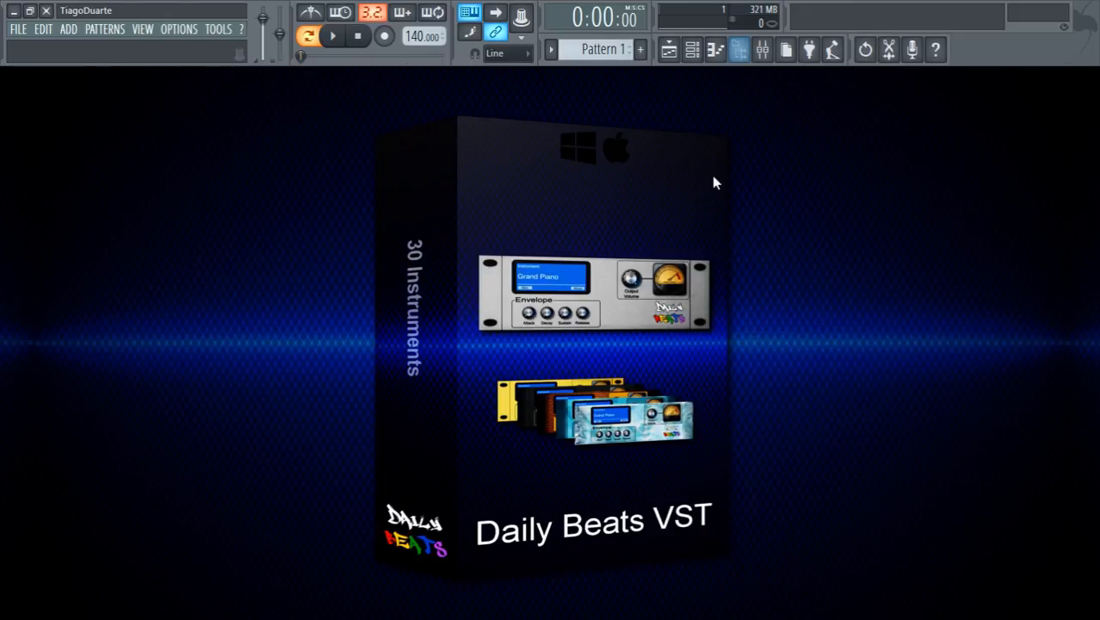
Show the browser and expand the DailyBeats.pt folder down to the Drum kit subfolder of 26 - Drum kit
{"action": "left_click", "coordinate": [740, 50]}
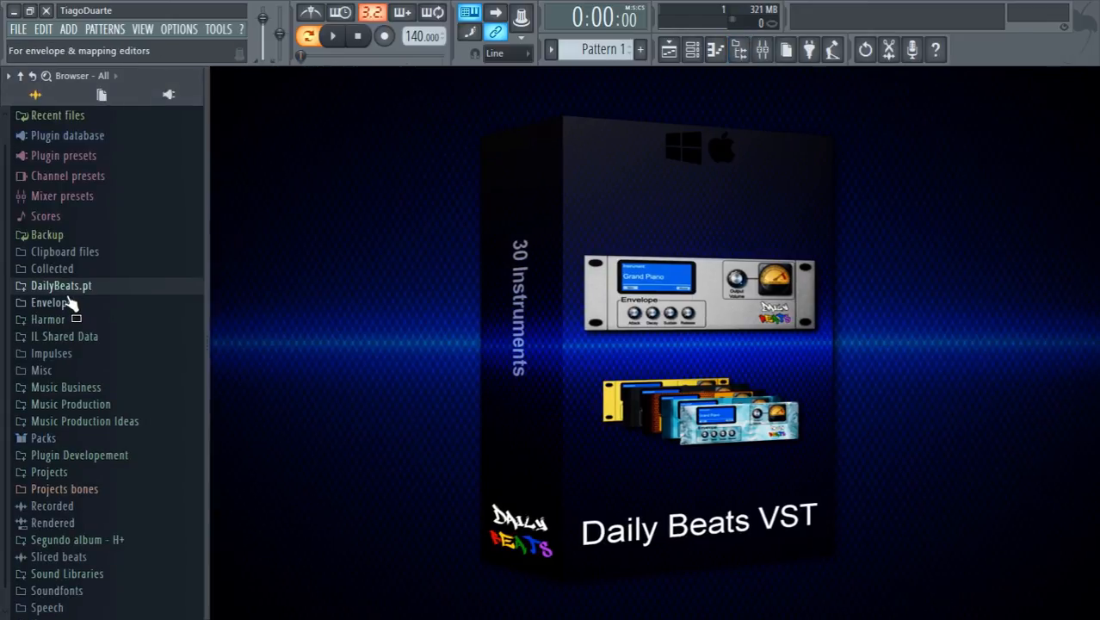
{"action": "left_click", "coordinate": [92, 289]}
{"action": "scroll", "coordinate": [97, 301], "scroll_direction": "up", "scroll_amount": 2}
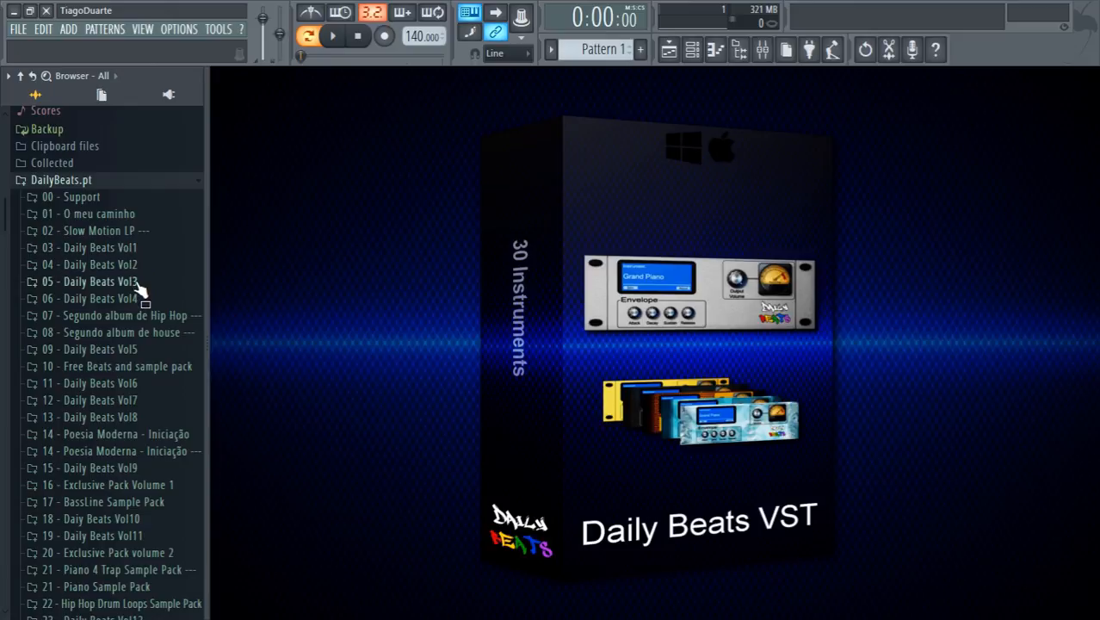
{"action": "scroll", "coordinate": [135, 281], "scroll_direction": "down", "scroll_amount": 9}
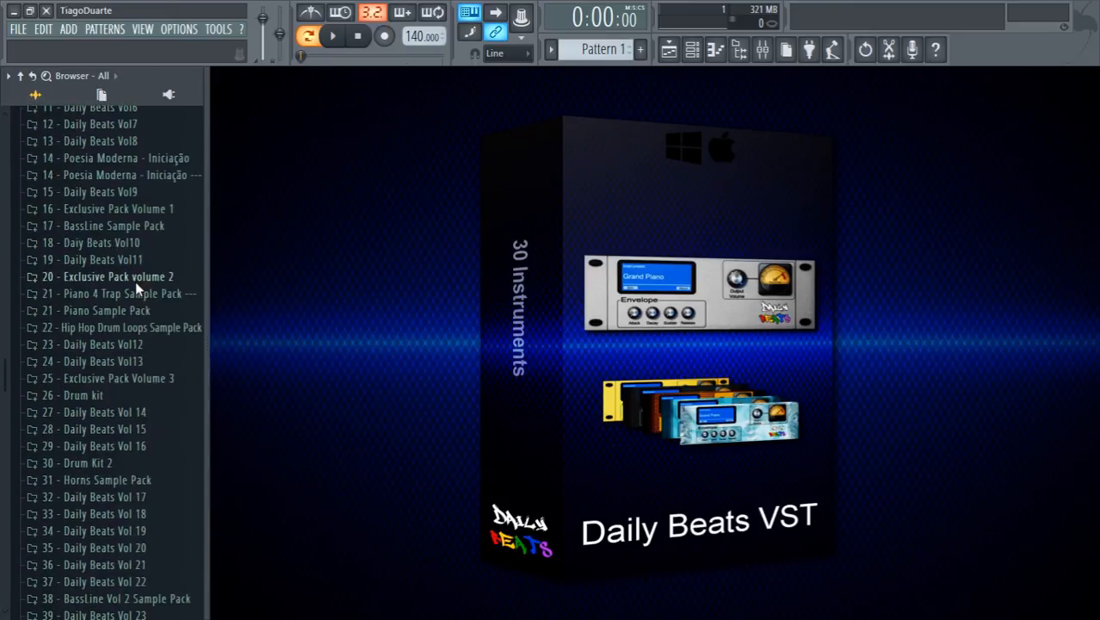
{"action": "left_click", "coordinate": [108, 215]}
{"action": "left_click", "coordinate": [88, 245]}
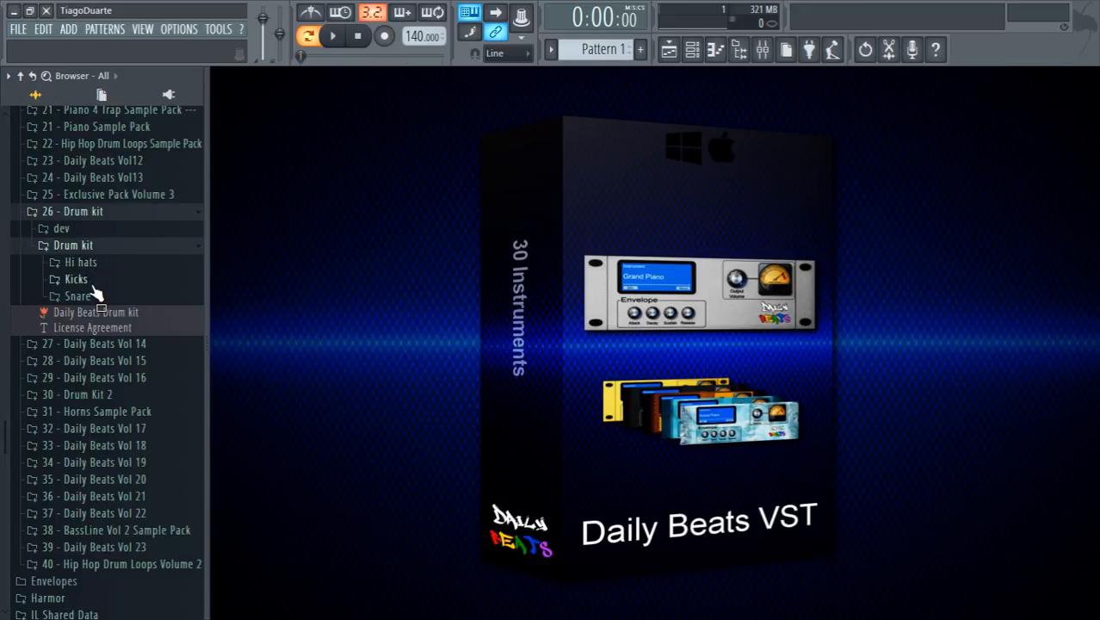
Preview a range of samples between kick 01 and kick 23 in the Kicks folder and collapse the folder
{"action": "left_click", "coordinate": [86, 280]}
{"action": "scroll", "coordinate": [95, 318], "scroll_direction": "up", "scroll_amount": 4}
{"action": "left_click", "coordinate": [81, 215]}
{"action": "left_click", "coordinate": [91, 166]}
{"action": "left_click", "coordinate": [87, 152]}
{"action": "left_click", "coordinate": [87, 199]}
{"action": "left_click", "coordinate": [89, 259]}
{"action": "left_click", "coordinate": [92, 290]}
{"action": "left_click", "coordinate": [92, 351]}
{"action": "left_click", "coordinate": [96, 412]}
{"action": "left_click", "coordinate": [101, 458]}
{"action": "left_click", "coordinate": [108, 488]}
{"action": "left_click", "coordinate": [120, 291]}
{"action": "left_click", "coordinate": [101, 183]}
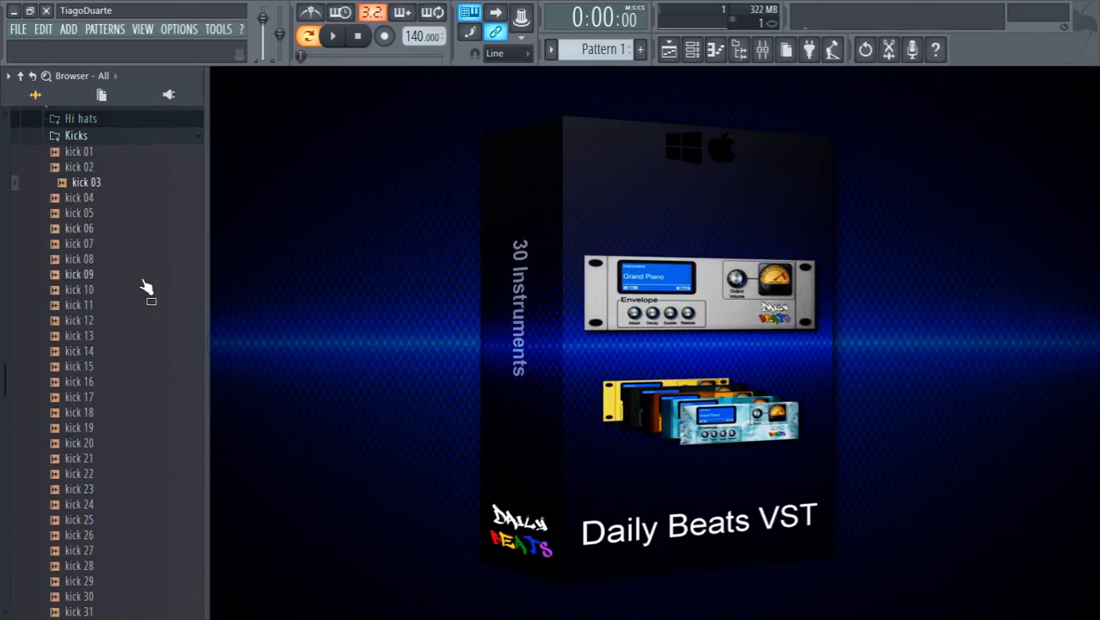
{"action": "scroll", "coordinate": [121, 400], "scroll_direction": "up", "scroll_amount": 4}
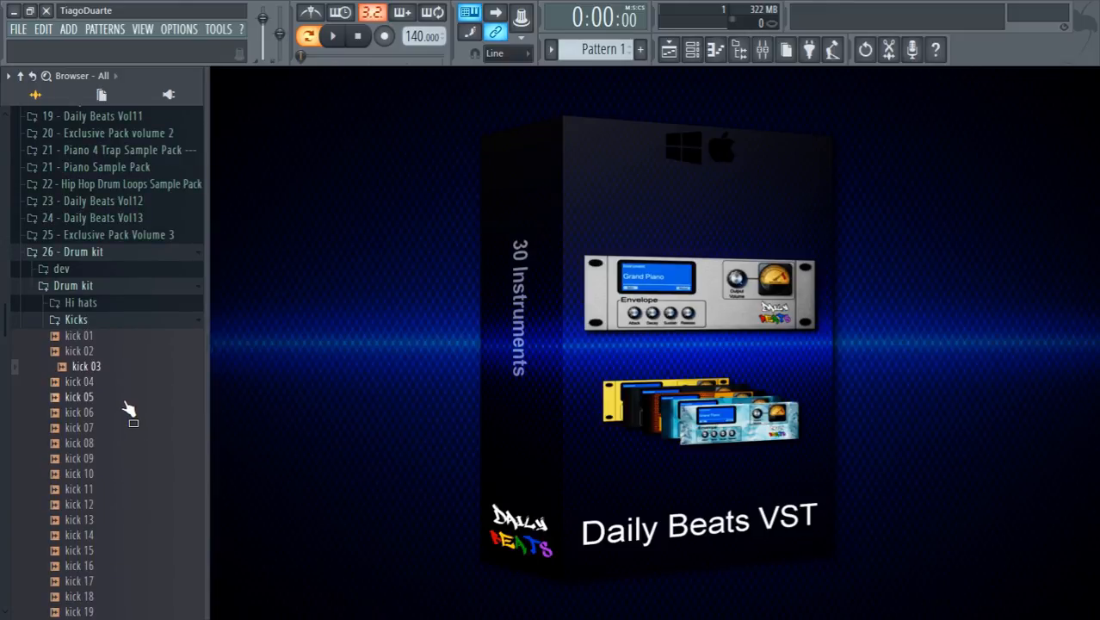
{"action": "left_click", "coordinate": [78, 319]}
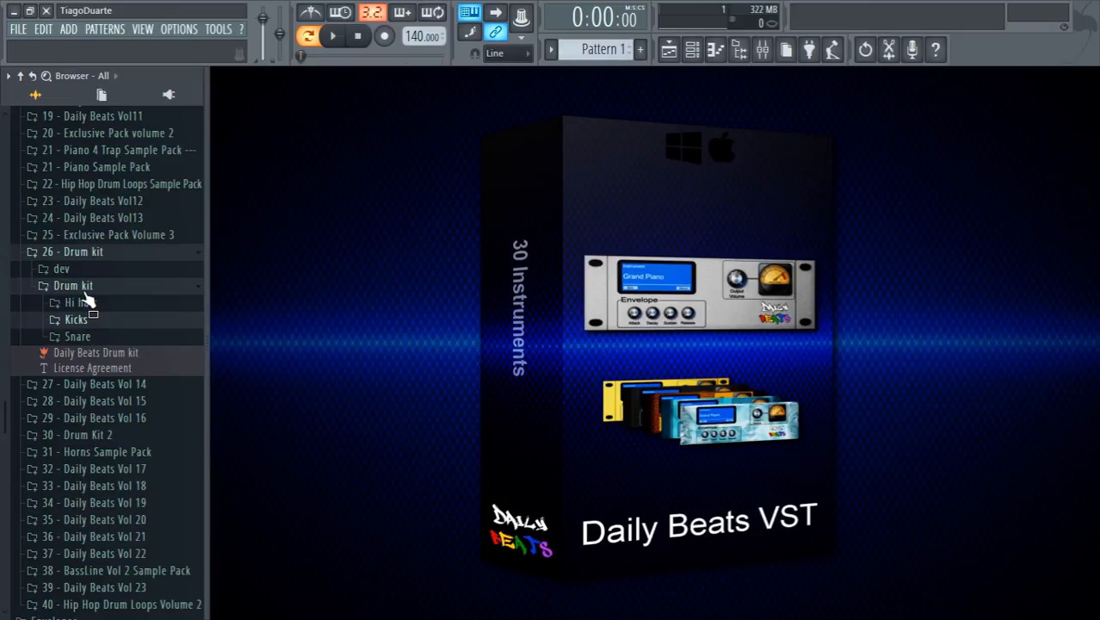
Preview several samples in the Hi hats folder, including Hi hat 12 and Hi hat 08, and collapse the folder
{"action": "left_click", "coordinate": [89, 301]}
{"action": "left_click", "coordinate": [90, 443]}
{"action": "left_click", "coordinate": [95, 535]}
{"action": "left_click", "coordinate": [108, 273]}
{"action": "left_click", "coordinate": [109, 213]}
{"action": "left_click", "coordinate": [95, 197]}
{"action": "left_click", "coordinate": [97, 366]}
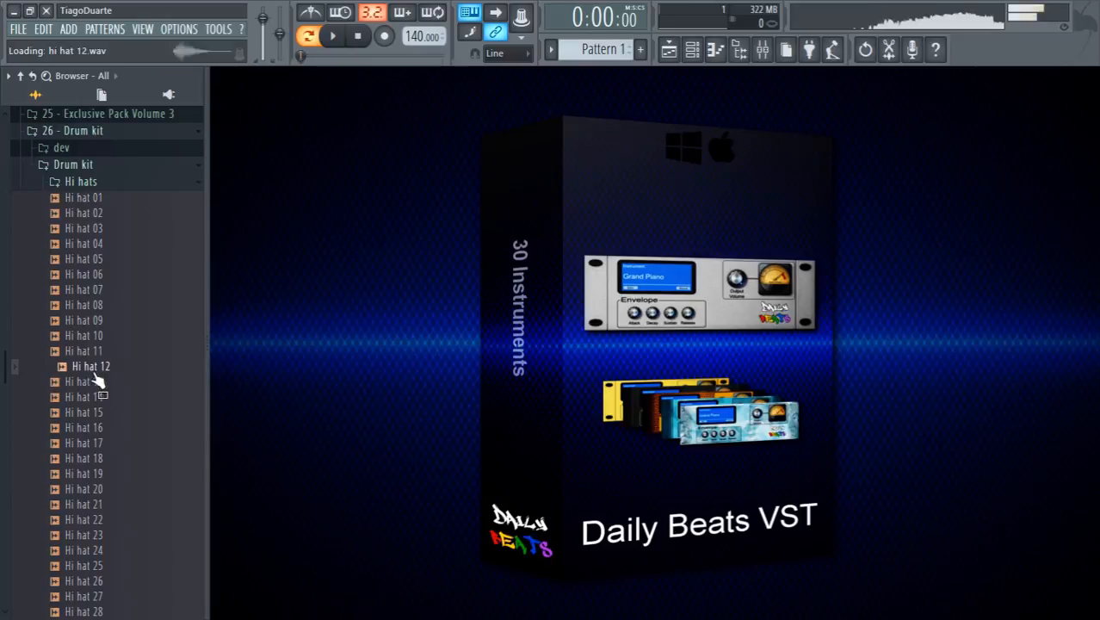
{"action": "left_click", "coordinate": [108, 535]}
{"action": "scroll", "coordinate": [138, 293], "scroll_direction": "down", "scroll_amount": 3}
{"action": "left_click", "coordinate": [109, 334]}
{"action": "scroll", "coordinate": [98, 277], "scroll_direction": "up", "scroll_amount": 6}
{"action": "left_click", "coordinate": [115, 307]}
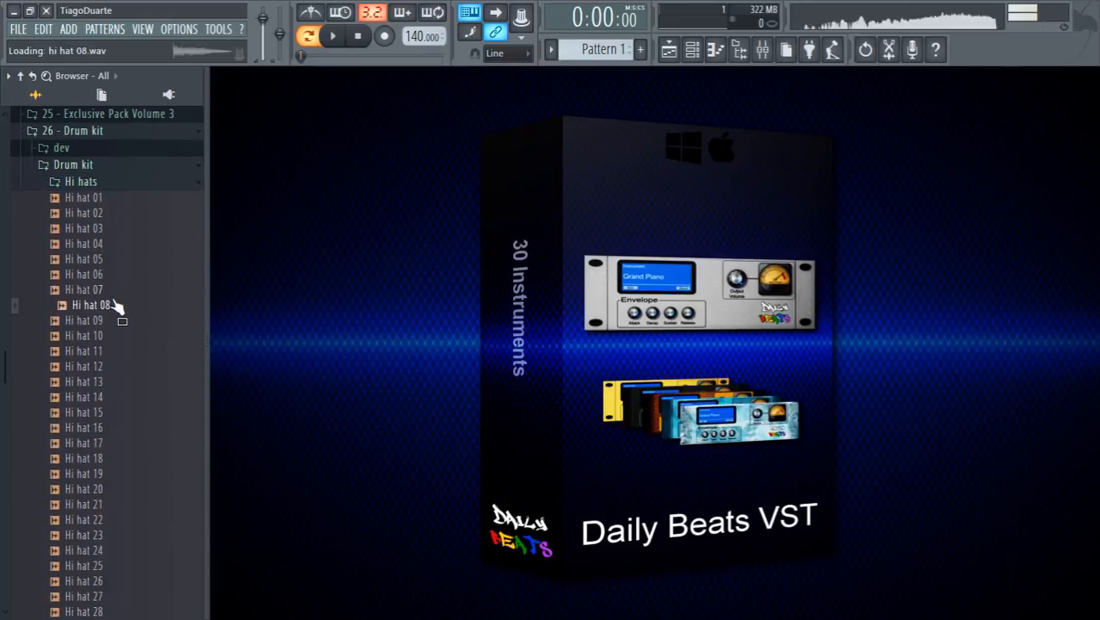
{"action": "left_click", "coordinate": [76, 181]}
Preview several samples in the Snare folder, including Snare 12, and collapse the folder
{"action": "left_click", "coordinate": [77, 215]}
{"action": "left_click", "coordinate": [86, 458]}
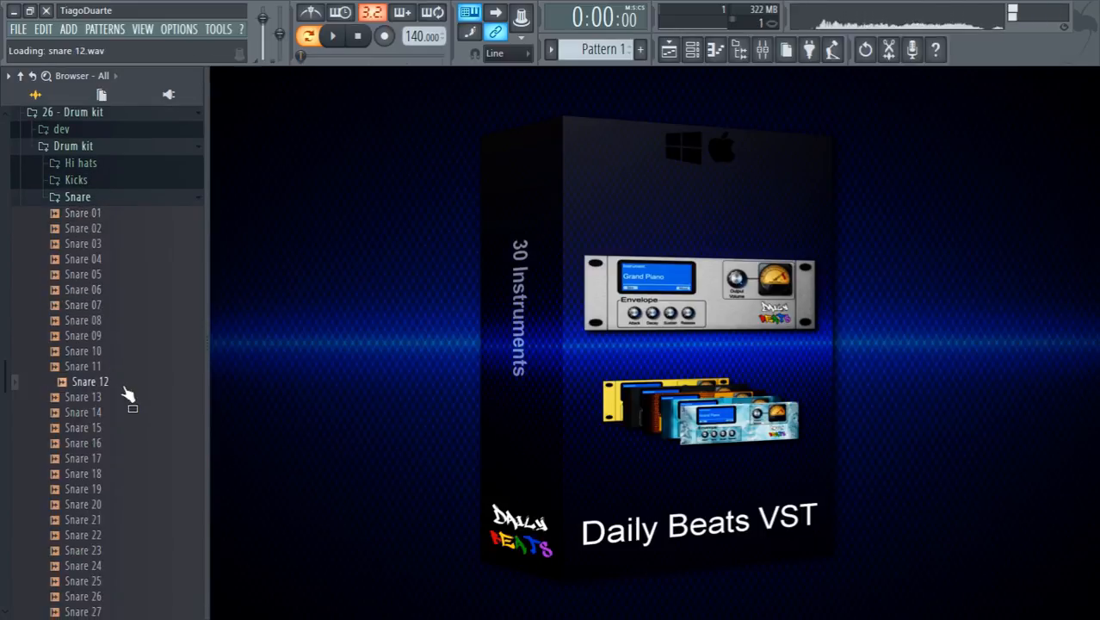
{"action": "left_click", "coordinate": [107, 320]}
{"action": "left_click", "coordinate": [99, 243]}
{"action": "left_click", "coordinate": [86, 197]}
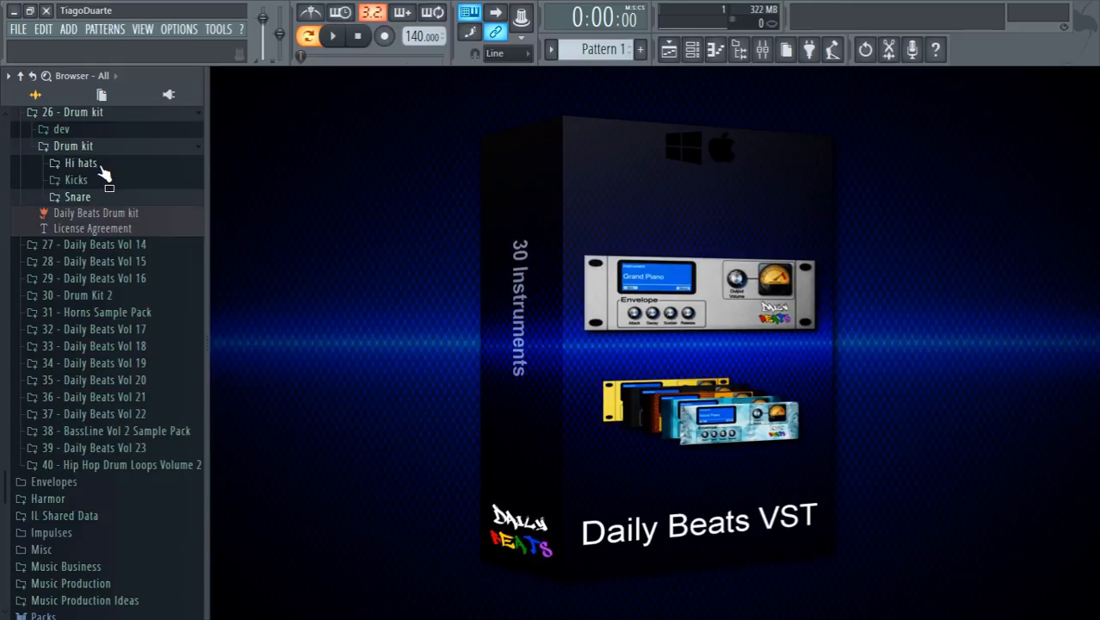
Show the channel rack and audition samples in the Kicks folder, ending with kick 17
{"action": "left_click", "coordinate": [692, 49]}
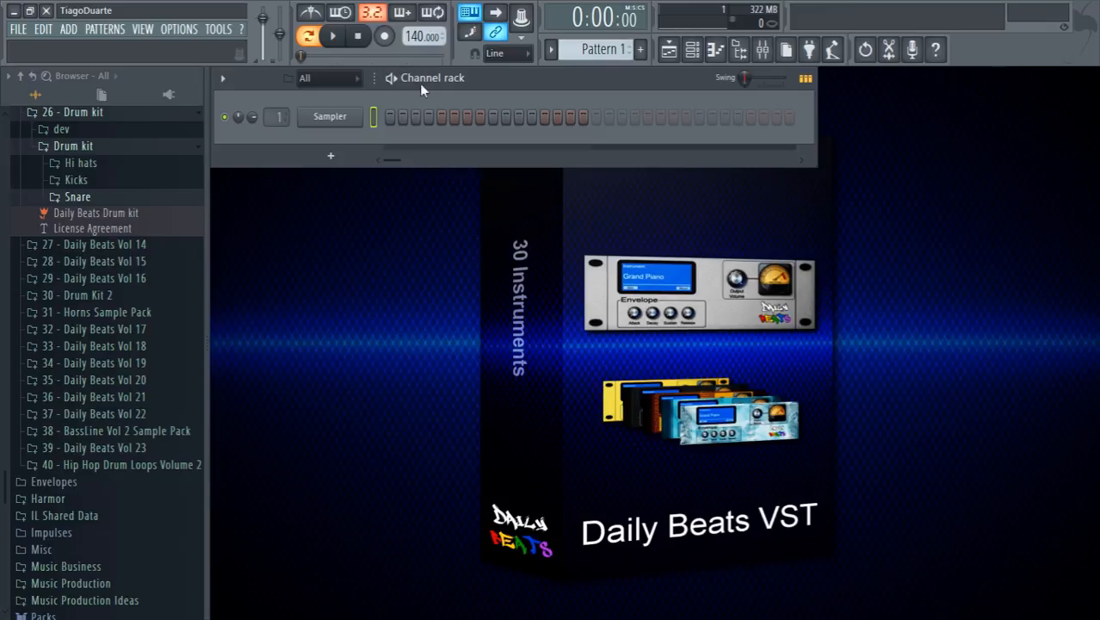
{"action": "left_click", "coordinate": [80, 196]}
{"action": "left_click", "coordinate": [79, 179]}
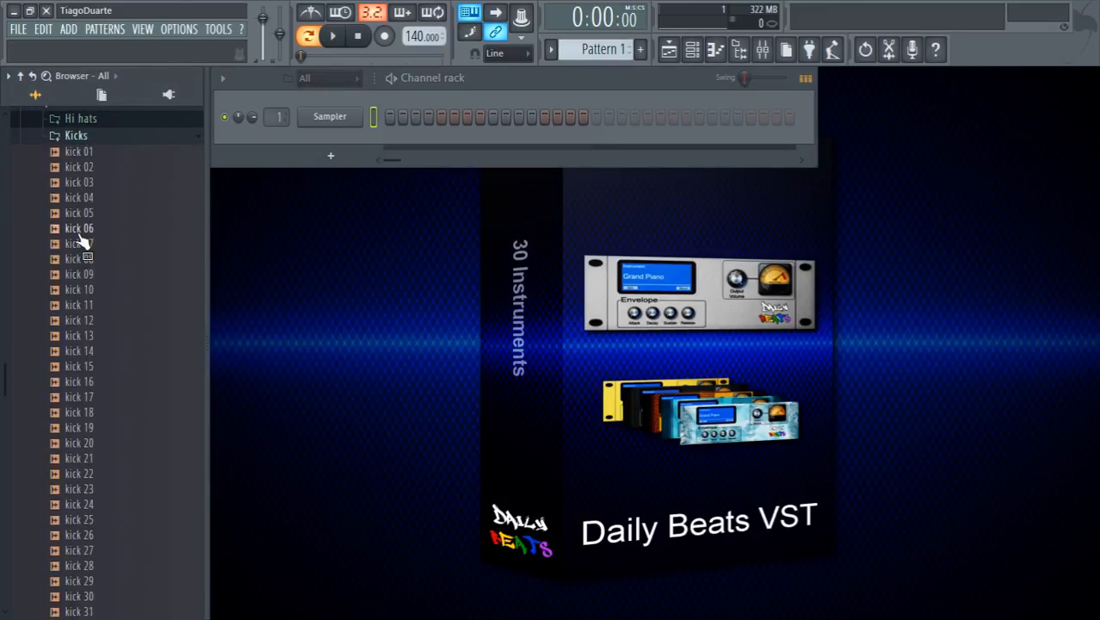
{"action": "left_click", "coordinate": [100, 211]}
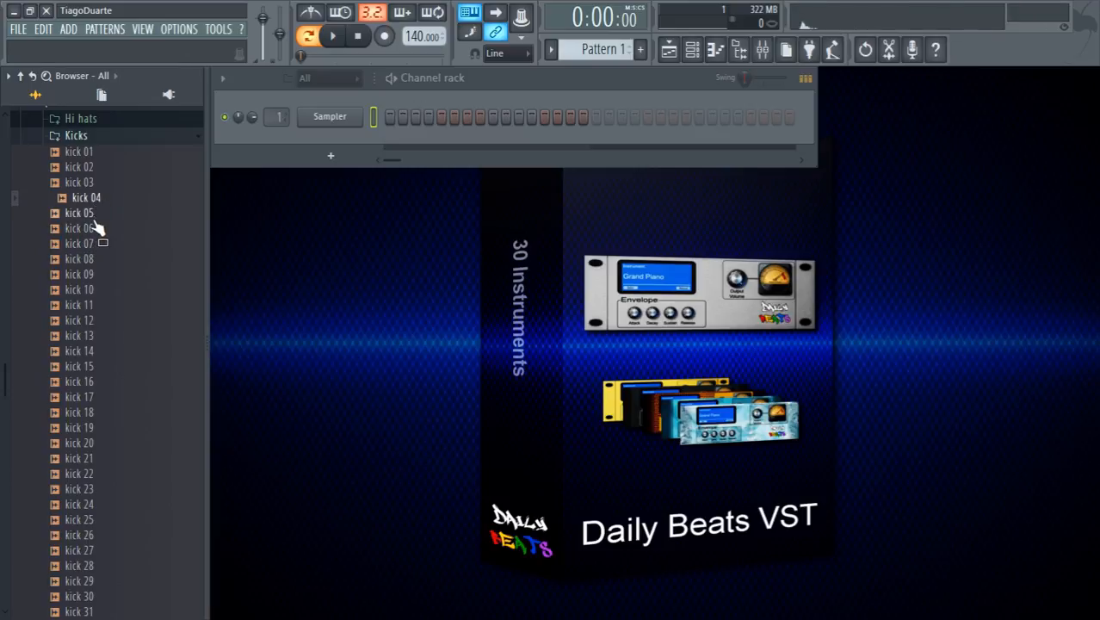
{"action": "left_click", "coordinate": [95, 260]}
{"action": "left_click", "coordinate": [90, 291]}
{"action": "left_click", "coordinate": [97, 336]}
{"action": "left_click", "coordinate": [103, 381]}
{"action": "left_click", "coordinate": [102, 351]}
{"action": "left_click", "coordinate": [95, 367]}
{"action": "left_click", "coordinate": [99, 381]}
{"action": "left_click", "coordinate": [100, 397]}
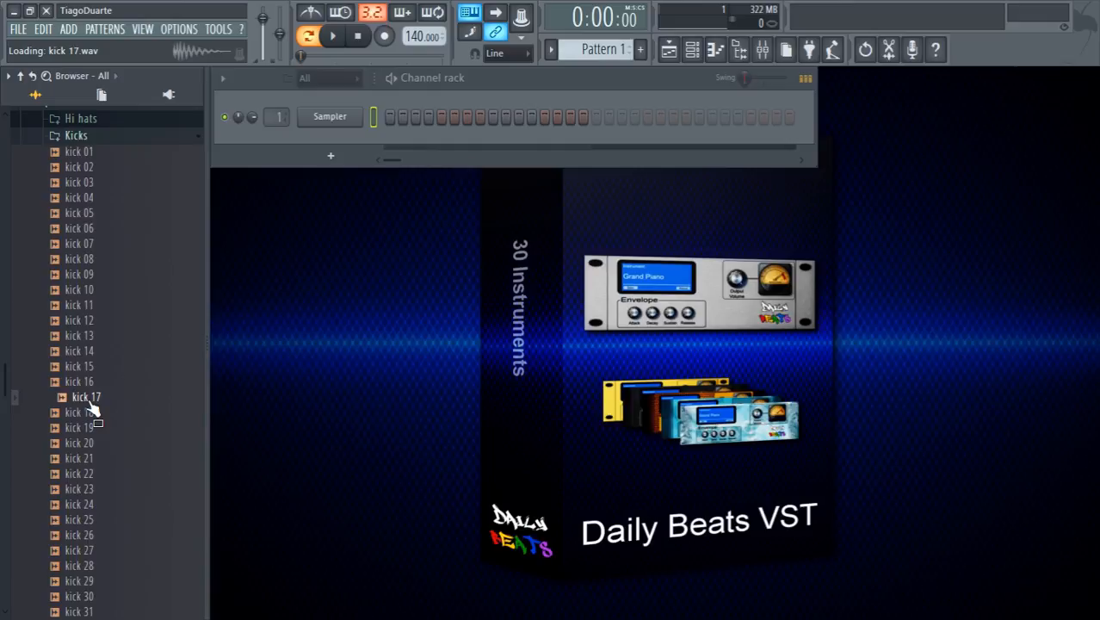
Load kick 17 into the existing Sampler channel and play it from the waveform in its channel settings
{"action": "left_click_drag", "start_coordinate": [90, 412], "coordinate": [340, 122]}
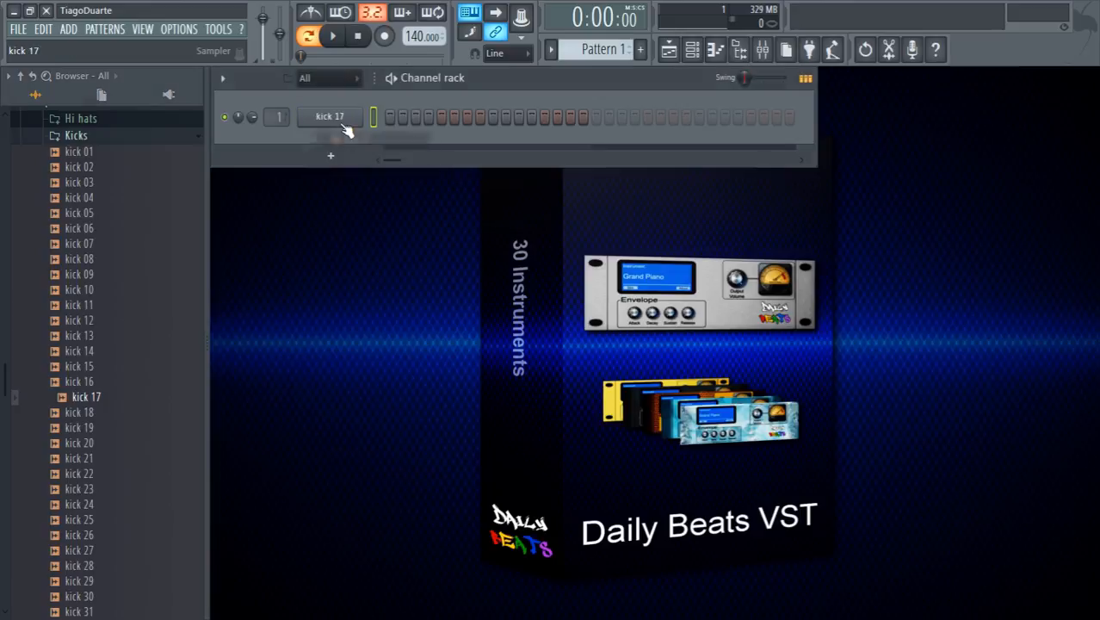
{"action": "left_click", "coordinate": [331, 117]}
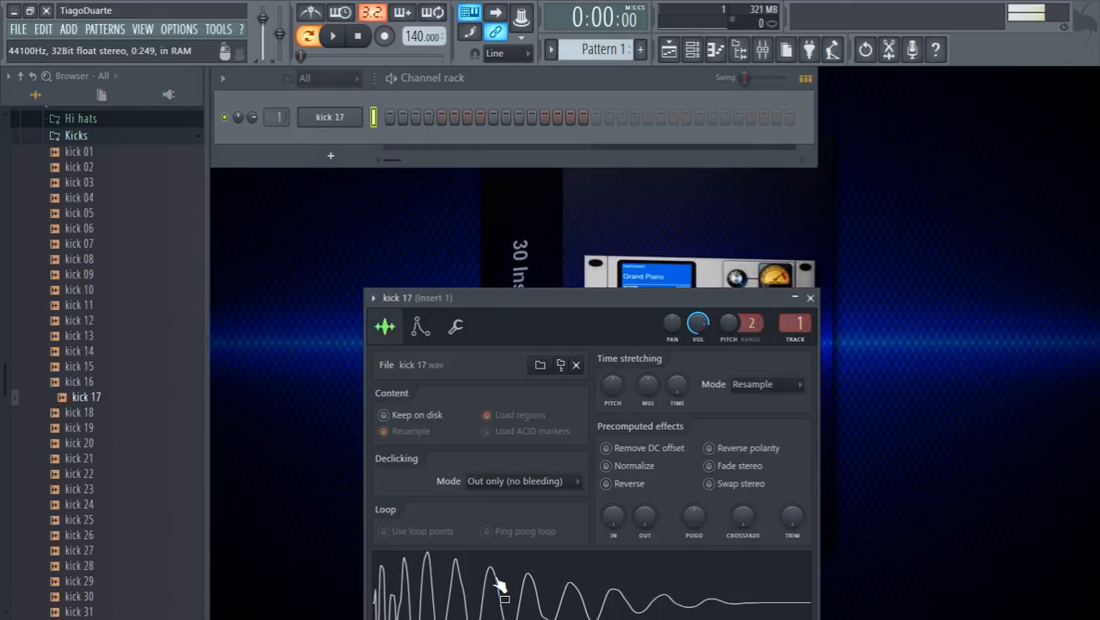
{"action": "left_click_drag", "start_coordinate": [519, 286], "coordinate": [515, 181]}
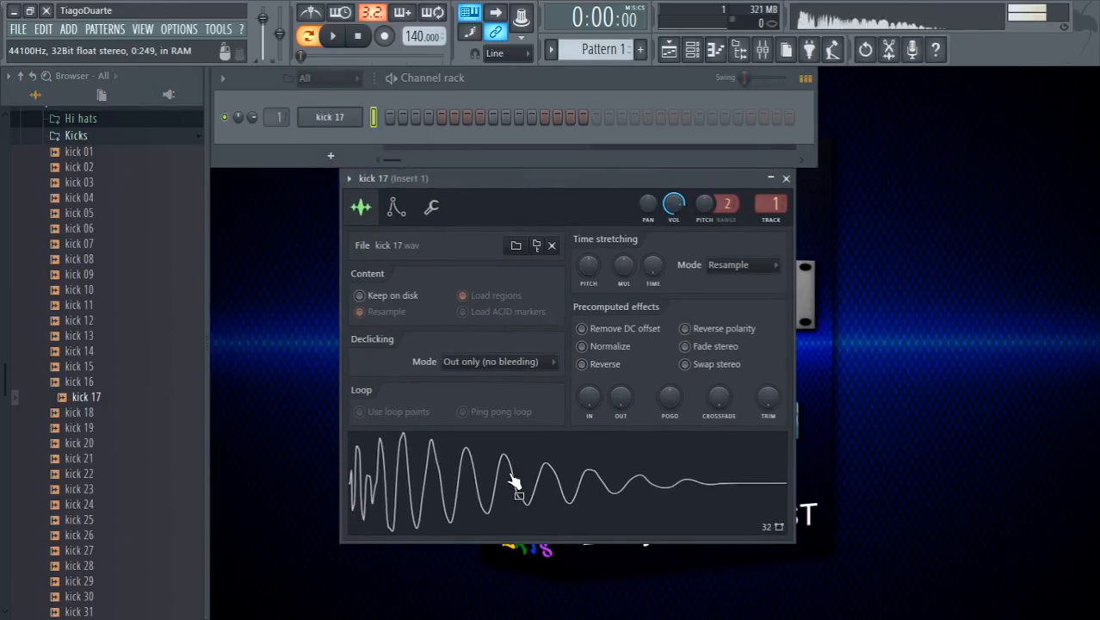
{"action": "left_click", "coordinate": [785, 178]}
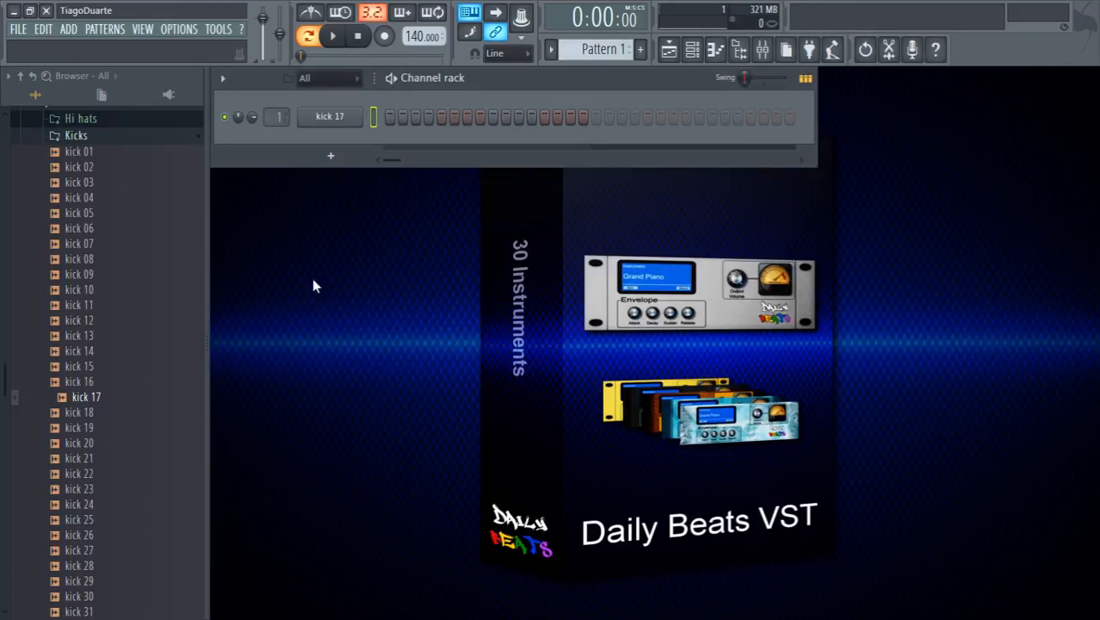
Add a second, empty Sampler channel to the channel rack
{"action": "right_click", "coordinate": [93, 397]}
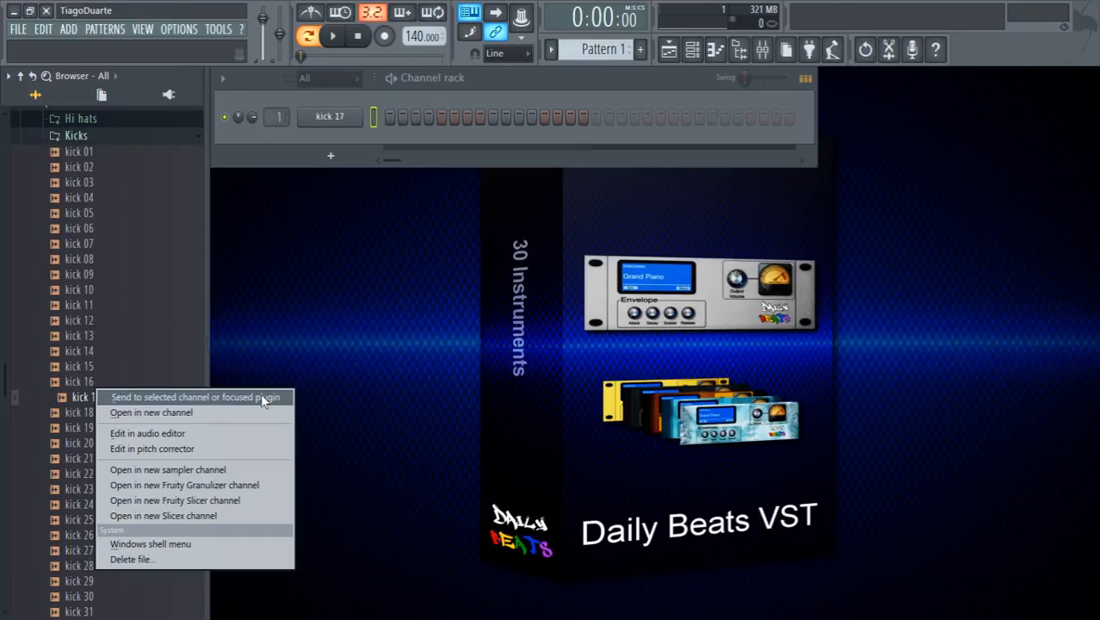
{"action": "left_click", "coordinate": [273, 161]}
{"action": "left_click", "coordinate": [330, 156]}
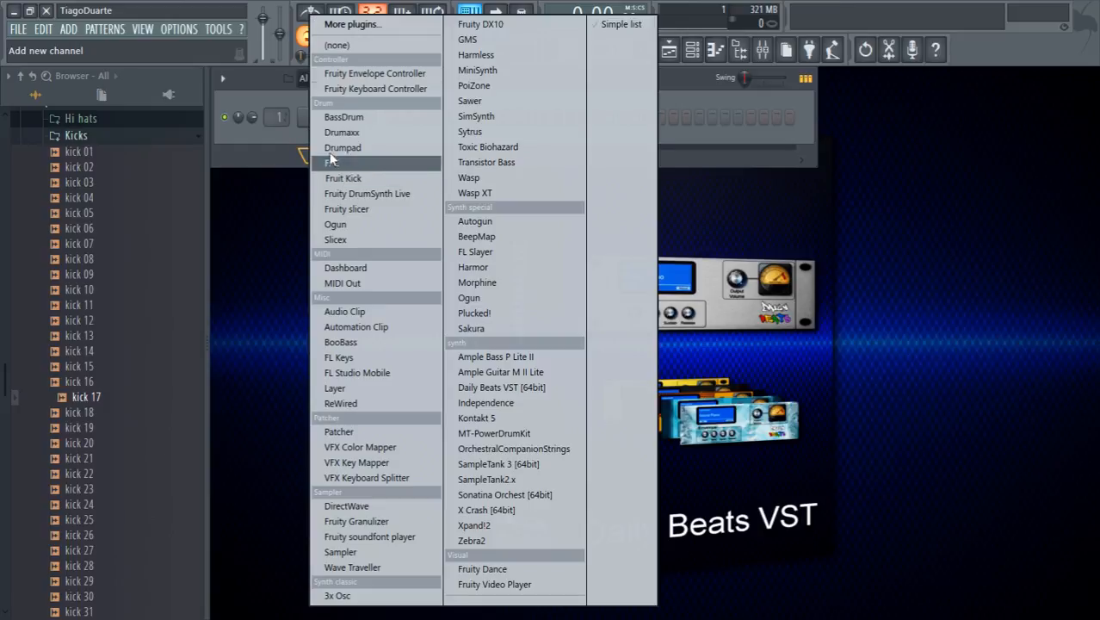
{"action": "left_click", "coordinate": [345, 42]}
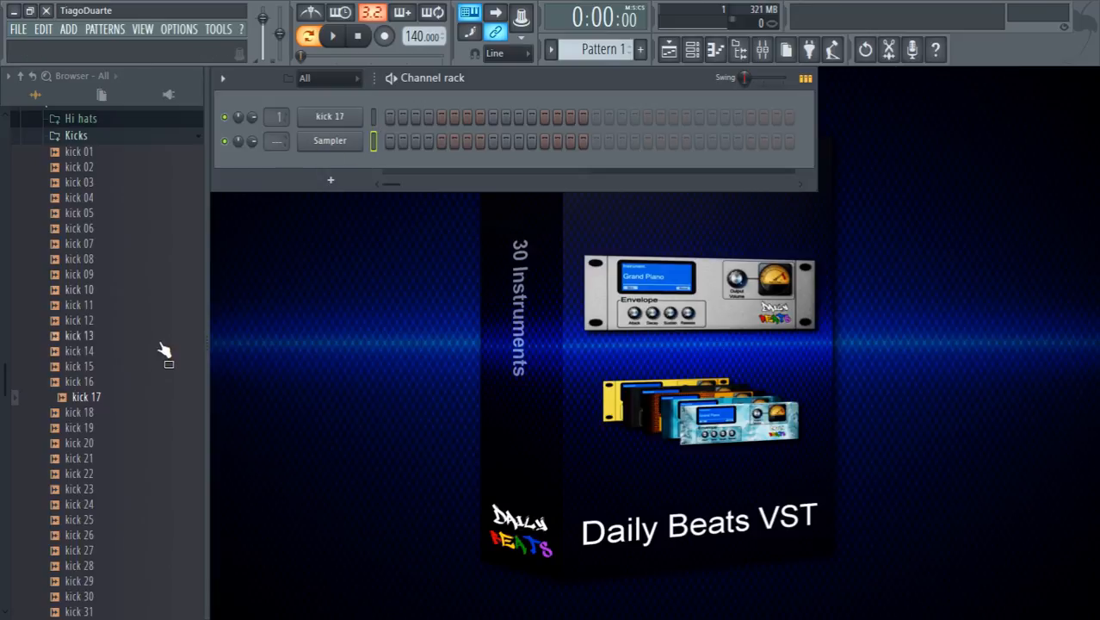
Send kick 09 to the selected empty Sampler channel and play it from the waveform in its channel settings
{"action": "left_click", "coordinate": [93, 275]}
{"action": "left_click", "coordinate": [103, 276]}
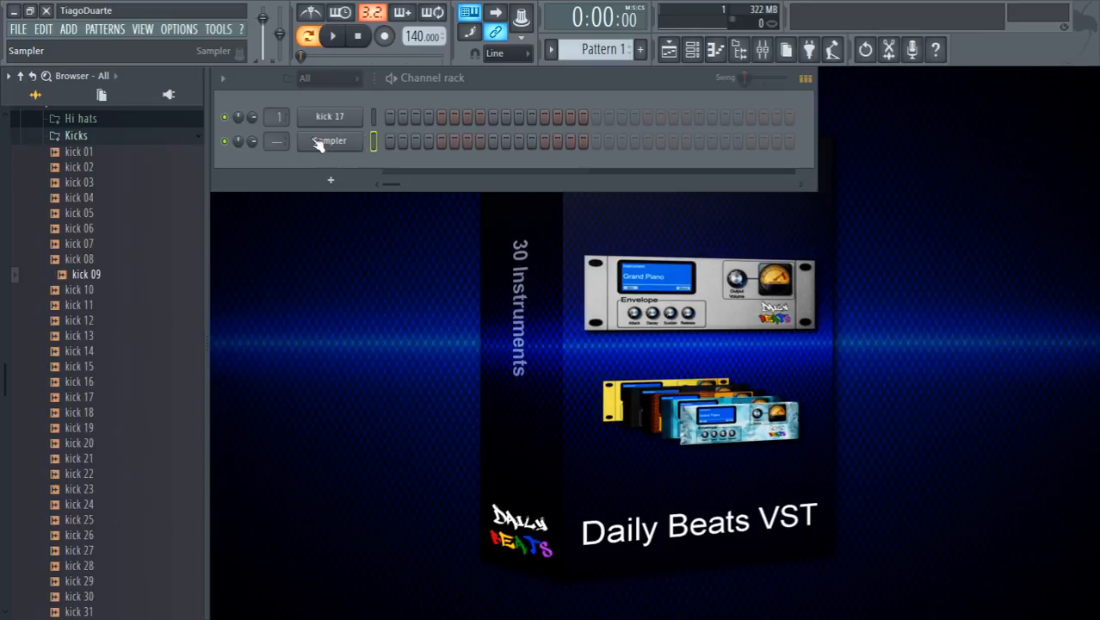
{"action": "mouse_move", "coordinate": [99, 284]}
{"action": "left_mouse_down"}
{"action": "mouse_move", "coordinate": [354, 196]}
{"action": "mouse_move", "coordinate": [334, 140]}
{"action": "mouse_move", "coordinate": [224, 226]}
{"action": "mouse_move", "coordinate": [99, 272]}
{"action": "left_mouse_up"}
{"action": "right_click", "coordinate": [102, 272]}
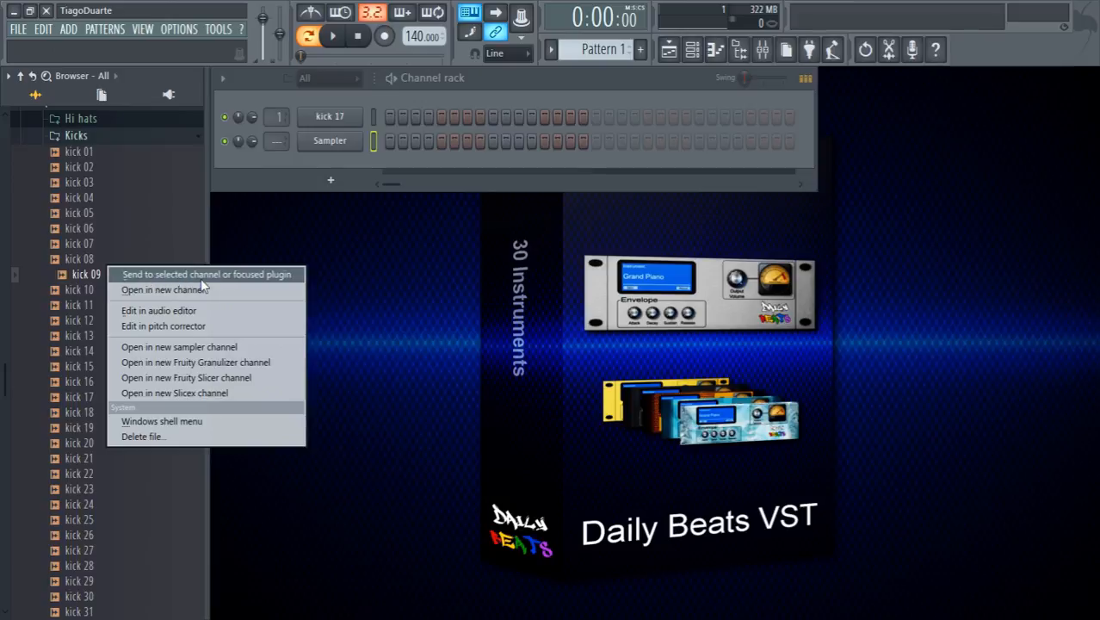
{"action": "left_click", "coordinate": [249, 275]}
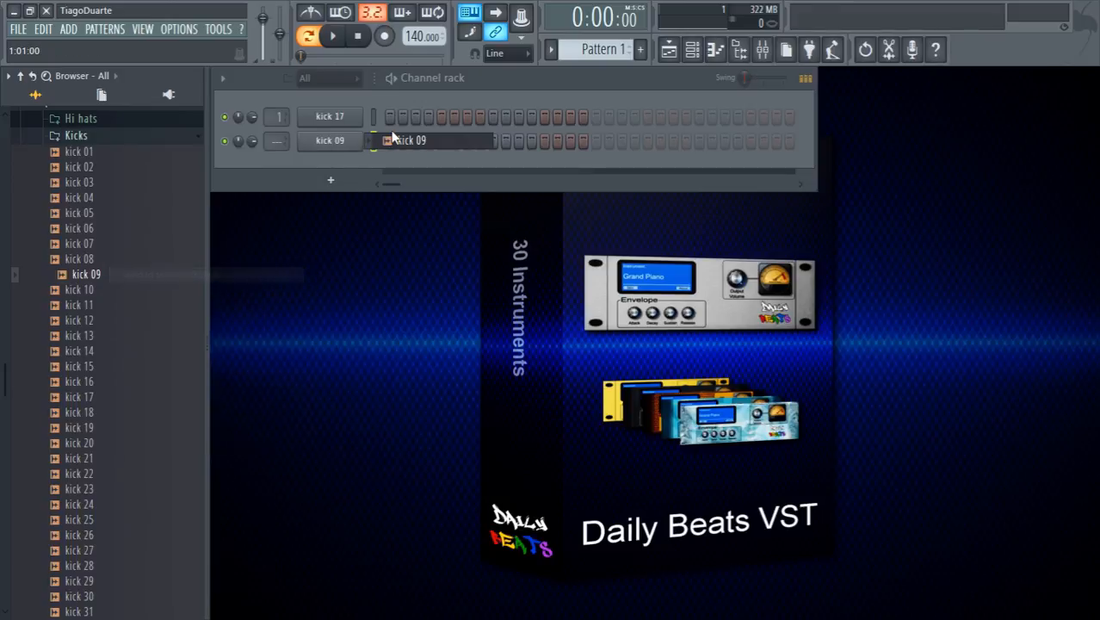
{"action": "left_click", "coordinate": [338, 141]}
{"action": "left_click", "coordinate": [437, 524]}
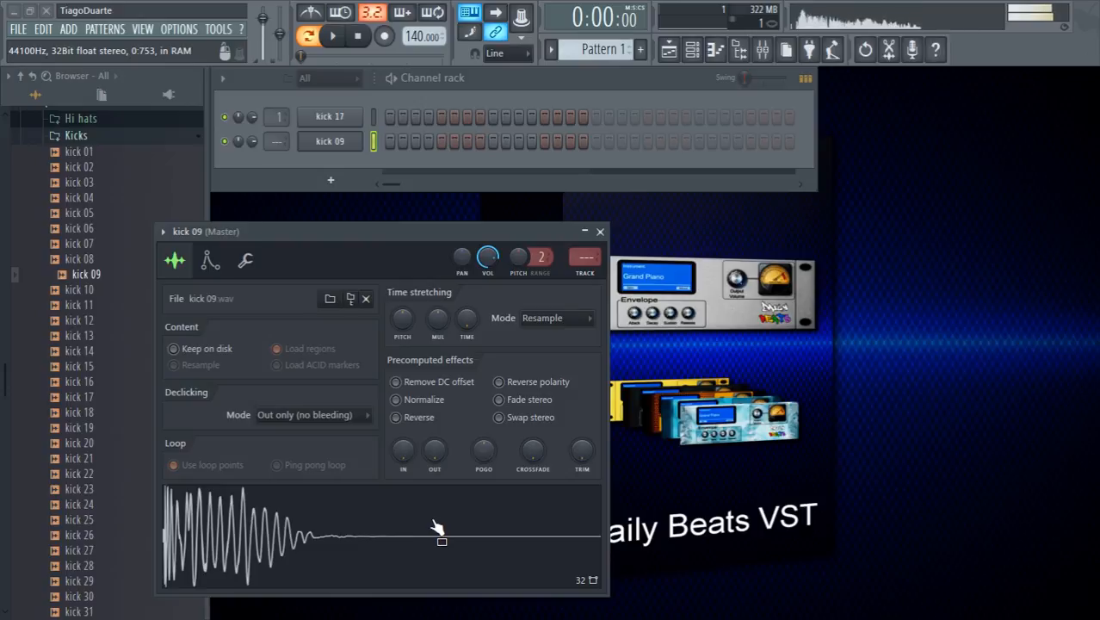
{"action": "left_click", "coordinate": [601, 232]}
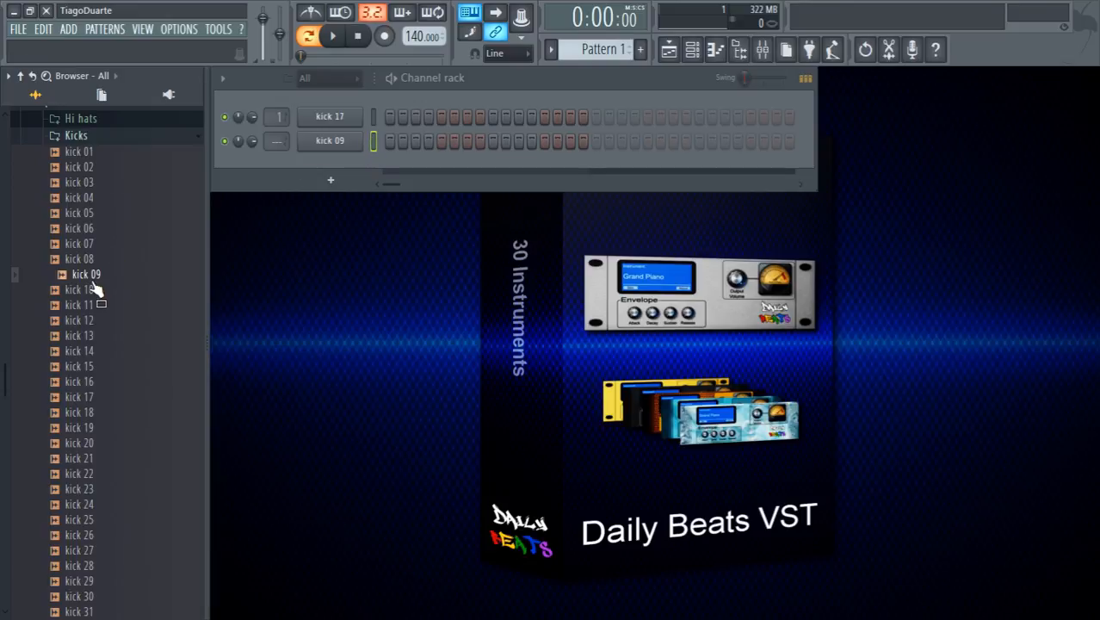
Open the kick 06 sample in a new channel and close its channel settings
{"action": "left_click", "coordinate": [102, 245]}
{"action": "left_click", "coordinate": [104, 231]}
{"action": "right_click", "coordinate": [103, 231]}
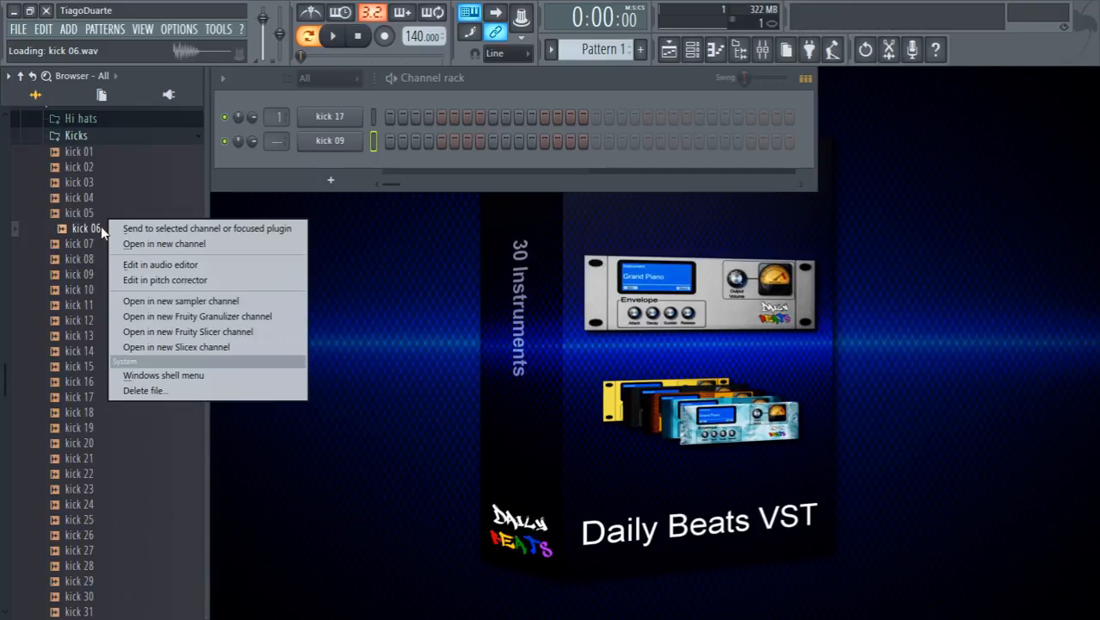
{"action": "left_click", "coordinate": [193, 245]}
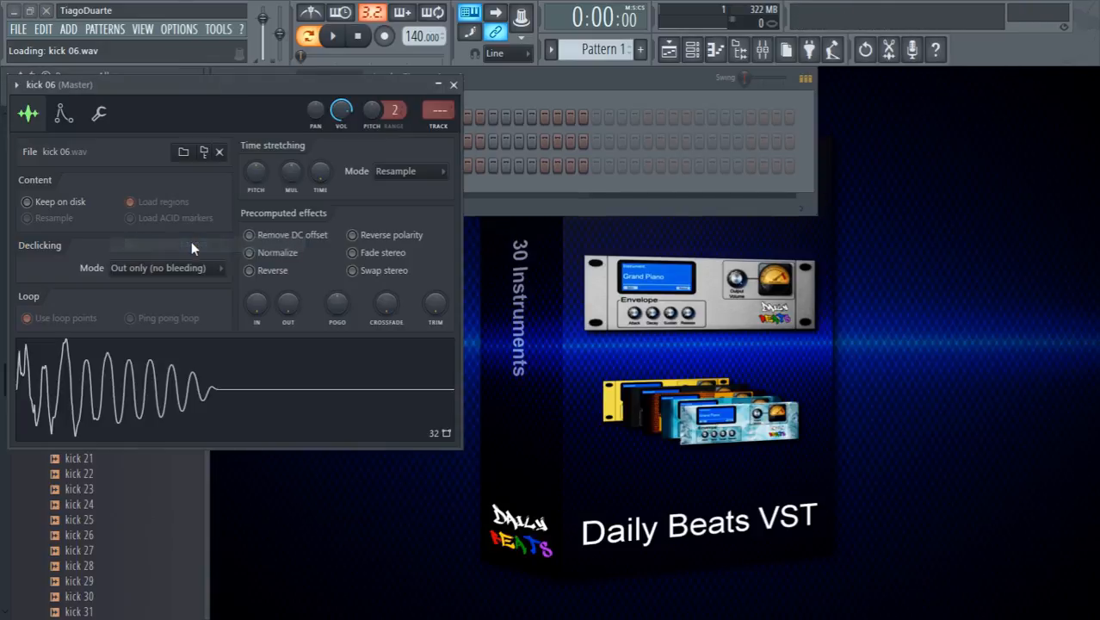
{"action": "left_click_drag", "start_coordinate": [264, 83], "coordinate": [672, 224]}
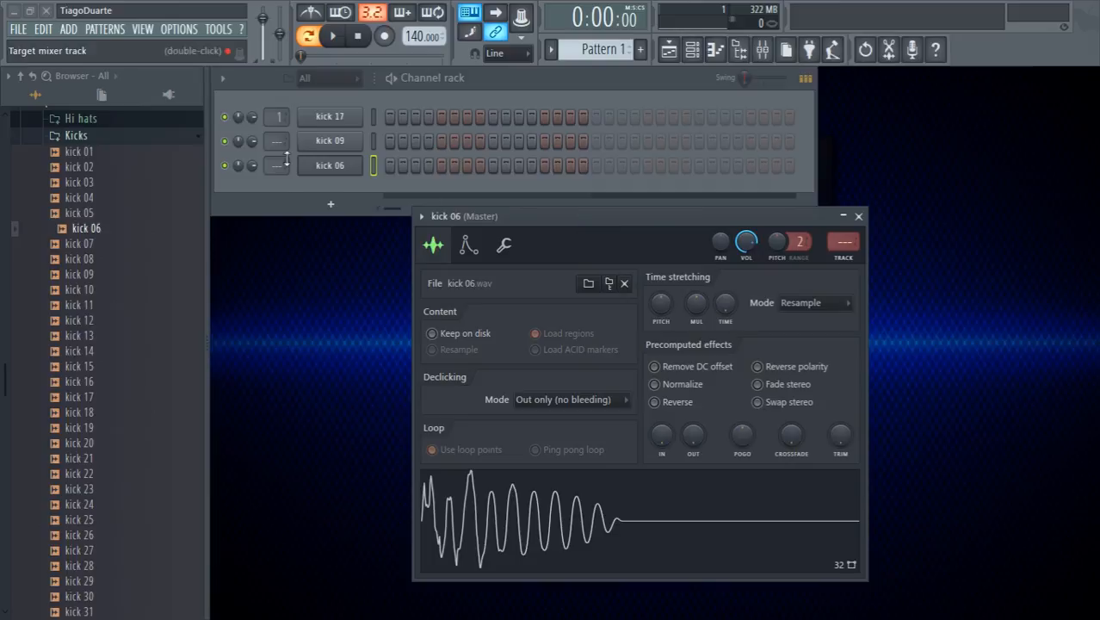
{"action": "left_click", "coordinate": [858, 216]}
Delete the kick 09 and kick 06 channels from the channel rack
{"action": "right_click", "coordinate": [332, 140]}
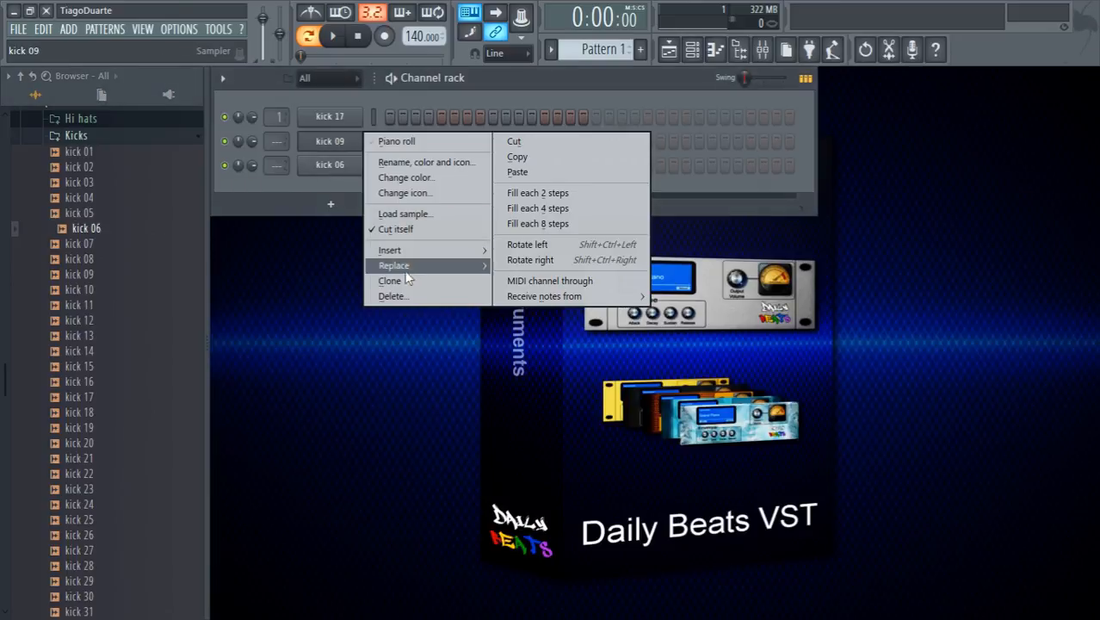
{"action": "left_click", "coordinate": [394, 296]}
{"action": "left_click", "coordinate": [627, 360]}
{"action": "right_click", "coordinate": [346, 147]}
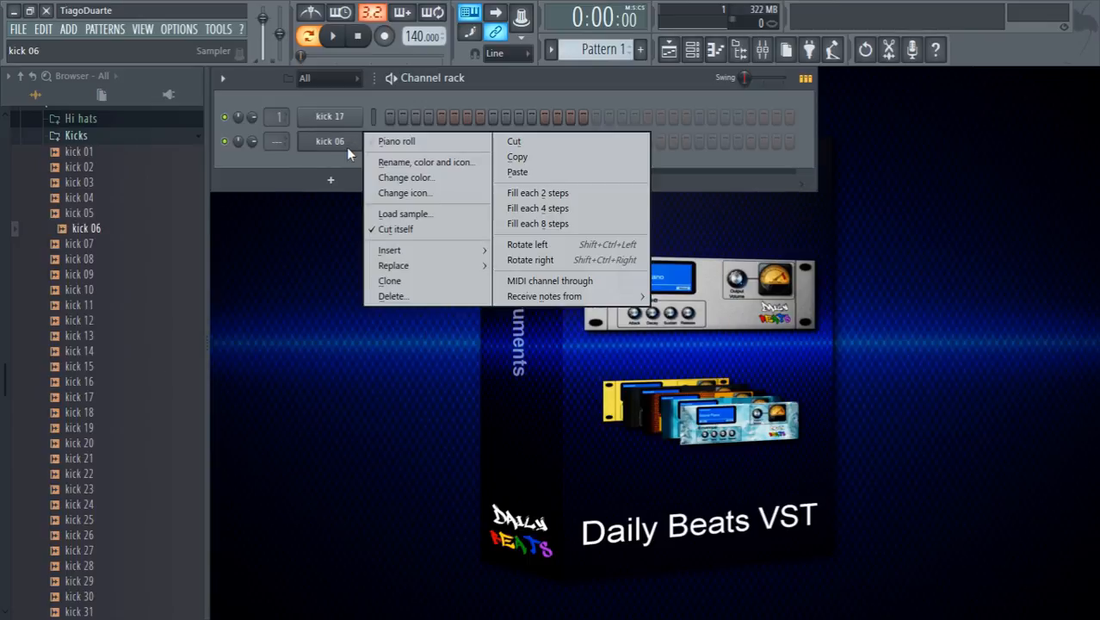
{"action": "left_click", "coordinate": [422, 296]}
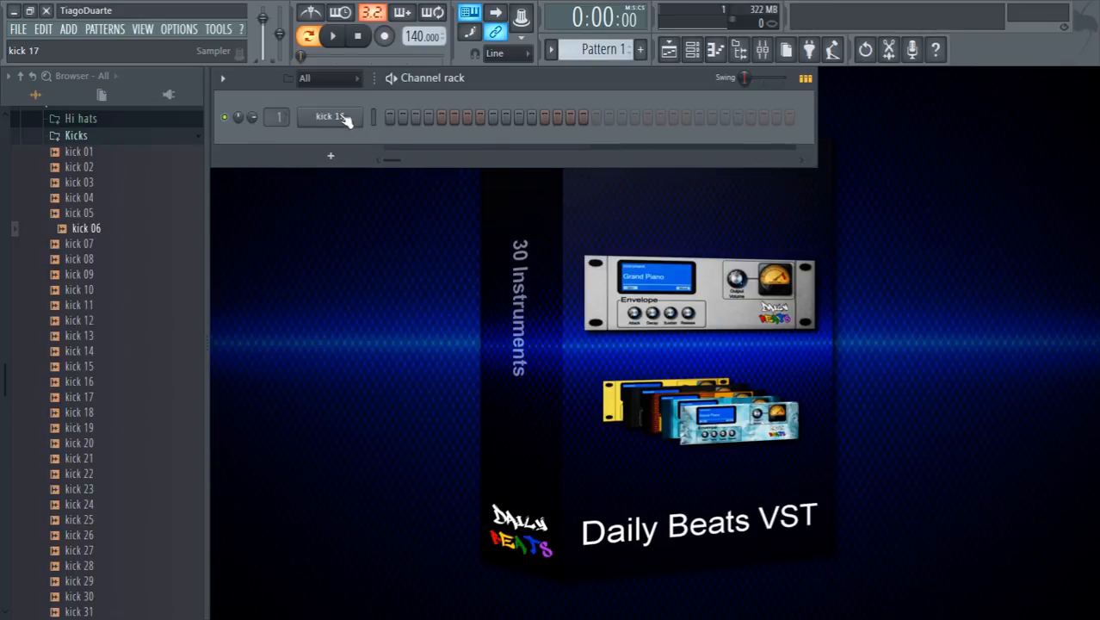
Play kick 17 from the waveform in its channel settings and collapse the Kicks folder in the browser
{"action": "left_click", "coordinate": [330, 116]}
{"action": "left_click", "coordinate": [560, 501]}
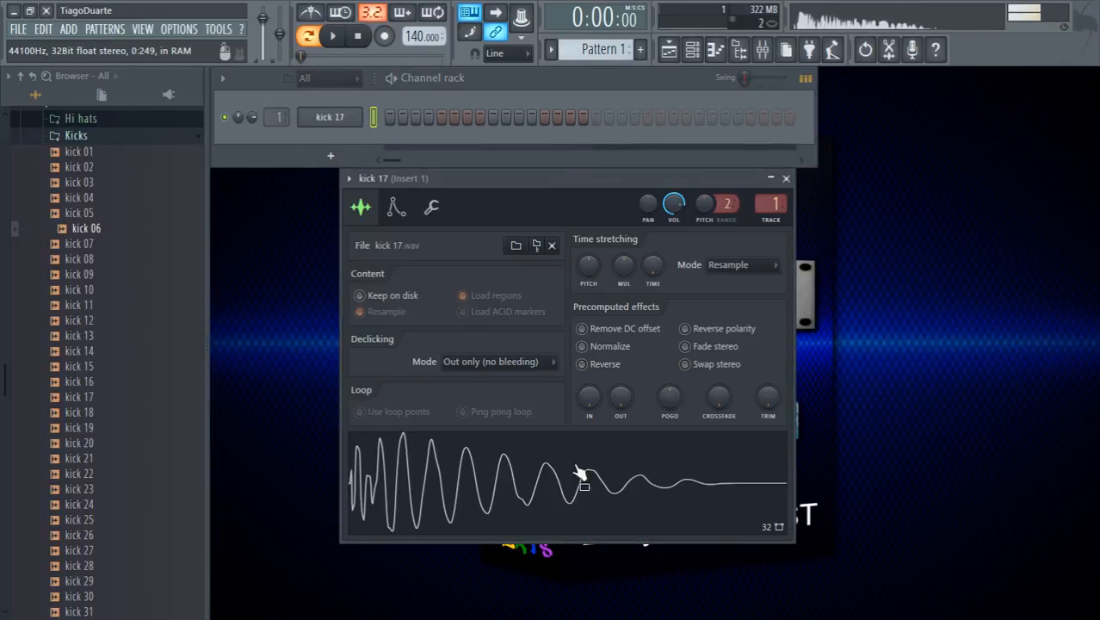
{"action": "left_click", "coordinate": [785, 178]}
{"action": "left_click", "coordinate": [119, 141]}
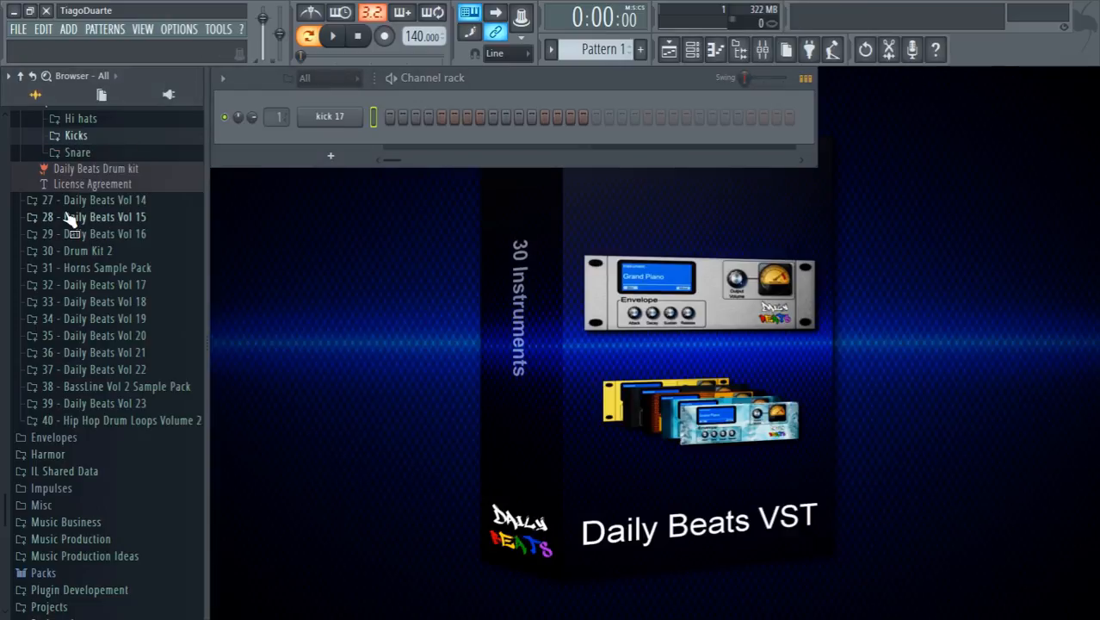
Audition samples in the Snare folder and load Snare 08 into a new channel
{"action": "left_click", "coordinate": [74, 153]}
{"action": "left_click", "coordinate": [87, 233]}
{"action": "left_click", "coordinate": [89, 245]}
{"action": "left_click", "coordinate": [92, 261]}
{"action": "left_click", "coordinate": [95, 276]}
{"action": "left_click_drag", "start_coordinate": [99, 286], "coordinate": [357, 150]}
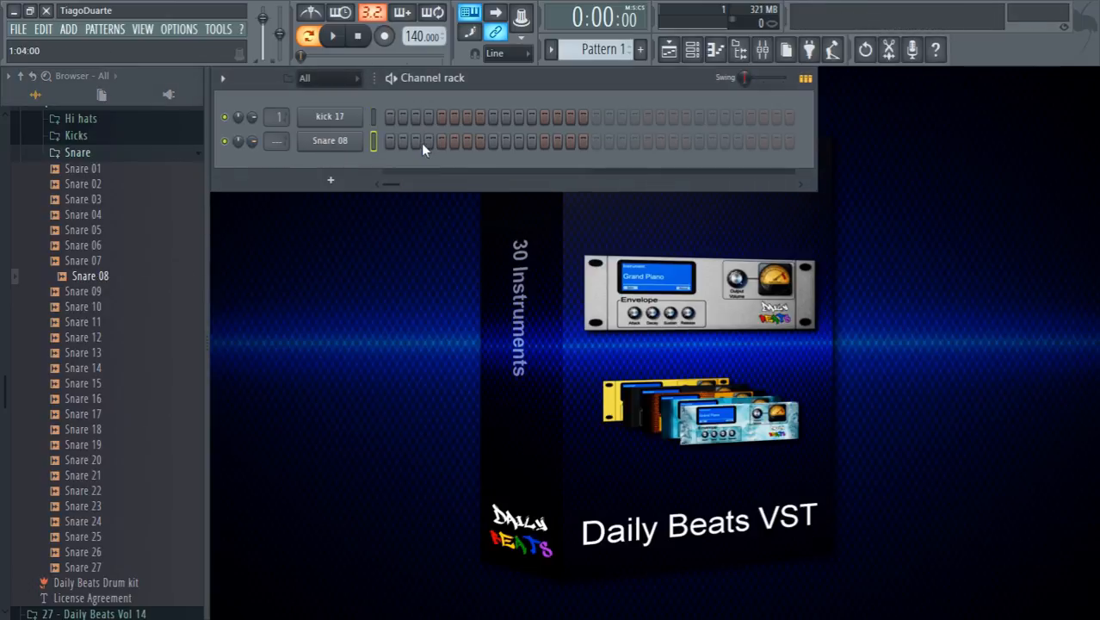
Collapse the Snare folder, audition the Hi hats samples and load Hi hat 22 into a new channel
{"action": "left_click", "coordinate": [83, 152]}
{"action": "left_click", "coordinate": [81, 118]}
{"action": "left_click", "coordinate": [83, 180]}
{"action": "left_click", "coordinate": [91, 226]}
{"action": "left_click", "coordinate": [107, 242]}
{"action": "left_click", "coordinate": [109, 257]}
{"action": "left_click", "coordinate": [111, 273]}
{"action": "left_click", "coordinate": [112, 288]}
{"action": "left_click", "coordinate": [110, 304]}
{"action": "left_click", "coordinate": [107, 319]}
{"action": "left_click", "coordinate": [106, 334]}
{"action": "left_click", "coordinate": [108, 349]}
{"action": "left_click", "coordinate": [107, 365]}
{"action": "left_click", "coordinate": [102, 380]}
{"action": "left_click", "coordinate": [101, 396]}
{"action": "left_click", "coordinate": [105, 411]}
{"action": "left_click", "coordinate": [106, 427]}
{"action": "left_click", "coordinate": [103, 441]}
{"action": "left_click", "coordinate": [103, 457]}
{"action": "left_click", "coordinate": [105, 472]}
{"action": "left_click", "coordinate": [103, 457]}
{"action": "left_click_drag", "start_coordinate": [103, 457], "coordinate": [327, 168]}
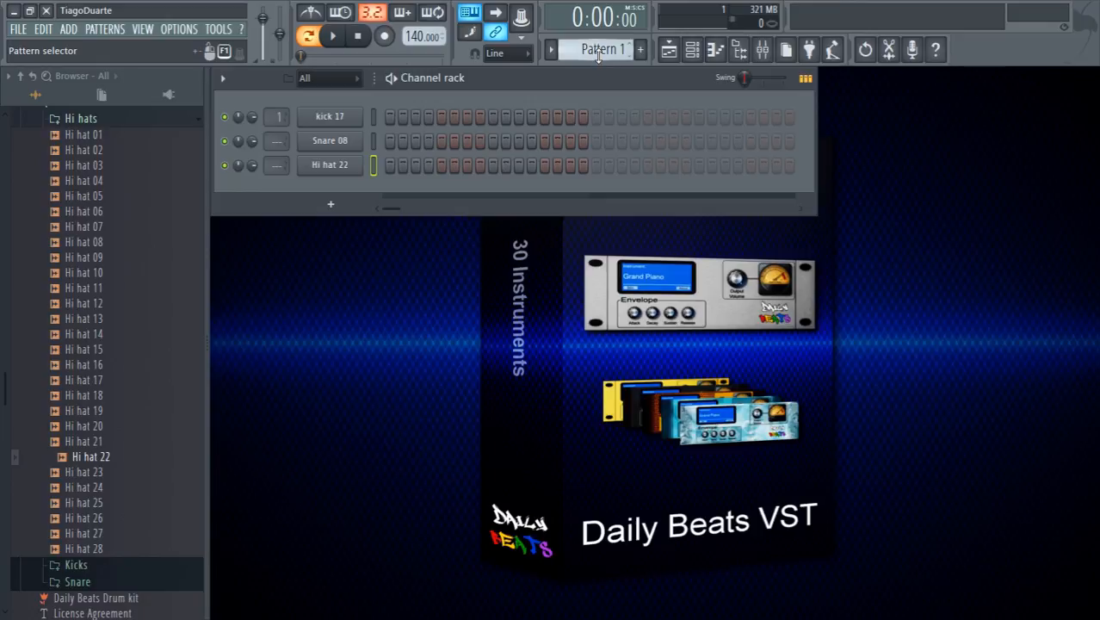
Set the project tempo to 90 BPM
{"action": "left_click_drag", "start_coordinate": [422, 36], "coordinate": [421, 79]}
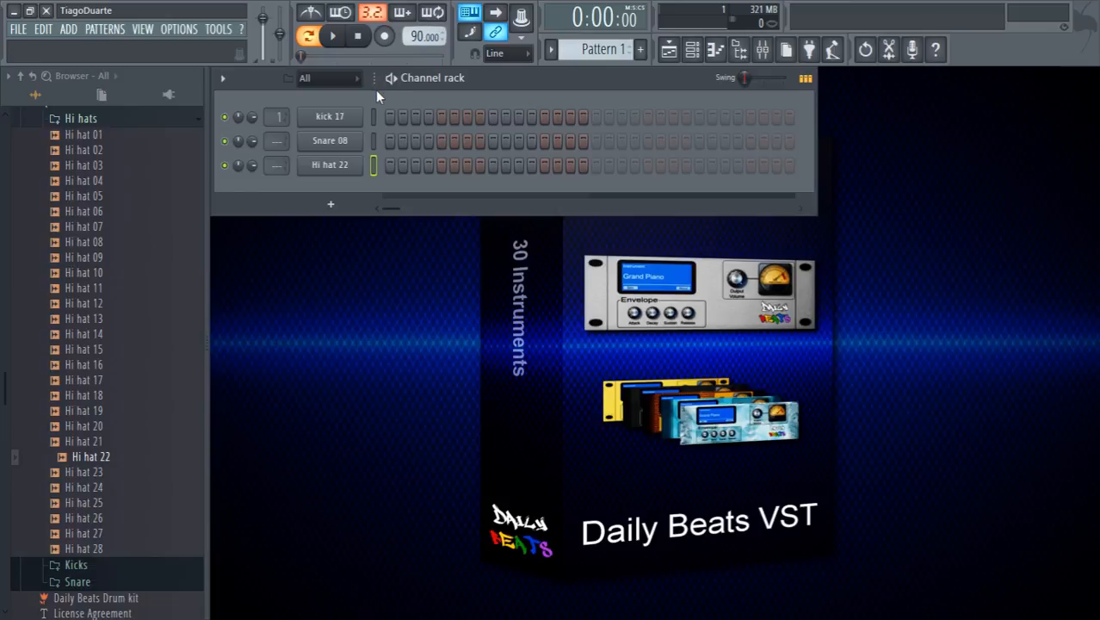
Place kick 17 on step 1 and Snare 08 on steps 5, 13, 21 and 29 of Pattern 1
{"action": "left_click", "coordinate": [389, 117]}
{"action": "left_click", "coordinate": [441, 142]}
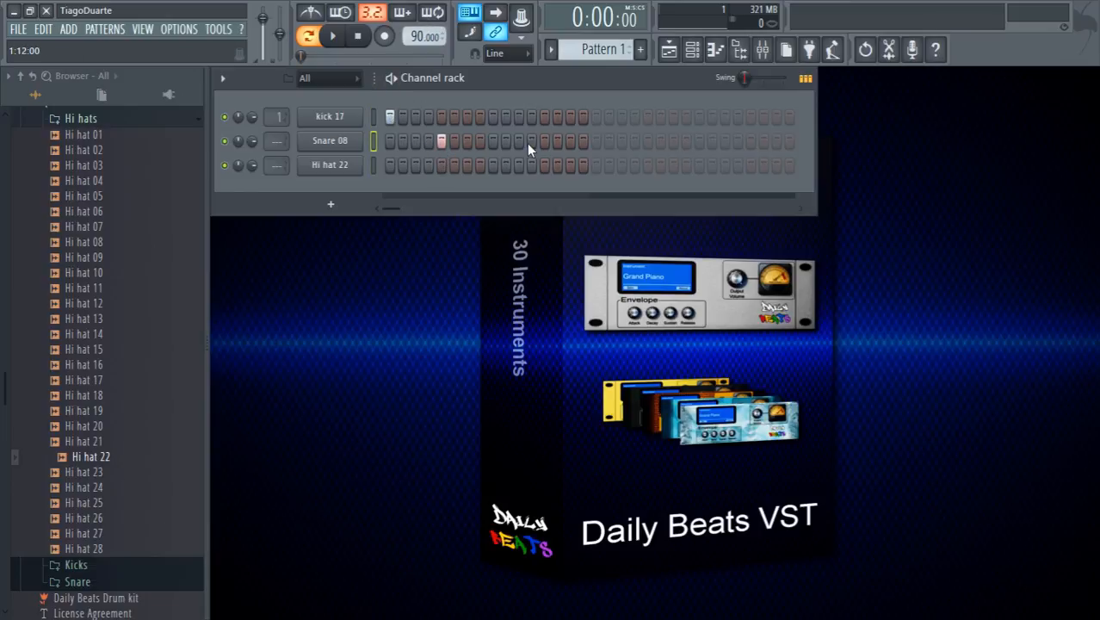
{"action": "left_click", "coordinate": [647, 141]}
{"action": "left_click", "coordinate": [750, 142]}
Add kick 17 hits on steps 8, 11, 16, 19, 24, 27, 30 and 32 during playback, and erase all kick and snare steps
{"action": "key", "text": "space"}
{"action": "left_click", "coordinate": [480, 117]}
{"action": "left_click", "coordinate": [518, 117]}
{"action": "left_click", "coordinate": [582, 117]}
{"action": "left_click", "coordinate": [621, 117]}
{"action": "left_click", "coordinate": [686, 117]}
{"action": "left_click", "coordinate": [724, 117]}
{"action": "left_click", "coordinate": [763, 117]}
{"action": "left_click", "coordinate": [788, 117]}
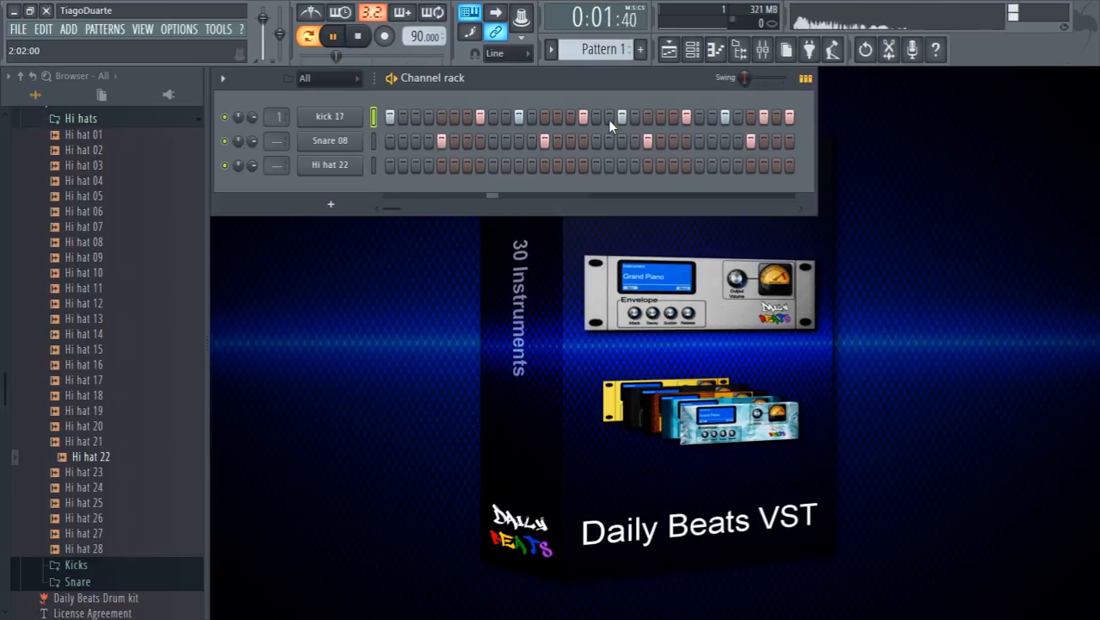
{"action": "key", "text": "space"}
{"action": "mouse_move", "coordinate": [389, 116]}
{"action": "left_mouse_down"}
{"action": "mouse_move", "coordinate": [785, 118]}
{"action": "mouse_move", "coordinate": [752, 136]}
{"action": "mouse_move", "coordinate": [453, 150]}
{"action": "left_mouse_up"}
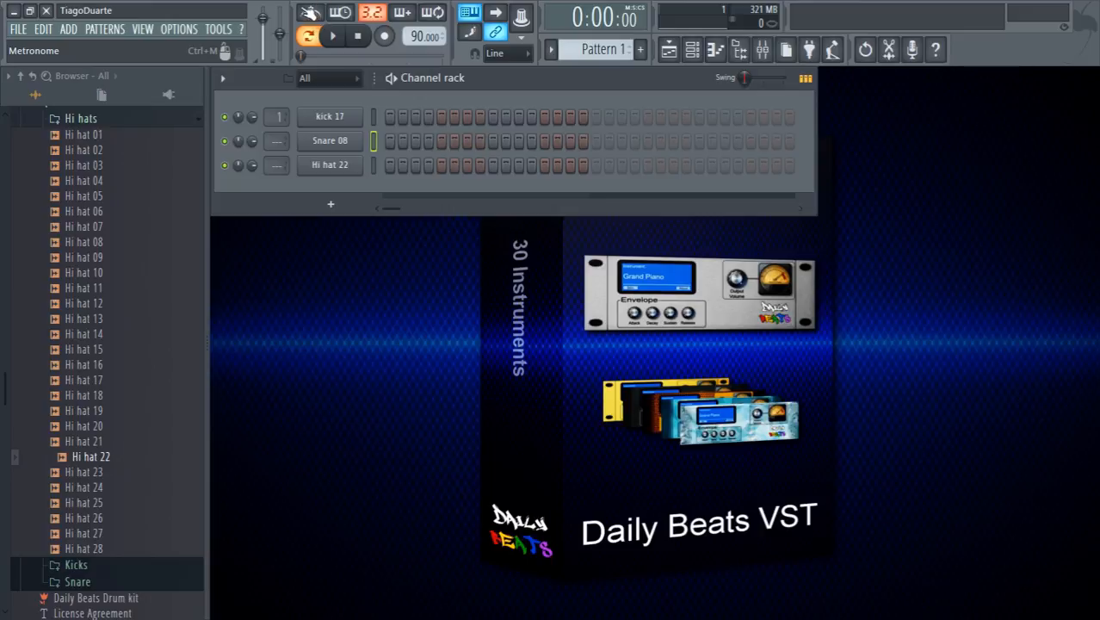
Turn on the metronome and play the empty pattern with it several times, stopping after each playback
{"action": "left_click", "coordinate": [315, 15]}
{"action": "left_click", "coordinate": [333, 36]}
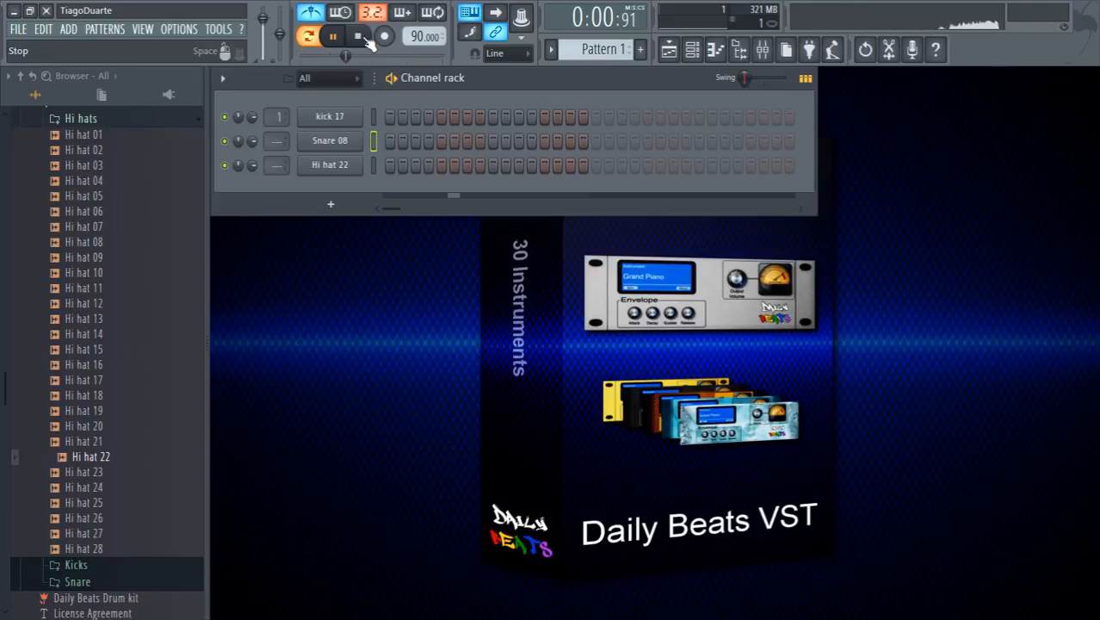
{"action": "left_click", "coordinate": [359, 37]}
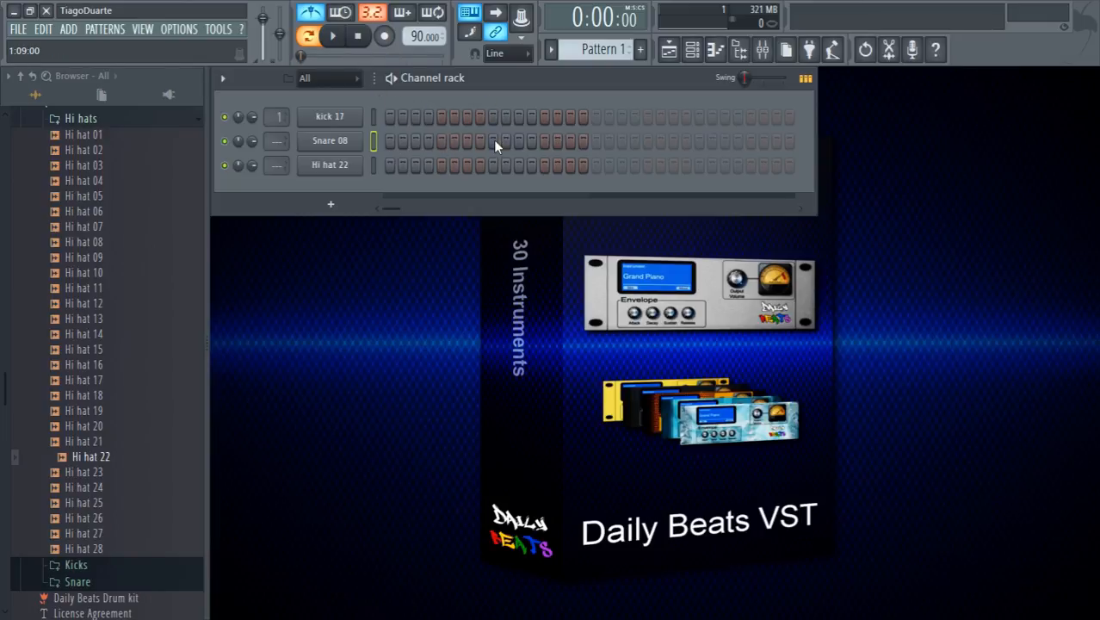
{"action": "left_click", "coordinate": [334, 37]}
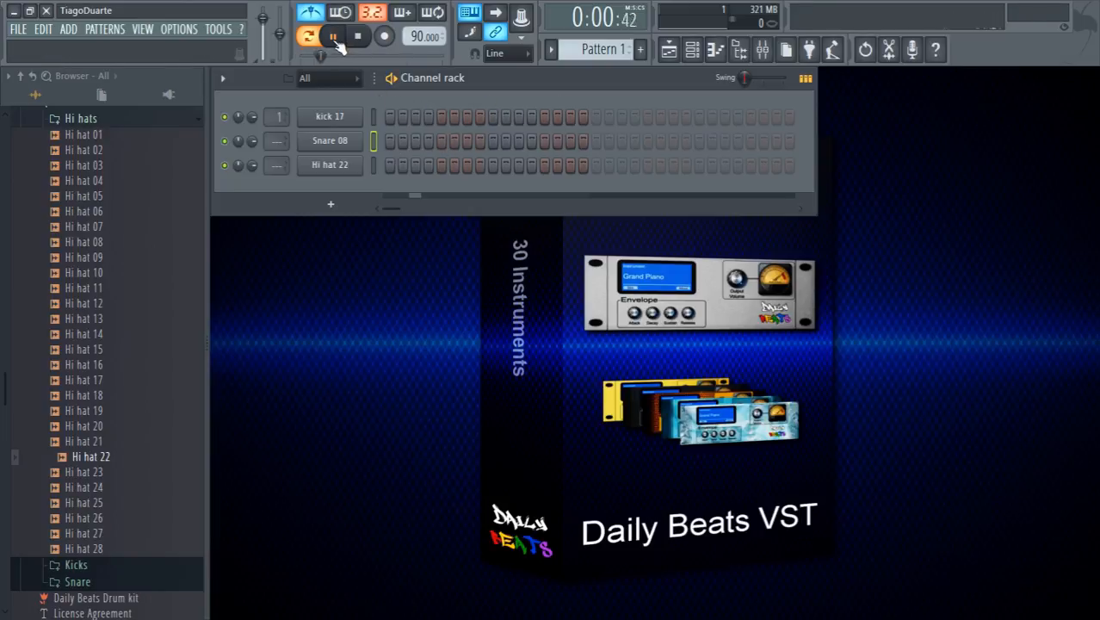
{"action": "left_click", "coordinate": [357, 36]}
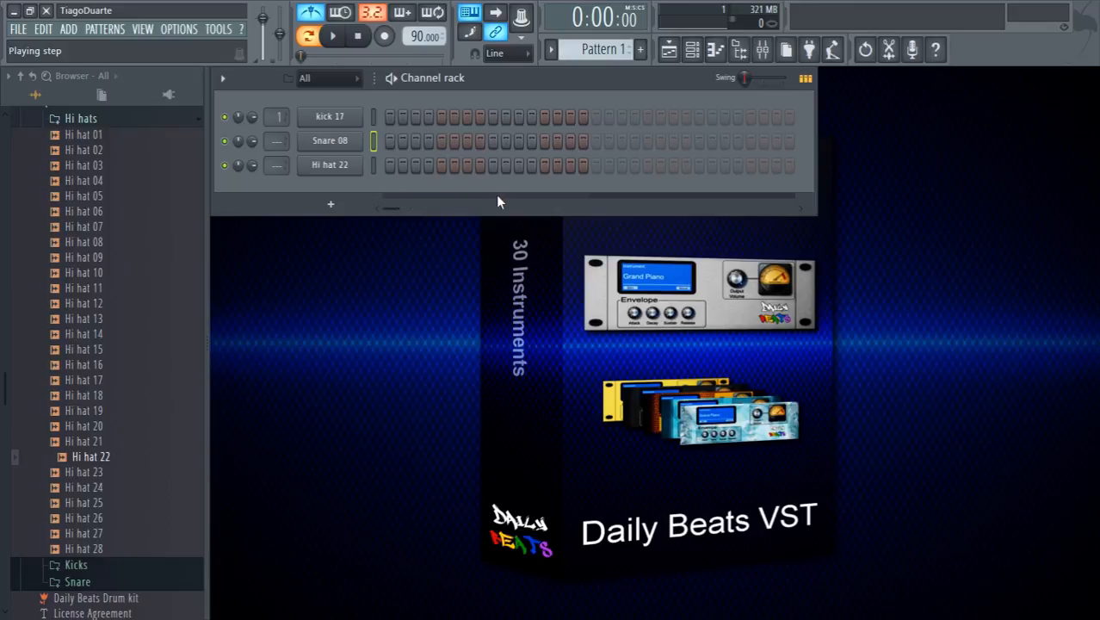
{"action": "left_click", "coordinate": [335, 39]}
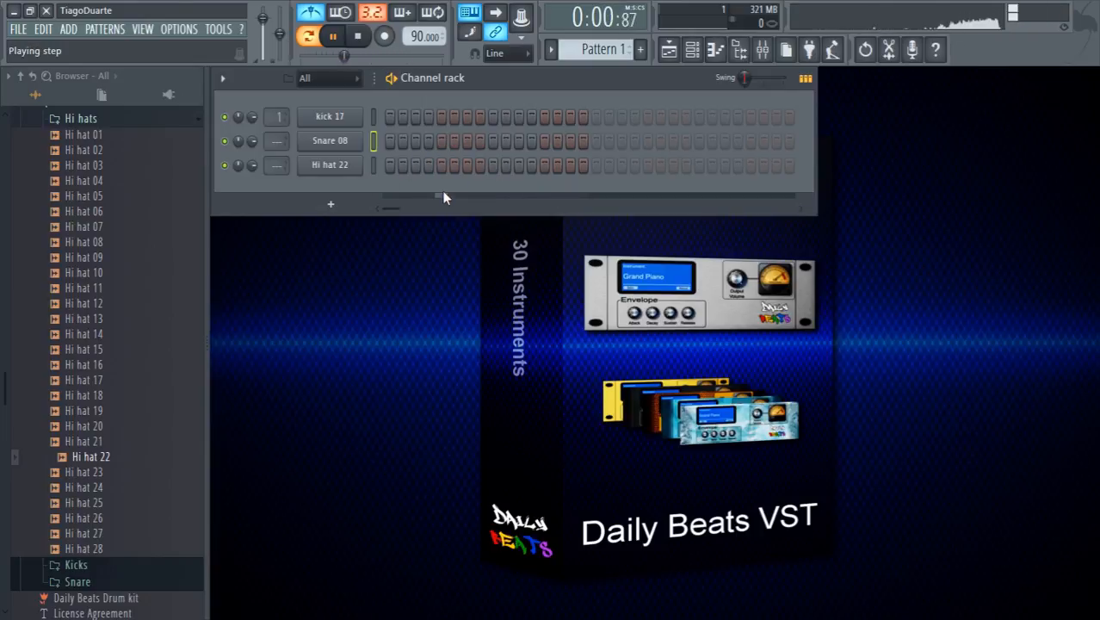
{"action": "key", "text": "space"}
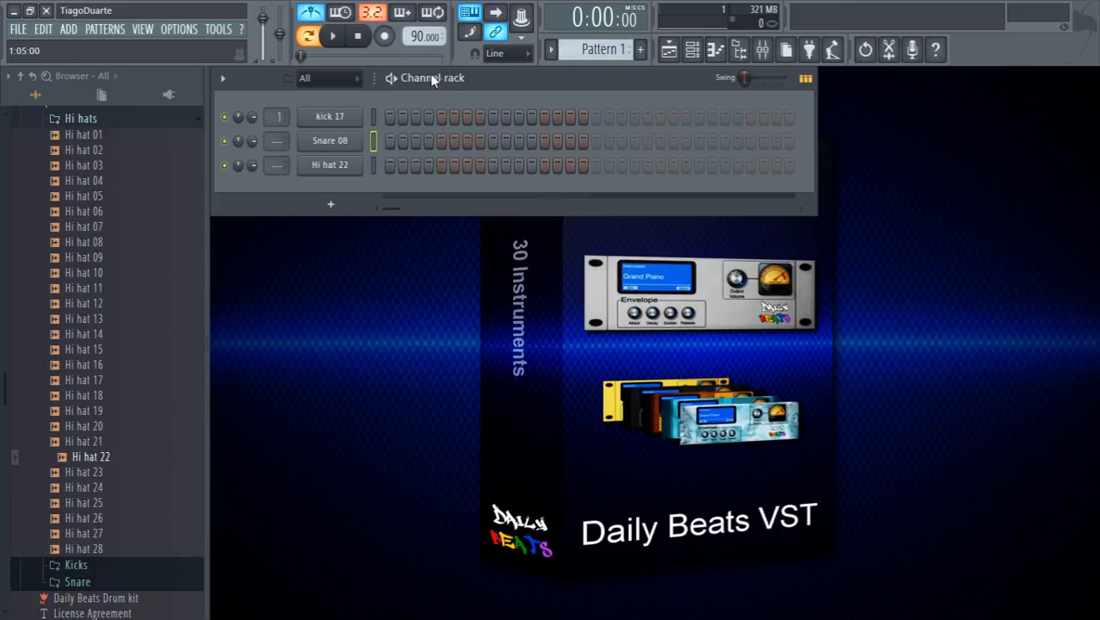
View the main snap options, keep Line selected and turn the metronome off
{"action": "left_click", "coordinate": [523, 56]}
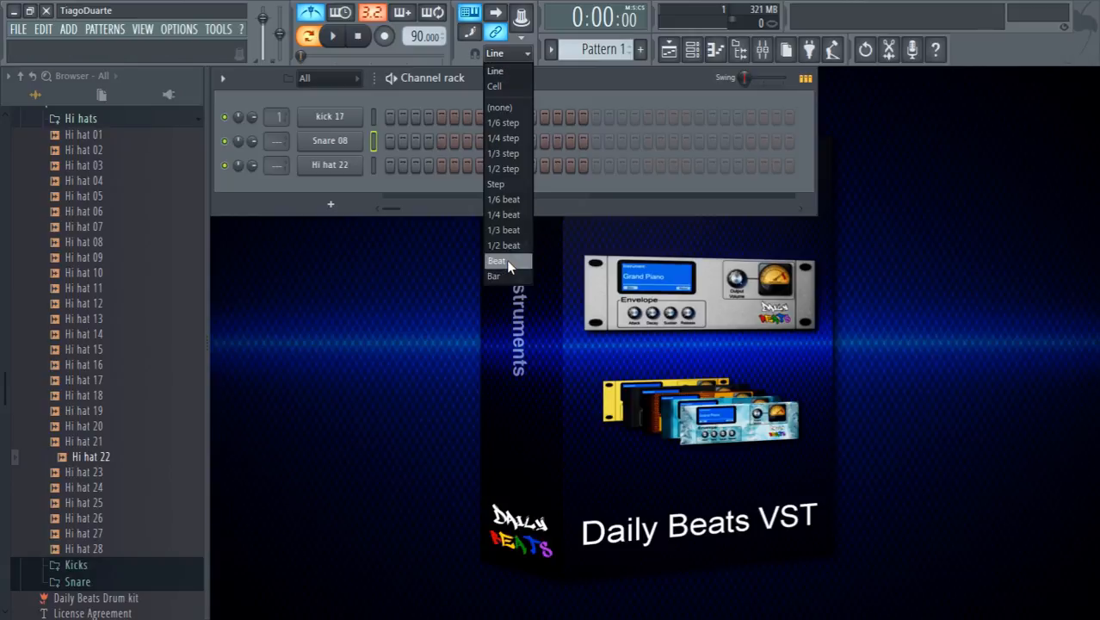
{"action": "left_click", "coordinate": [525, 57]}
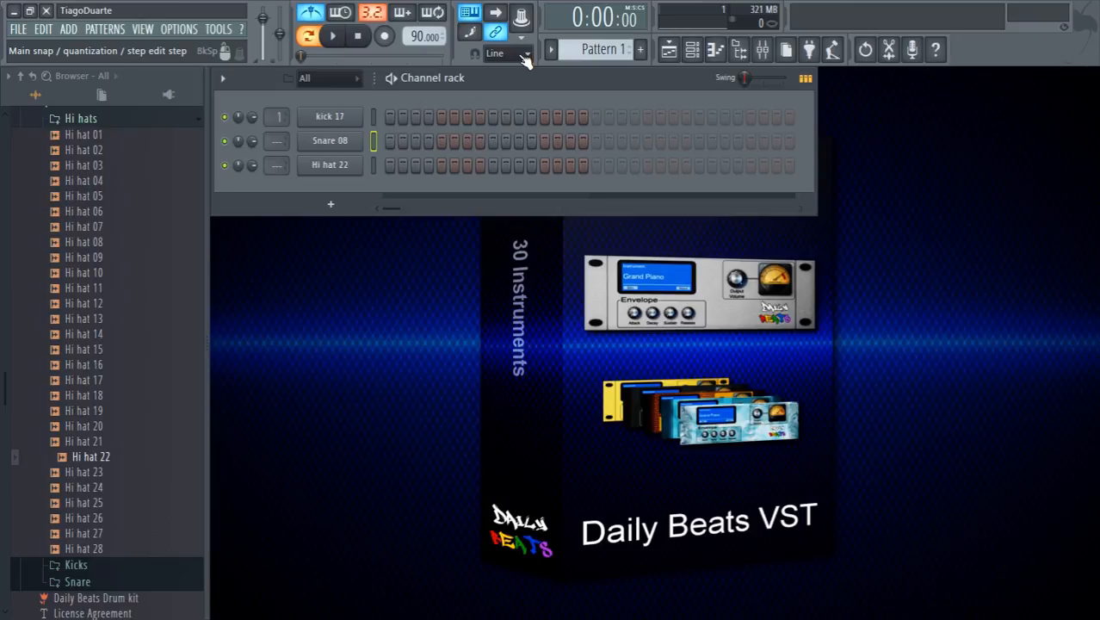
{"action": "left_click", "coordinate": [311, 14]}
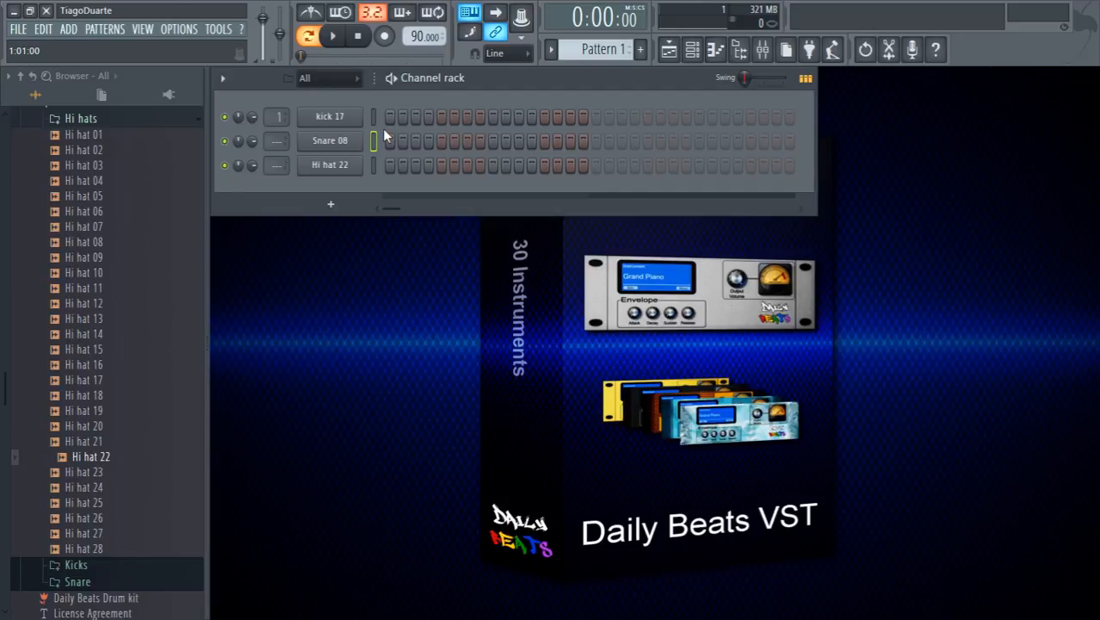
Program kick 17 on step 1 and Snare 08 on steps 5, 13, 21 and 29 in the cleared Pattern 1
{"action": "left_click", "coordinate": [390, 118]}
{"action": "left_click", "coordinate": [441, 142]}
{"action": "left_click", "coordinate": [648, 142]}
{"action": "left_click", "coordinate": [751, 142]}
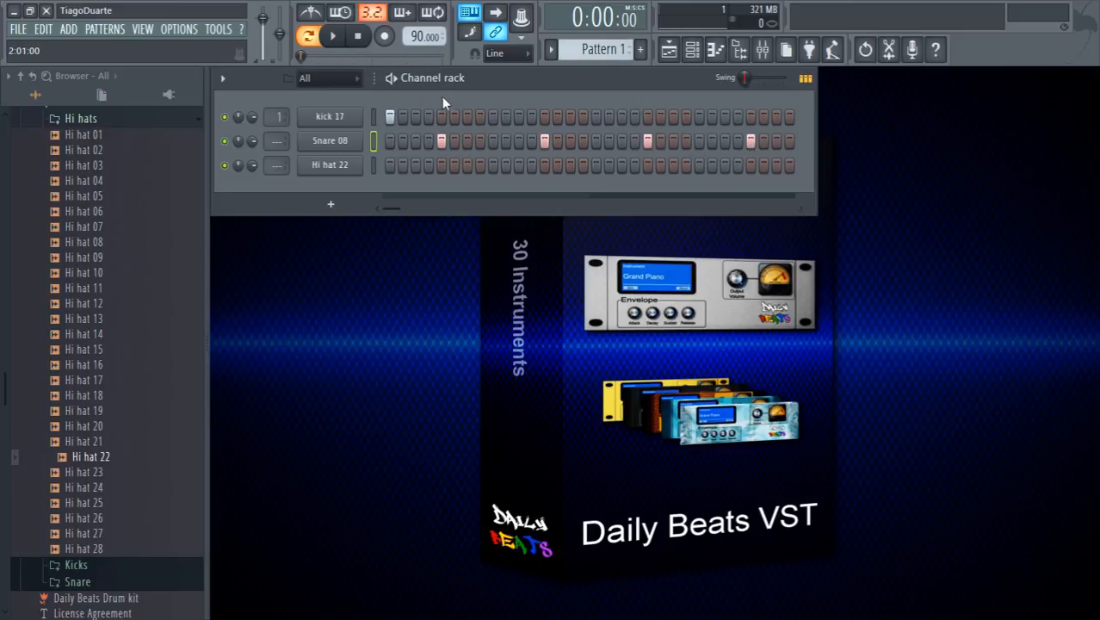
Add kick 17 hits on steps 8, 11, 16, 19, 24, 27, 30 and 32, and play the pattern
{"action": "left_click_drag", "start_coordinate": [469, 118], "coordinate": [481, 120]}
{"action": "left_click", "coordinate": [518, 117]}
{"action": "left_click", "coordinate": [583, 117]}
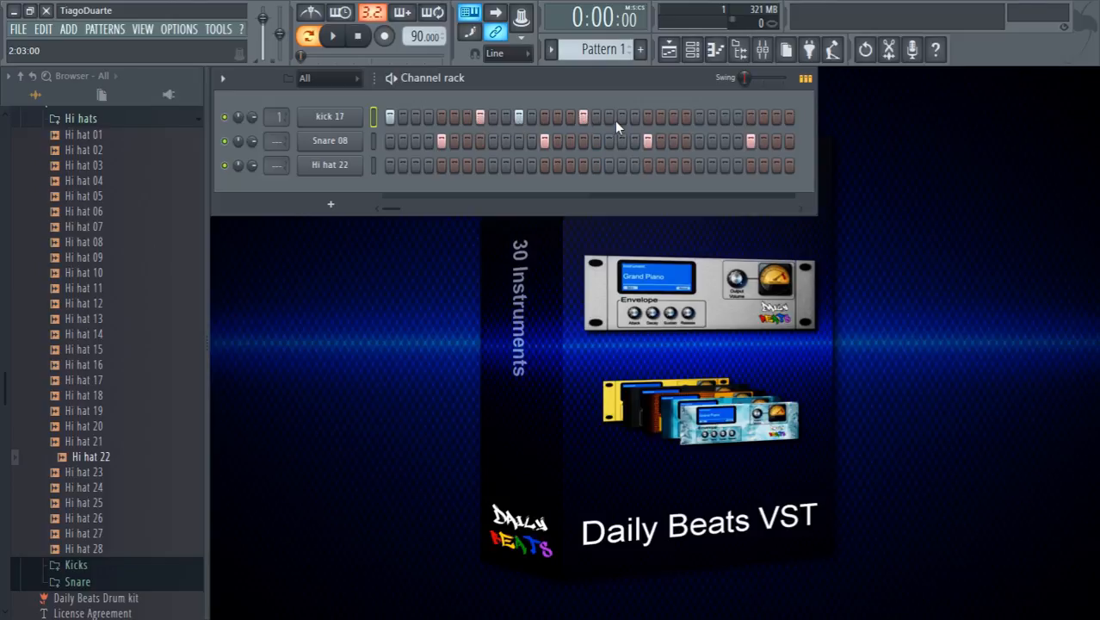
{"action": "left_click", "coordinate": [726, 121]}
{"action": "key", "text": "space"}
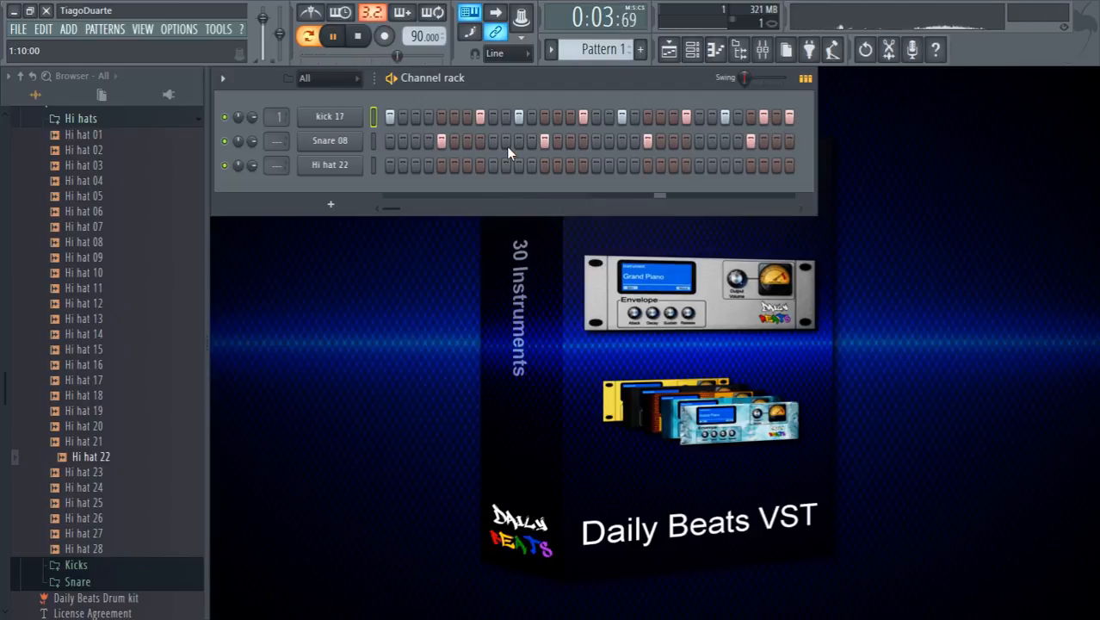
{"action": "key", "text": "space"}
Fill each 2 steps of the Hi hat 22 channel in Pattern 1 and play the full beat
{"action": "left_click", "coordinate": [389, 165]}
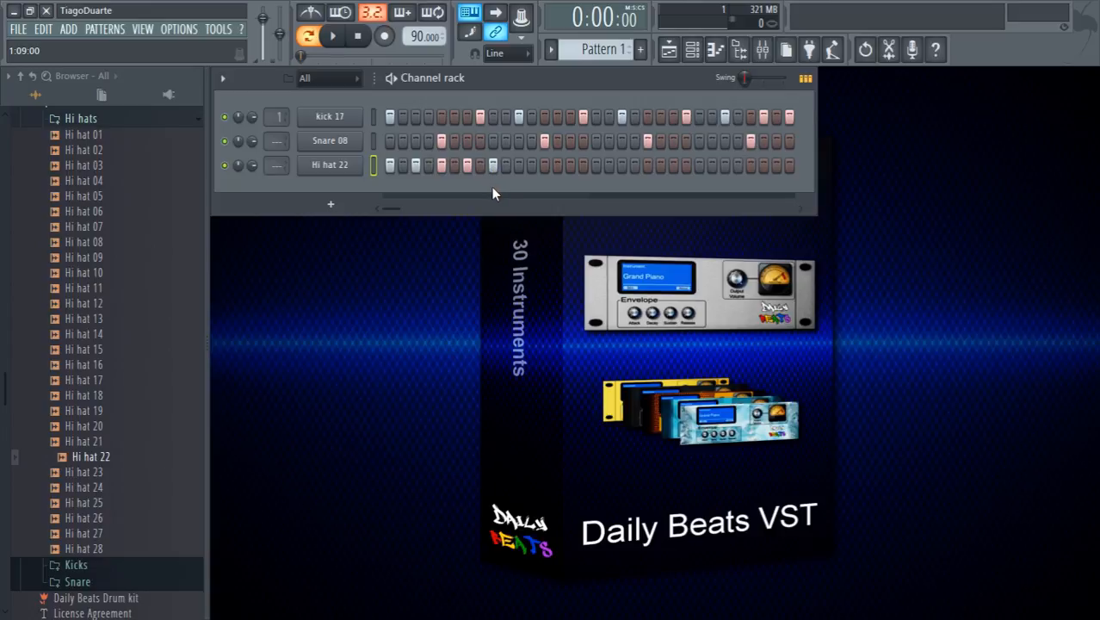
{"action": "left_click_drag", "start_coordinate": [496, 167], "coordinate": [388, 164]}
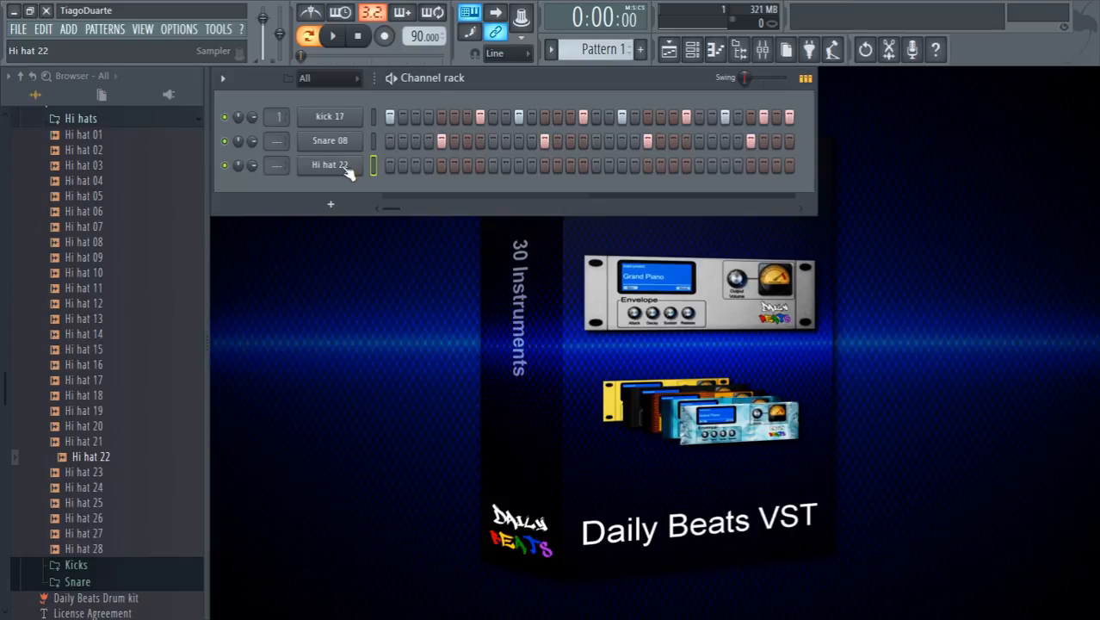
{"action": "right_click", "coordinate": [352, 166]}
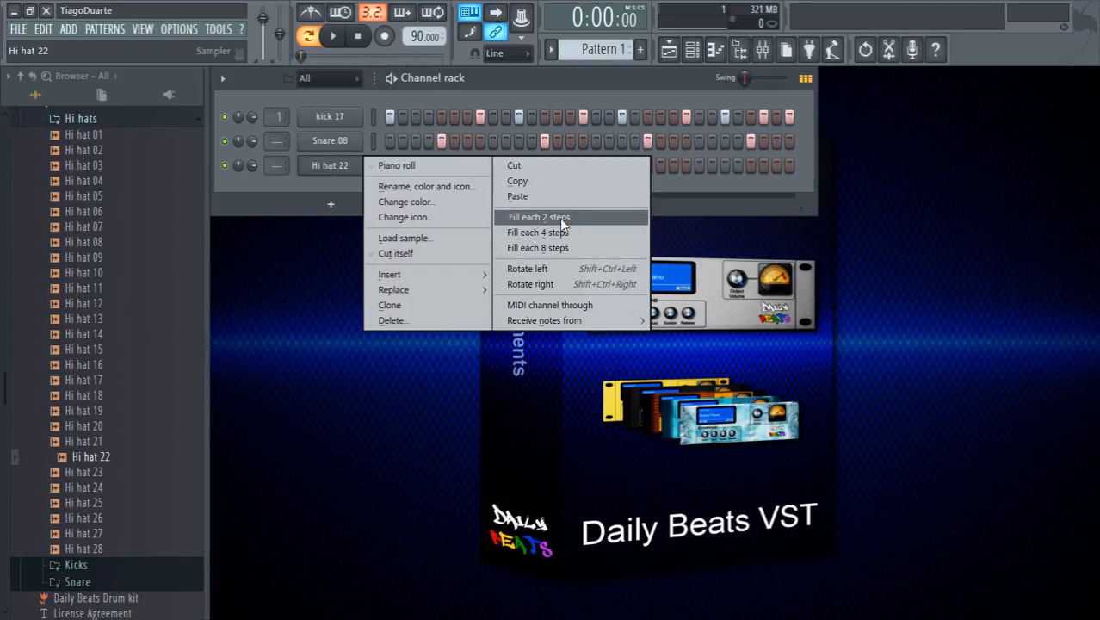
{"action": "left_click", "coordinate": [559, 218]}
{"action": "key", "text": "space"}
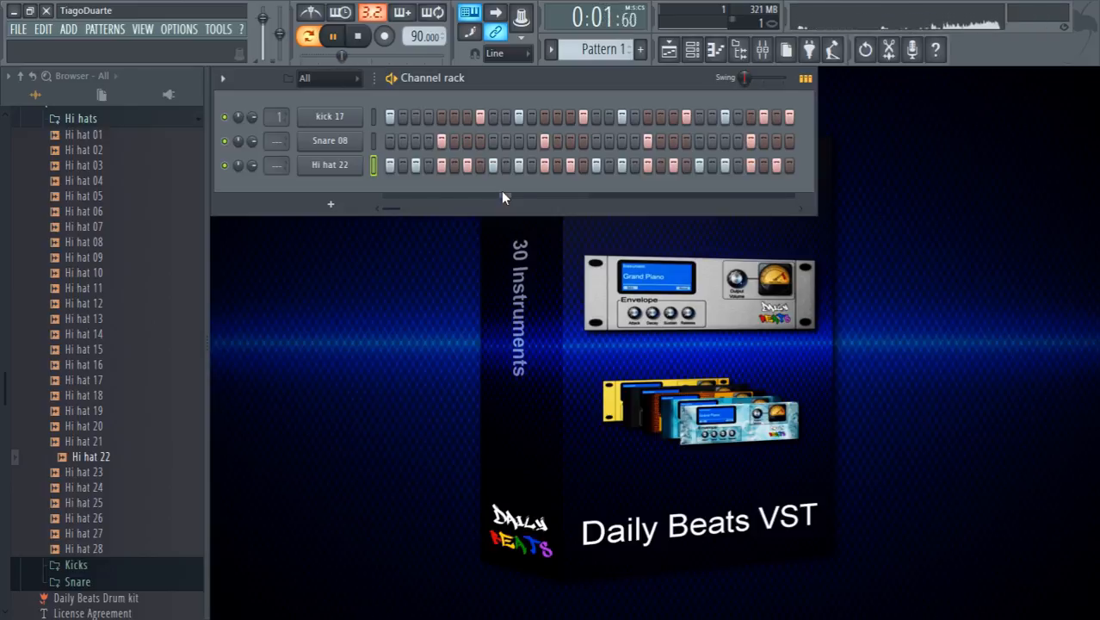
{"action": "key", "text": "space"}
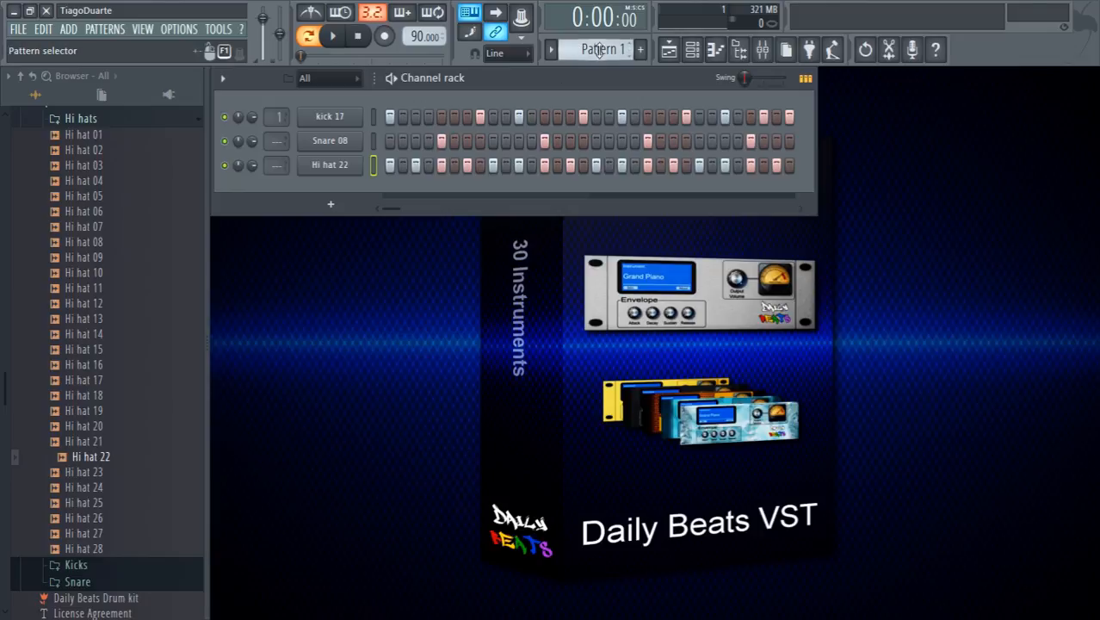
Switch to Pattern 2 and place kick 17 on step 1 and Snare 08 on steps 5, 13, 21 and 29
{"action": "scroll", "coordinate": [595, 51], "scroll_direction": "down", "scroll_amount": 1}
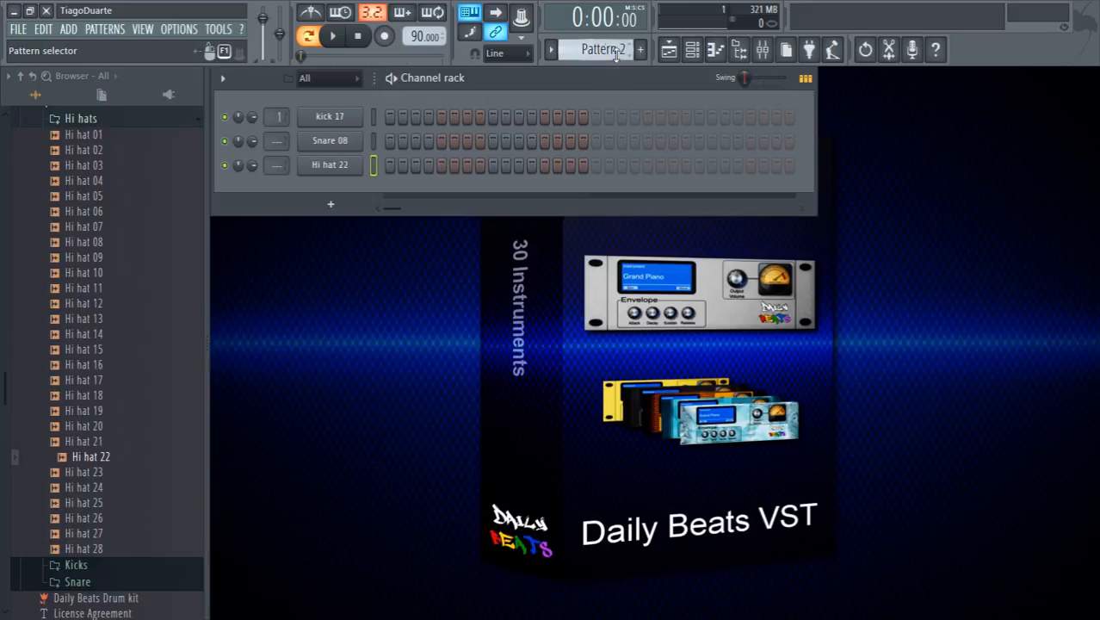
{"action": "left_click", "coordinate": [391, 118]}
{"action": "left_click", "coordinate": [442, 141]}
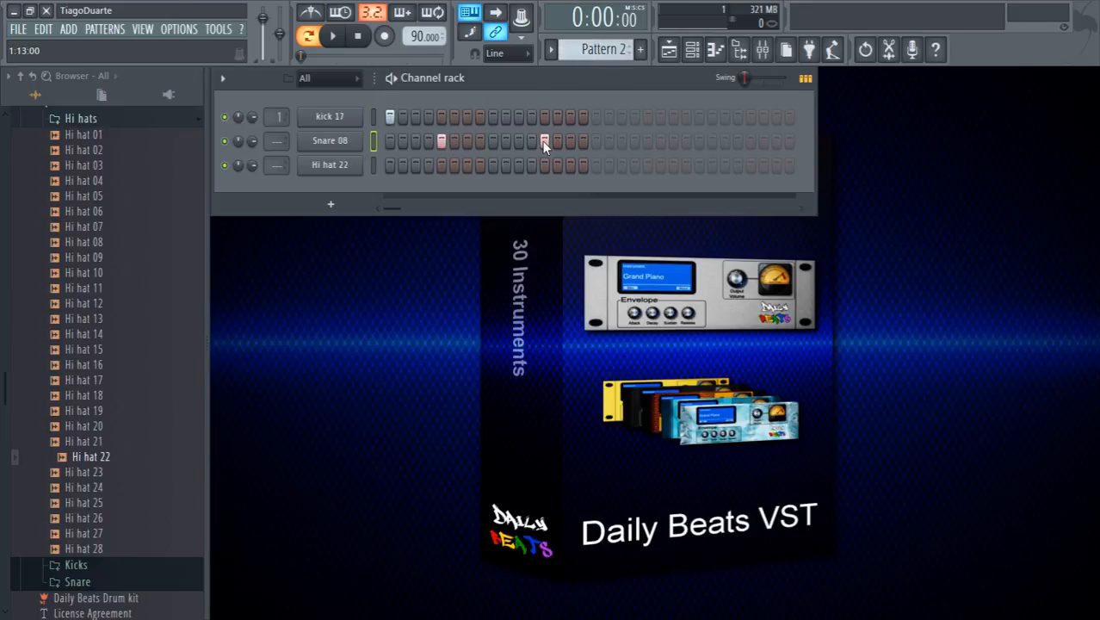
{"action": "left_click", "coordinate": [648, 142]}
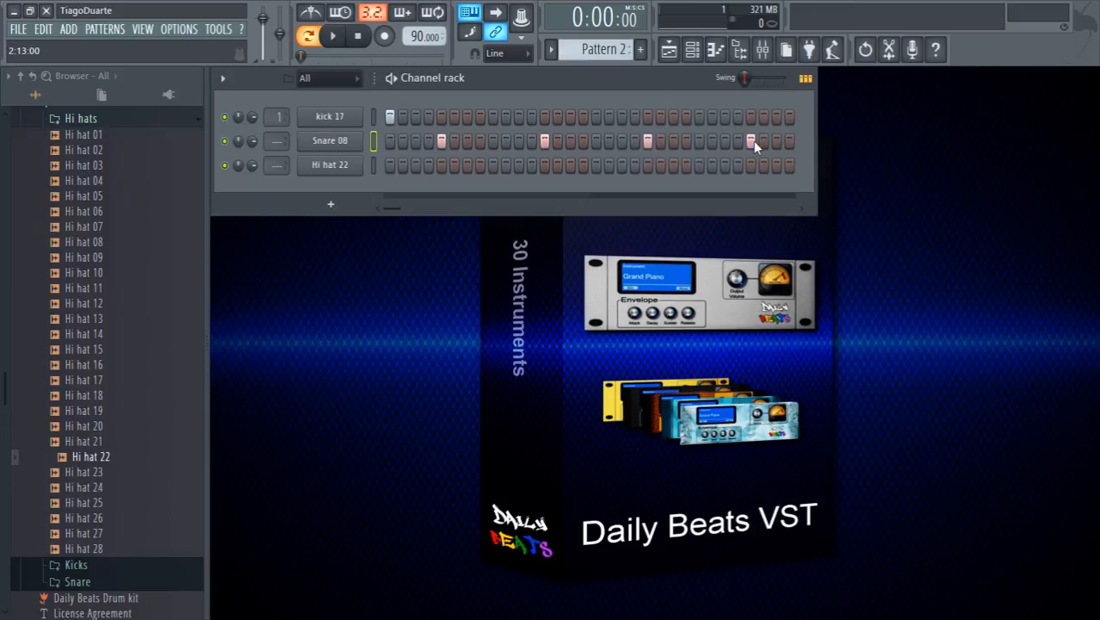
Add kicks on steps 8, 11, 16, 19, 23, 27, 30 and 32 and snares on 24 and 26 in Pattern 2, and play it
{"action": "left_click", "coordinate": [480, 118]}
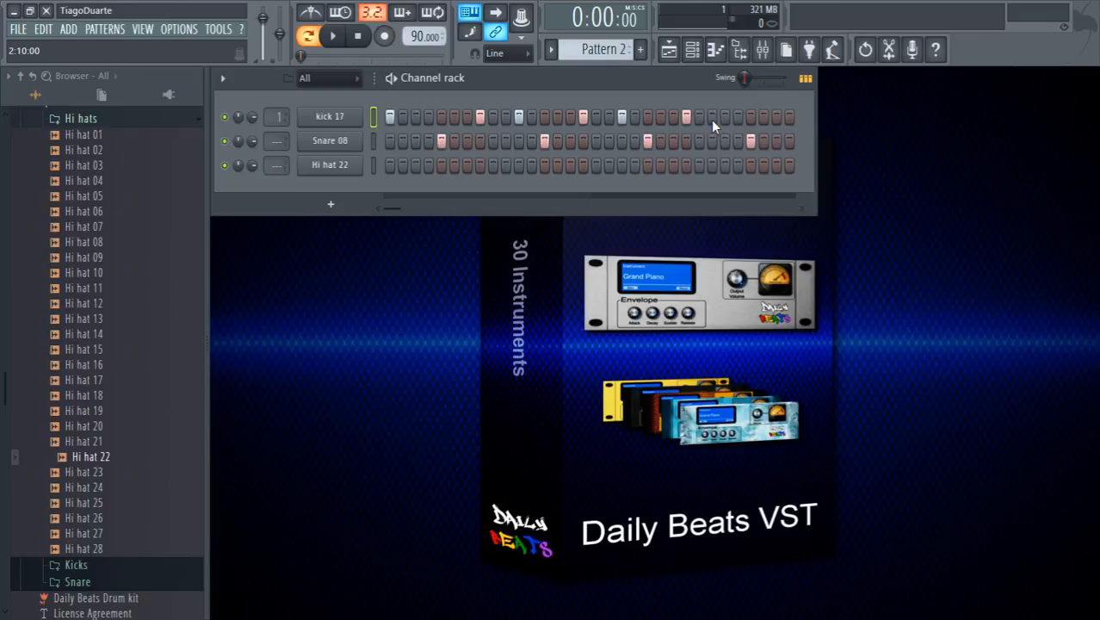
{"action": "left_click", "coordinate": [686, 141]}
{"action": "left_click", "coordinate": [725, 118]}
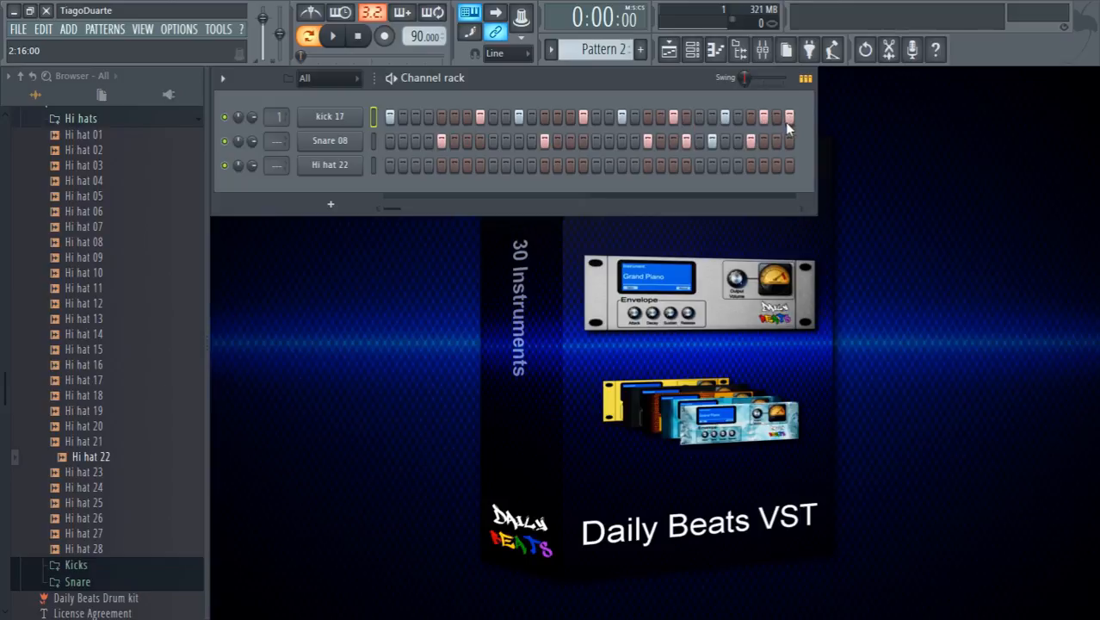
{"action": "key", "text": "space"}
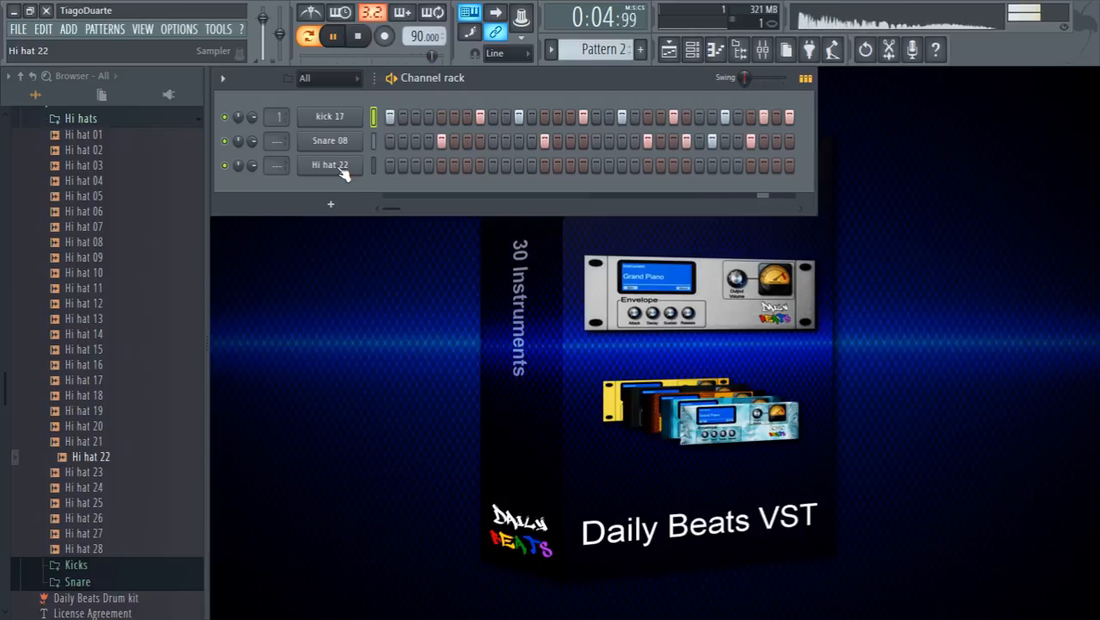
Fill each 2 steps of the Hi hat 22 channel in Pattern 2 and play the result
{"action": "right_click", "coordinate": [338, 168]}
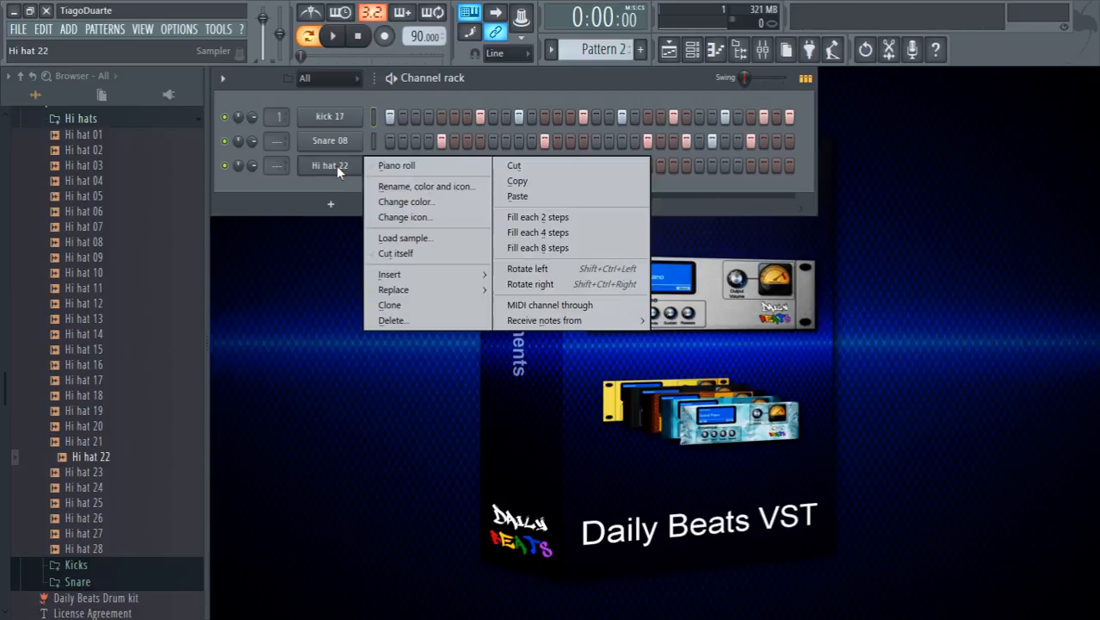
{"action": "left_click", "coordinate": [552, 215]}
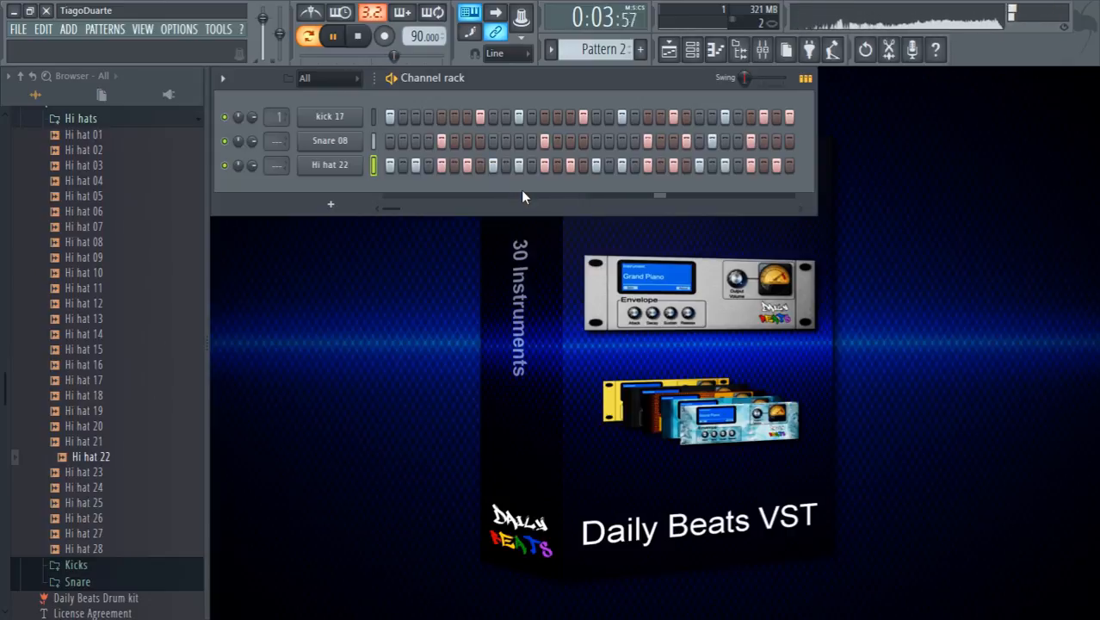
{"action": "key", "text": "space"}
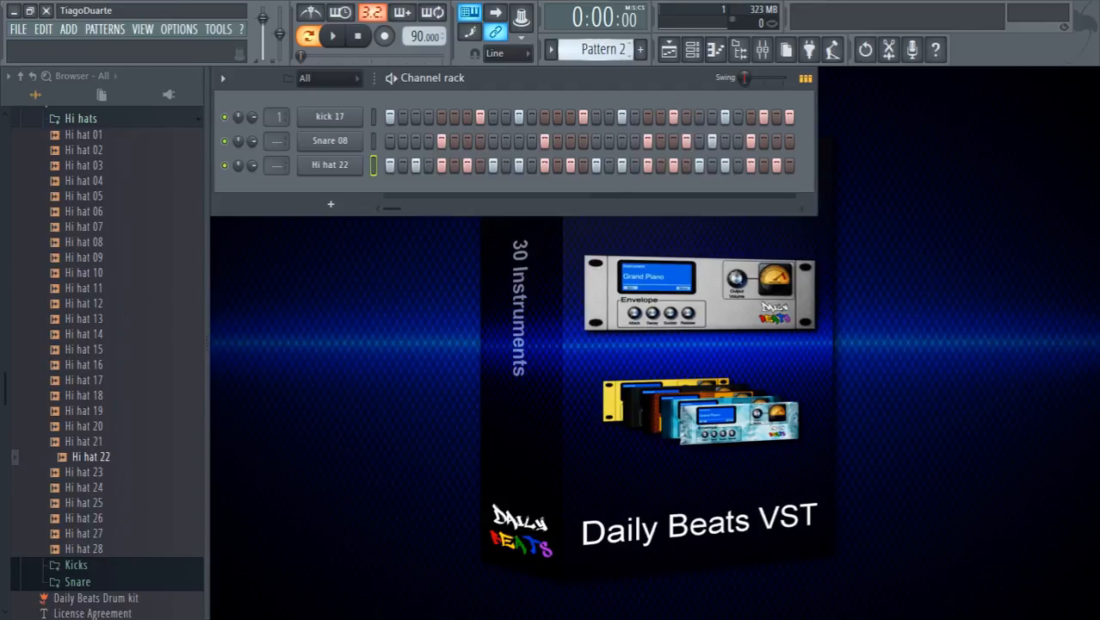
Return to Pattern 1 and open the Playlist
{"action": "key", "text": "KP_Subtract"}
{"action": "mouse_move", "coordinate": [607, 49]}
{"action": "left_mouse_down"}
{"action": "mouse_move", "coordinate": [607, 34]}
{"action": "mouse_move", "coordinate": [607, 60]}
{"action": "mouse_move", "coordinate": [607, 34]}
{"action": "left_mouse_up"}
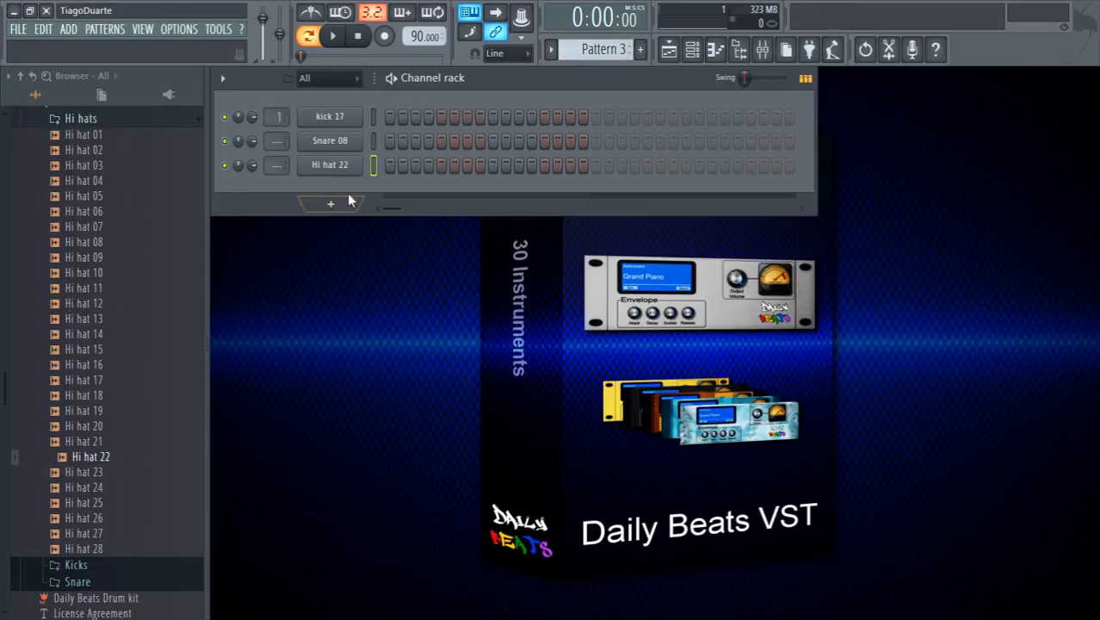
{"action": "left_click_drag", "start_coordinate": [603, 49], "coordinate": [603, 60]}
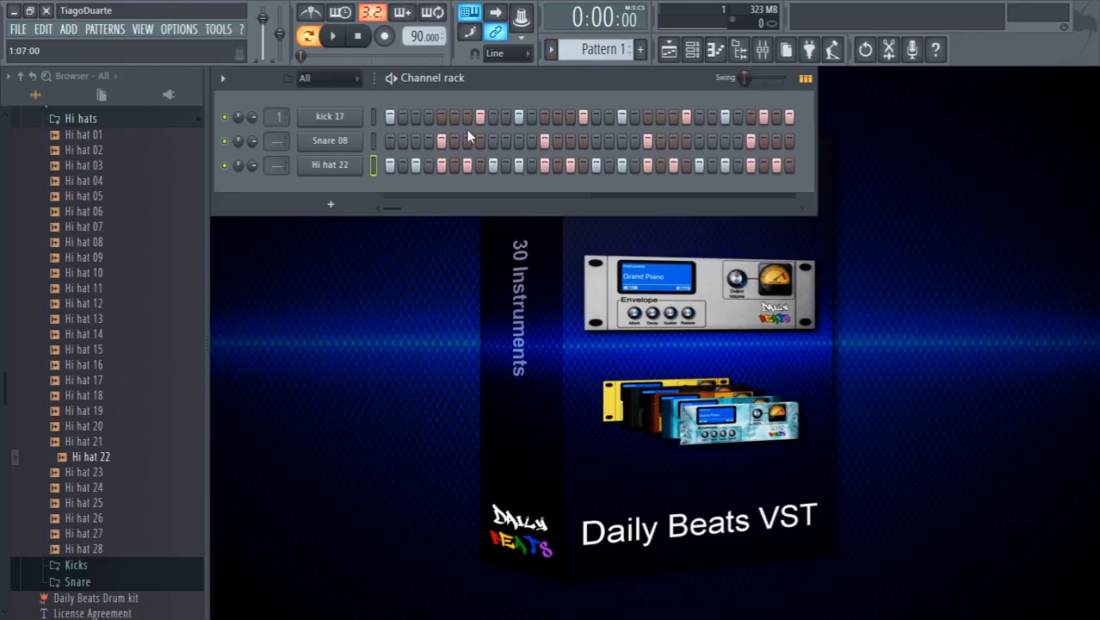
{"action": "left_click", "coordinate": [669, 49]}
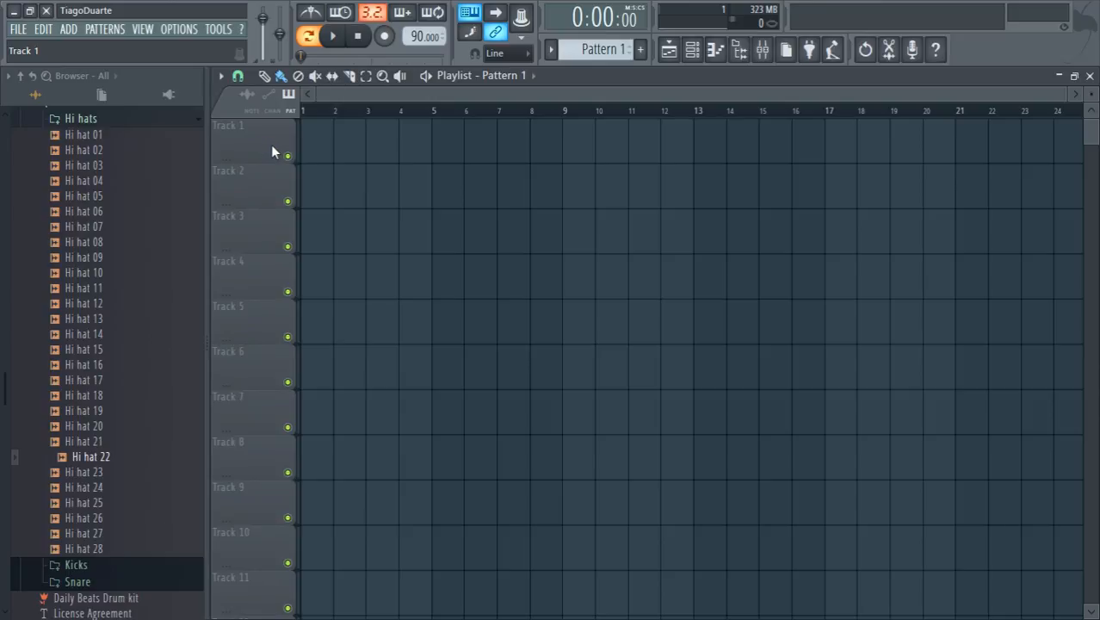
Place Pattern 1 at bar 1 and Pattern 2 at bar 3 on Track 1 of the Playlist
{"action": "left_click", "coordinate": [320, 148]}
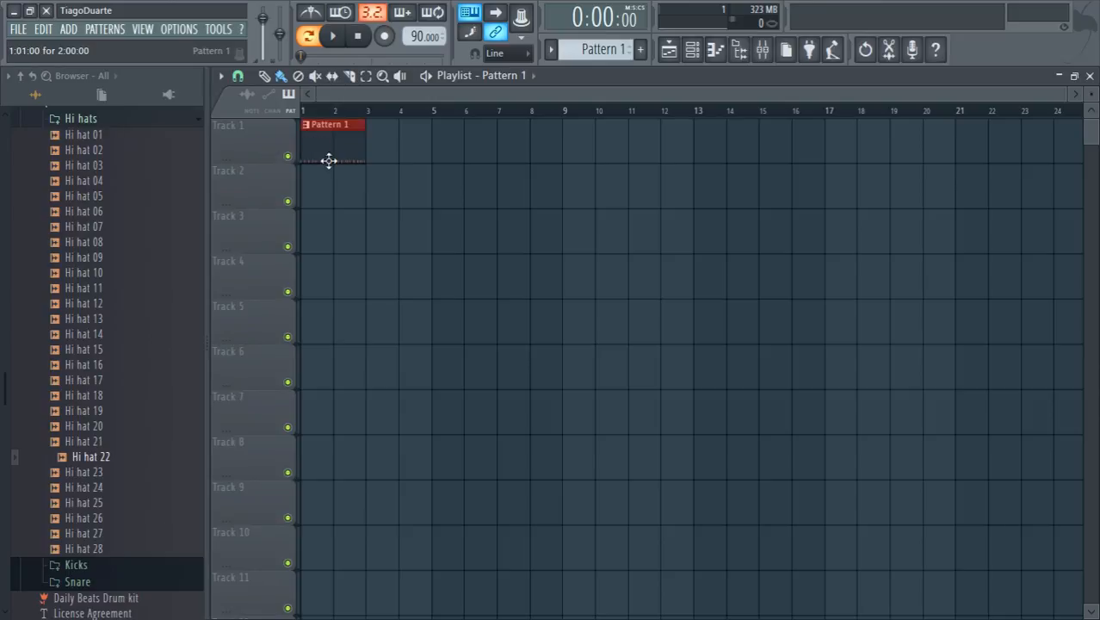
{"action": "scroll", "coordinate": [323, 157], "scroll_direction": "up", "scroll_amount": 4}
{"action": "left_click", "coordinate": [446, 242], "text": "ctrl"}
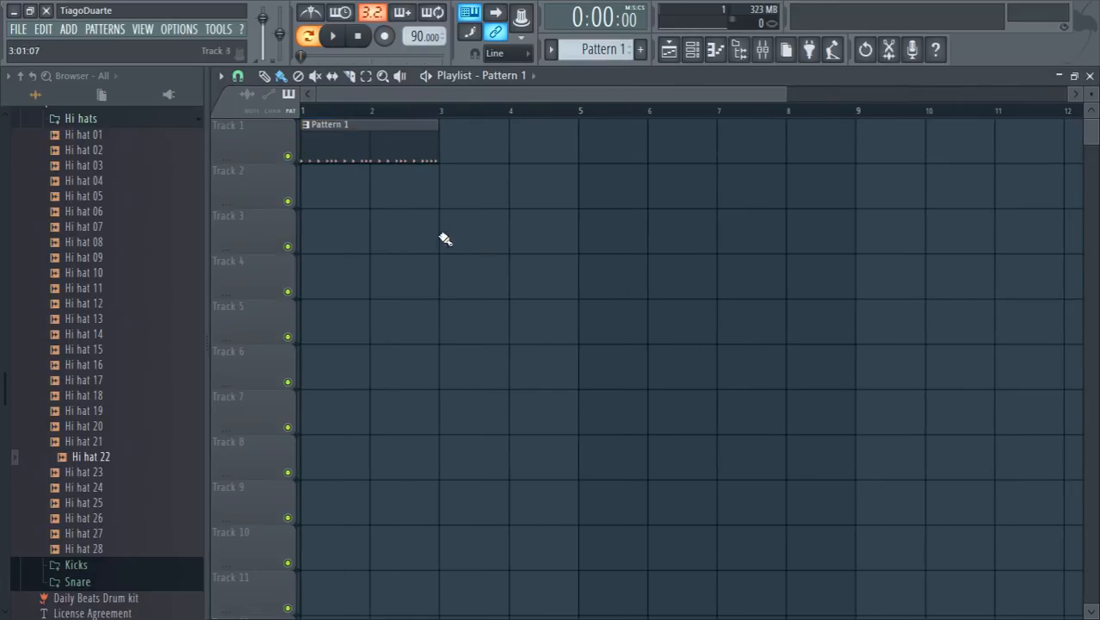
{"action": "left_click", "coordinate": [692, 49]}
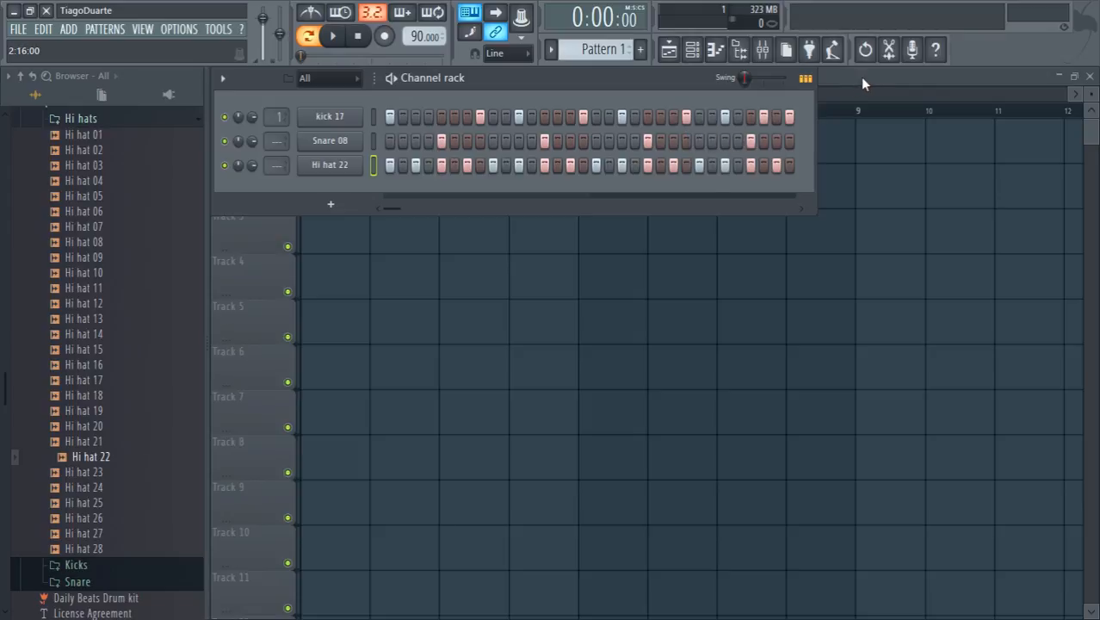
{"action": "scroll", "coordinate": [614, 47], "scroll_direction": "down", "scroll_amount": 1}
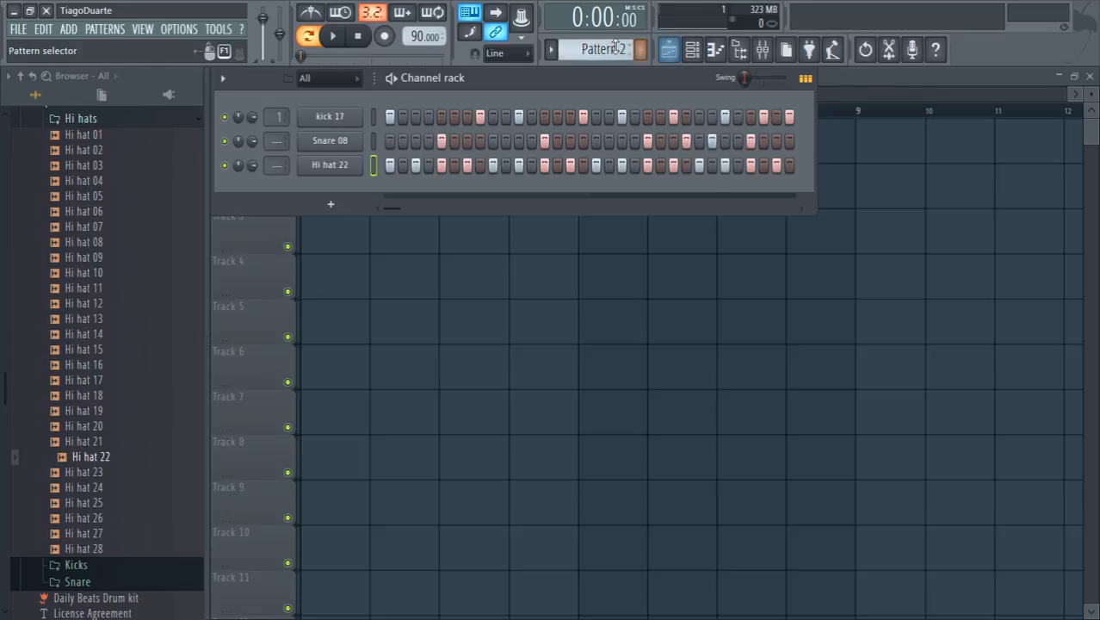
{"action": "left_click", "coordinate": [869, 84]}
{"action": "left_click", "coordinate": [458, 147]}
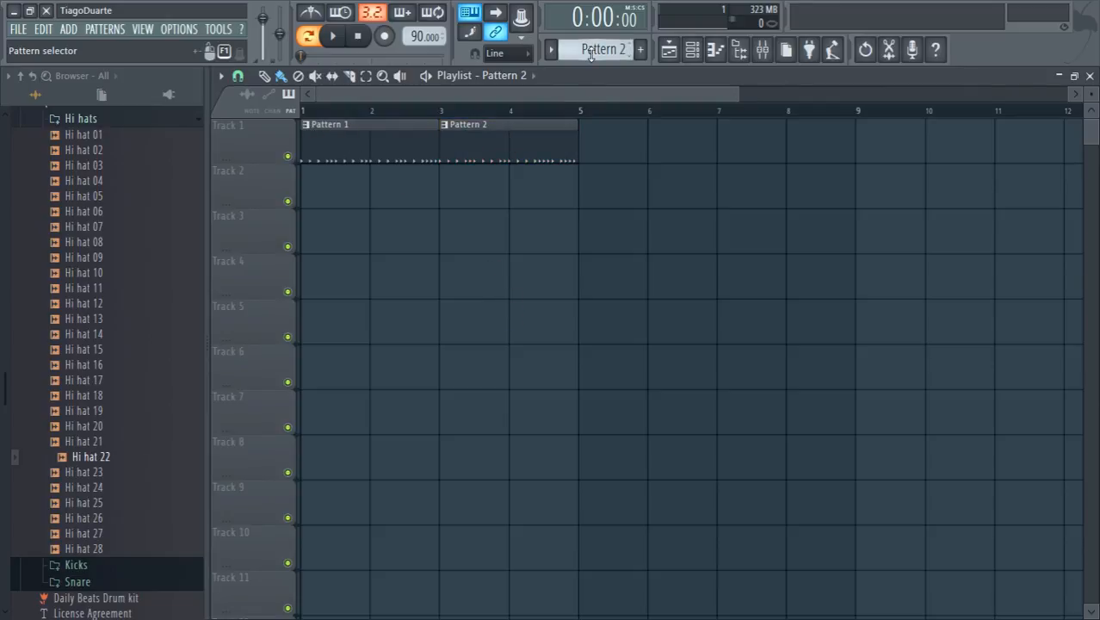
Rename Pattern 1 as Drums
{"action": "scroll", "coordinate": [591, 44], "scroll_direction": "up", "scroll_amount": 1}
{"action": "left_click", "coordinate": [584, 50]}
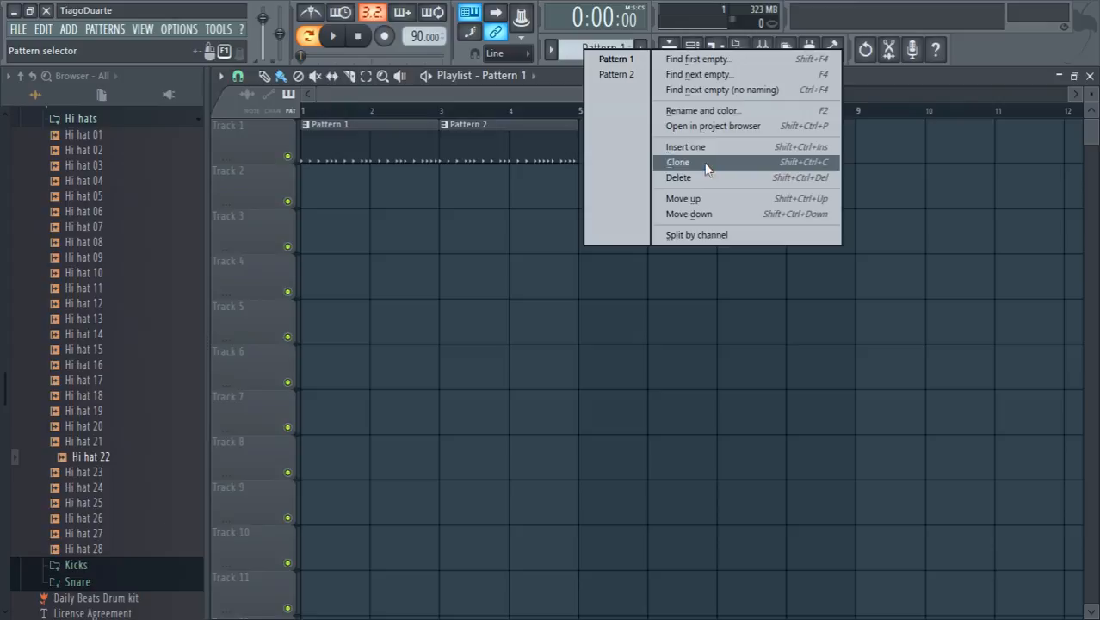
{"action": "left_click", "coordinate": [701, 112]}
{"action": "type", "text": "Drums"}
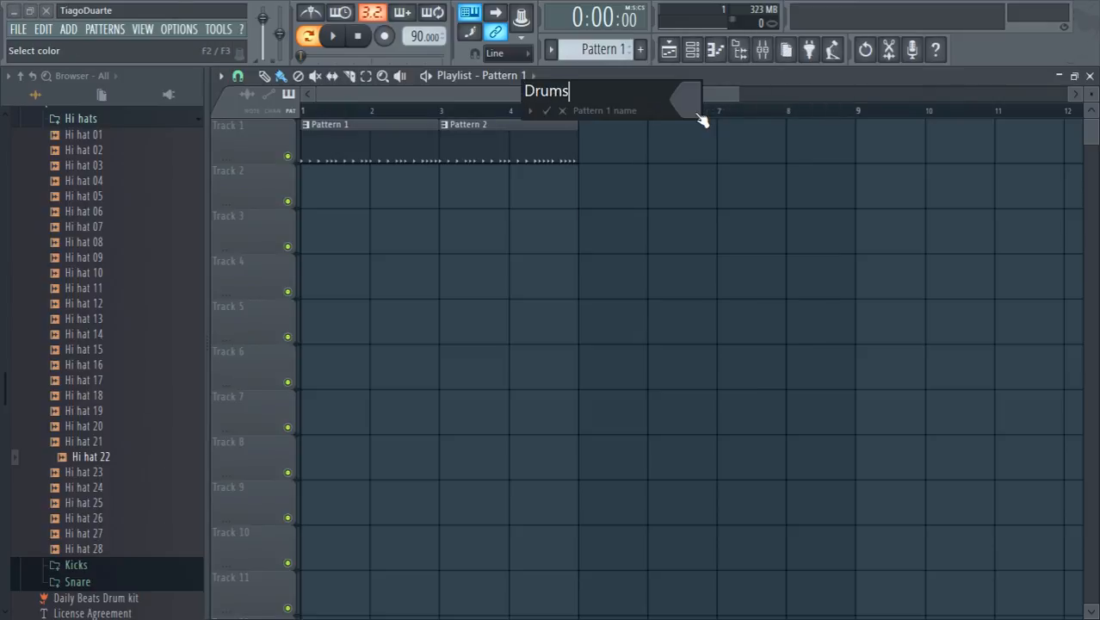
{"action": "key", "text": "Return"}
Rename Pattern 2 as "Drums 2"
{"action": "scroll", "coordinate": [598, 51], "scroll_direction": "down", "scroll_amount": 1}
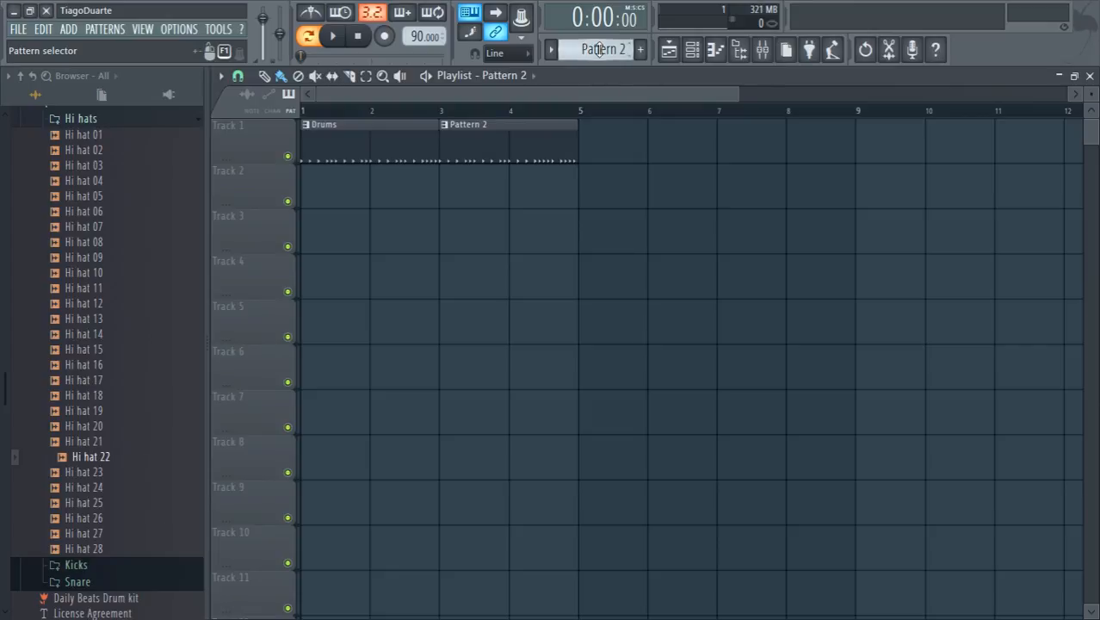
{"action": "left_click", "coordinate": [599, 50]}
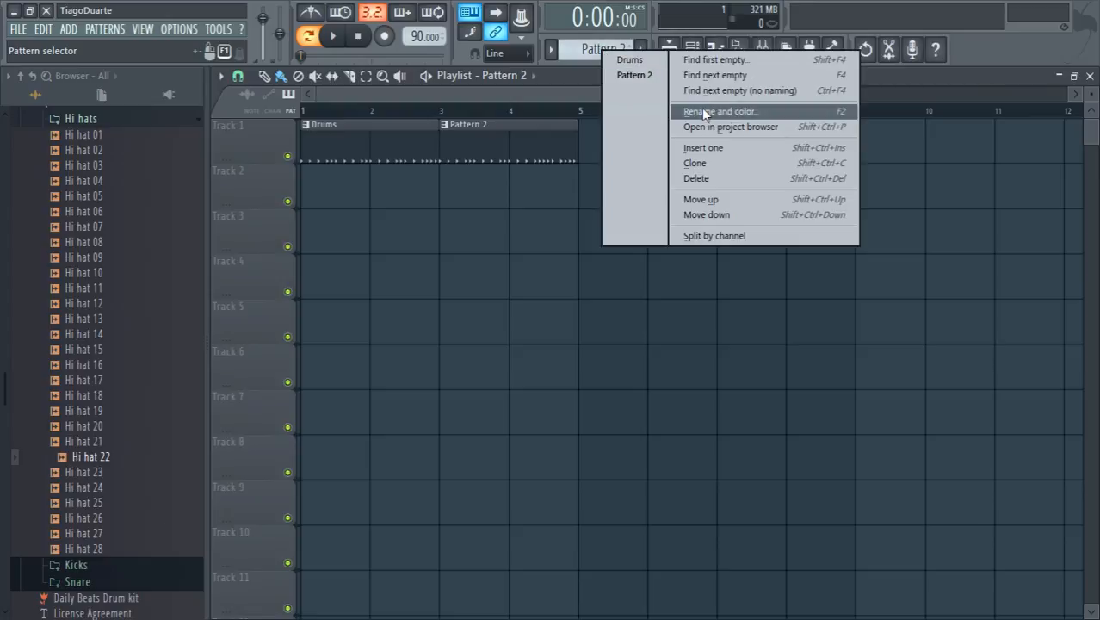
{"action": "left_click", "coordinate": [701, 106]}
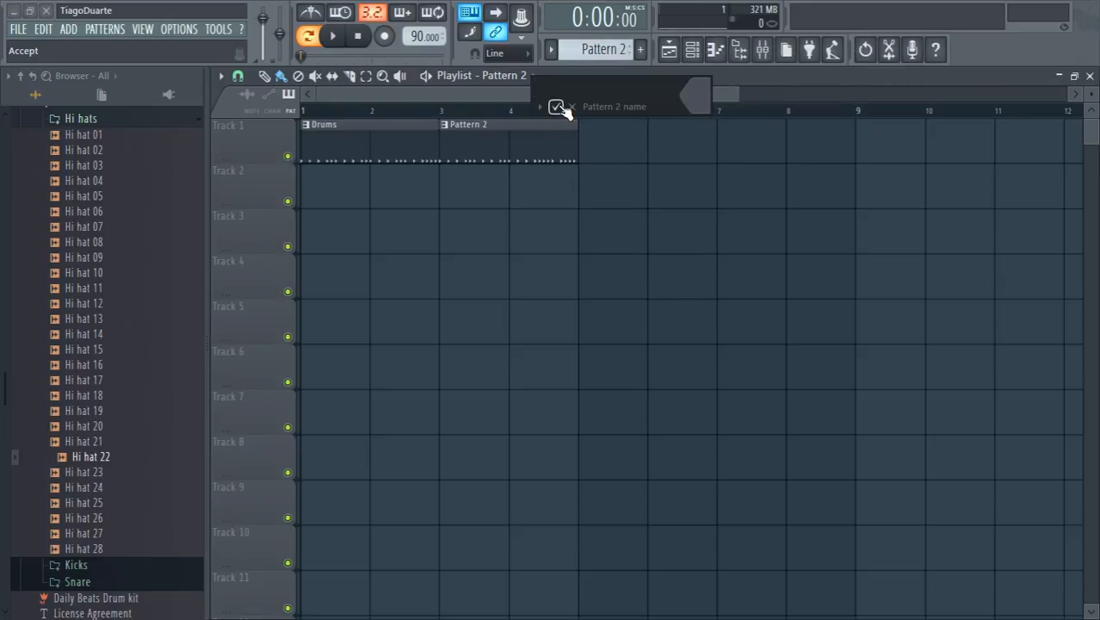
{"action": "type", "text": "Drums 2"}
{"action": "left_click", "coordinate": [558, 106]}
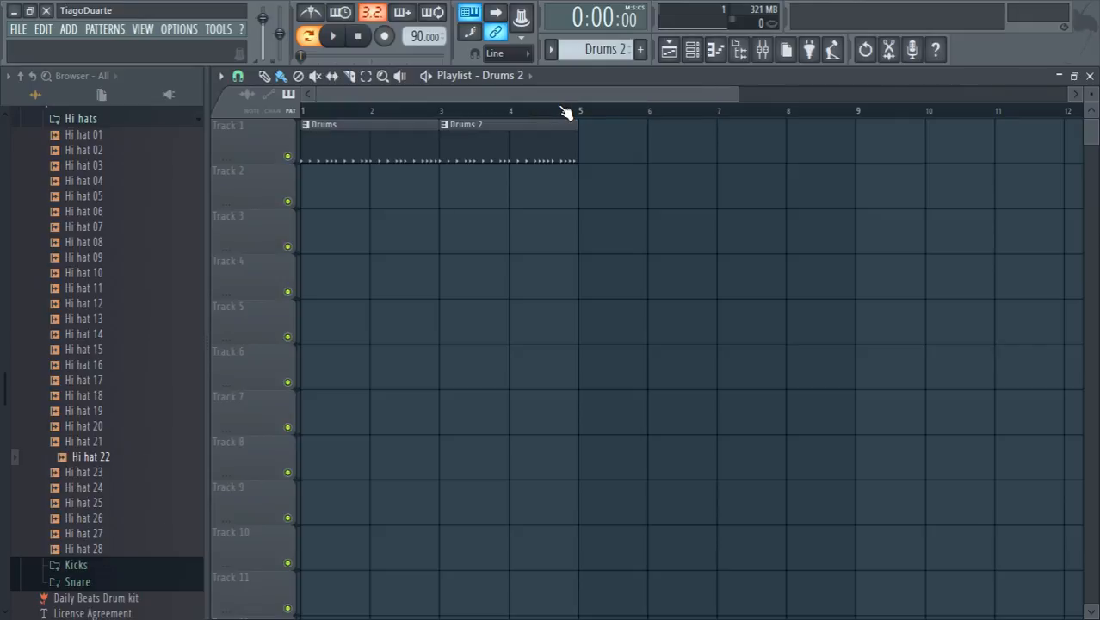
Remove the space from the second pattern's name so it reads "Drums2"
{"action": "left_click", "coordinate": [596, 49]}
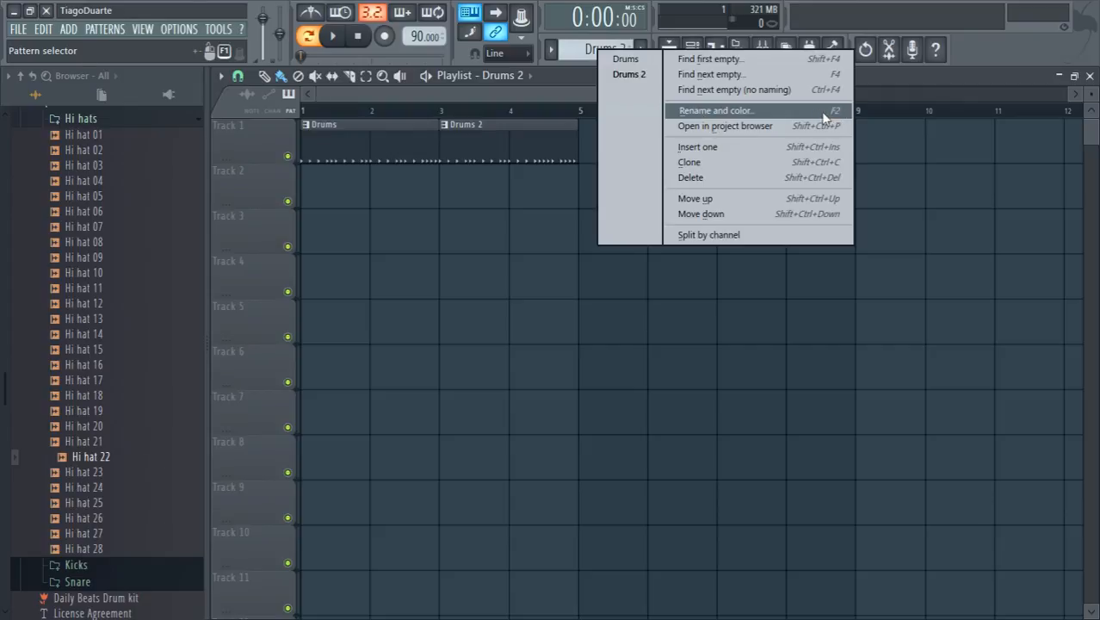
{"action": "left_click", "coordinate": [893, 69]}
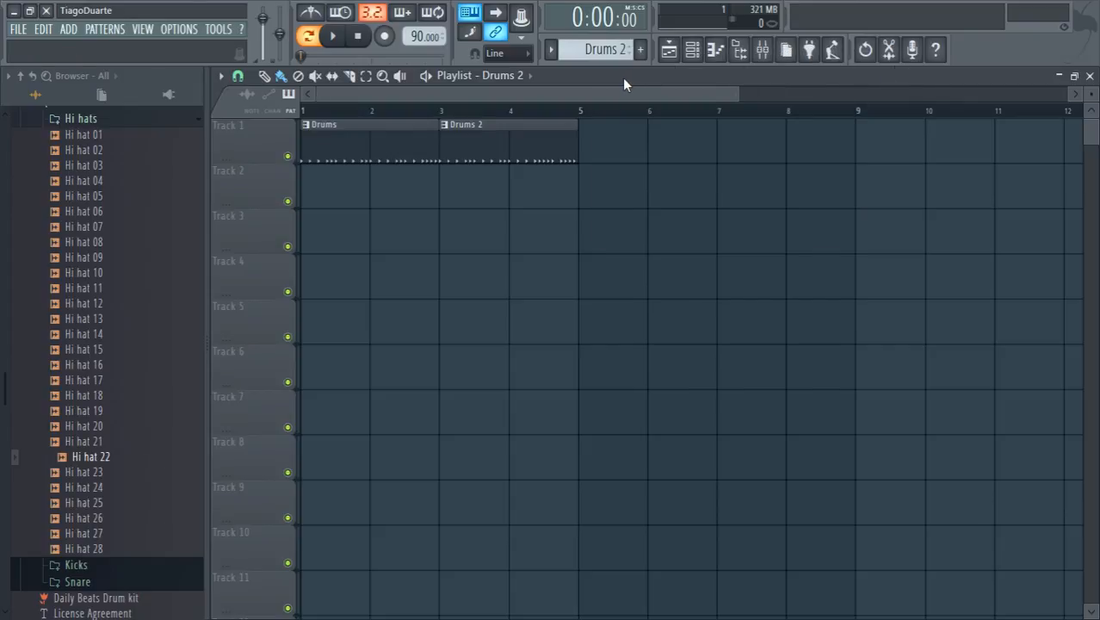
{"action": "key", "text": "F2"}
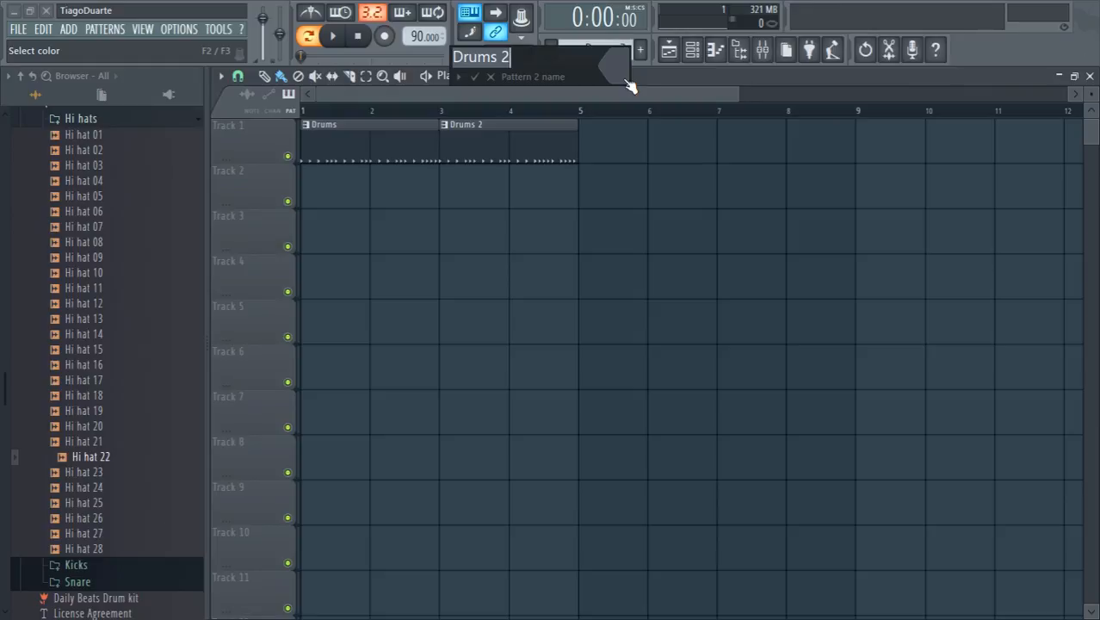
{"action": "left_click", "coordinate": [545, 61]}
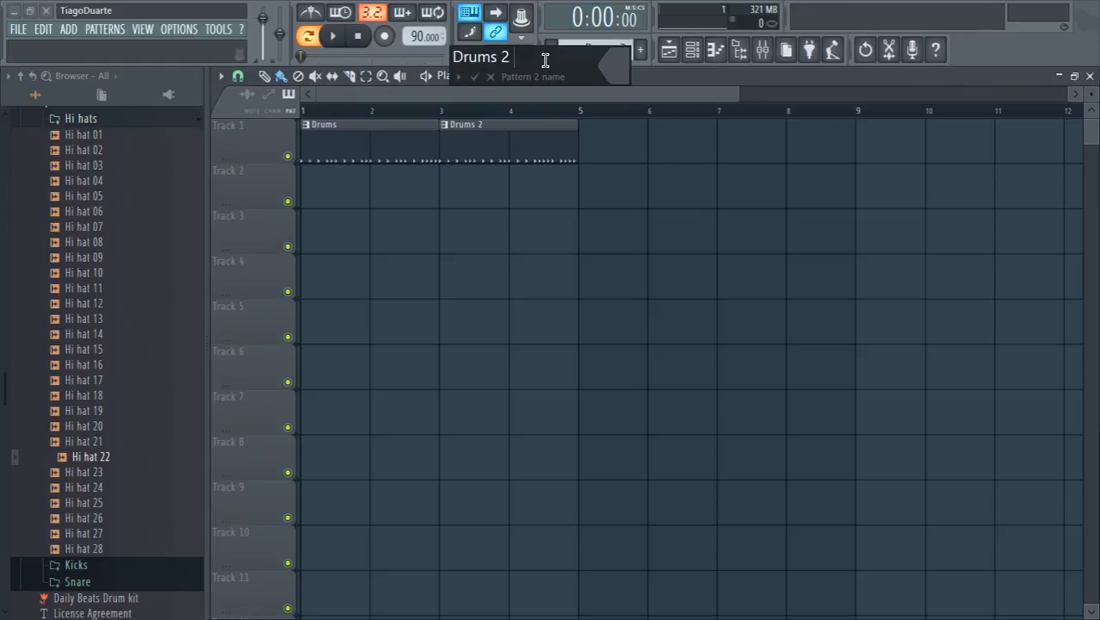
{"action": "key", "text": "BackSpace"}
{"action": "key", "text": "BackSpace"}
{"action": "type", "text": "2"}
{"action": "key", "text": "Return"}
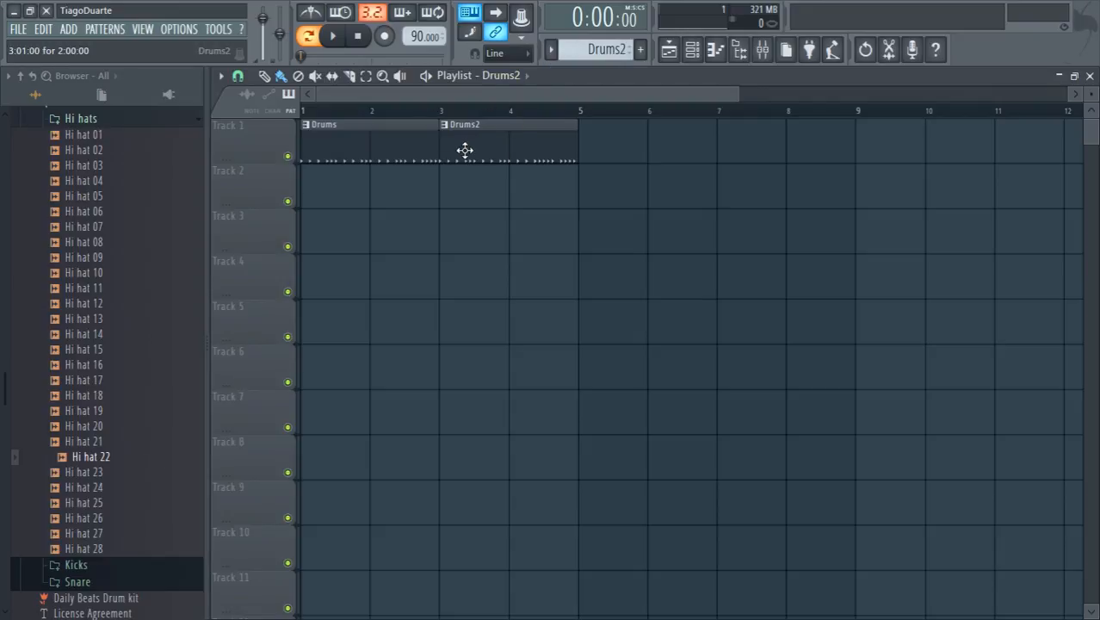
Play only the Drums2 pattern in pattern mode, viewing it in the Channel rack and the Playlist
{"action": "scroll", "coordinate": [611, 49], "scroll_direction": "up", "scroll_amount": 1}
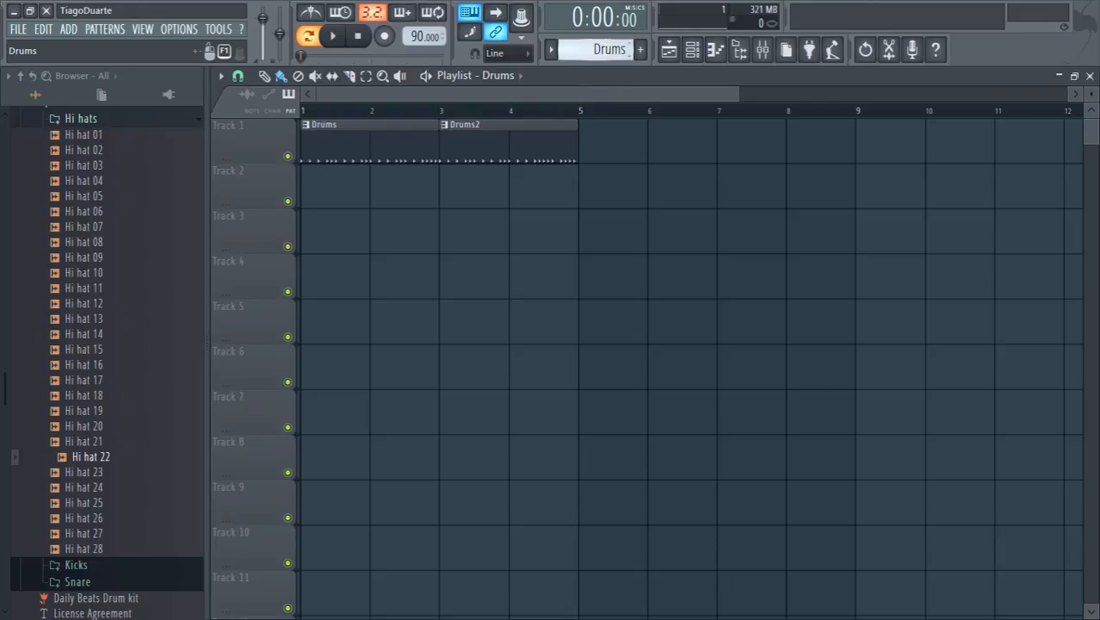
{"action": "scroll", "coordinate": [602, 52], "scroll_direction": "down", "scroll_amount": 1}
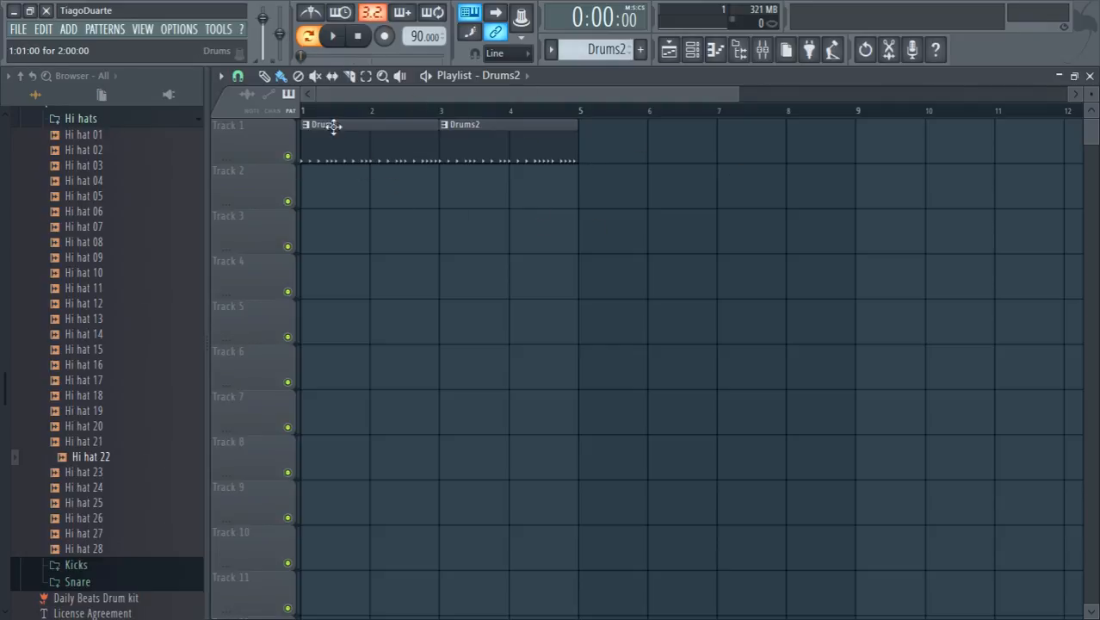
{"action": "left_click", "coordinate": [1089, 76]}
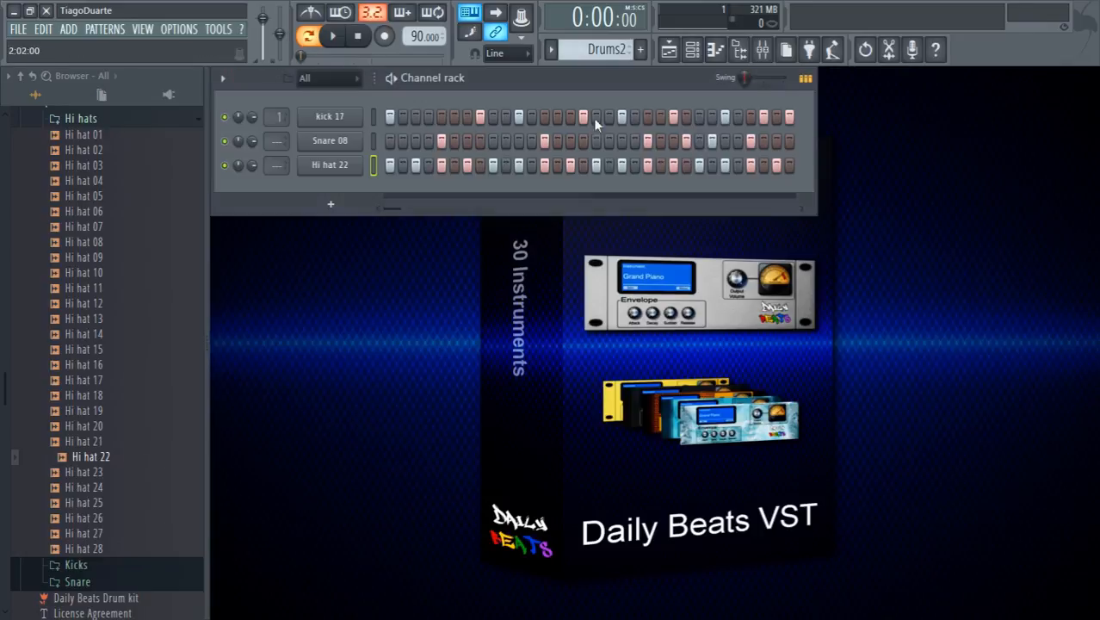
{"action": "left_click", "coordinate": [334, 36]}
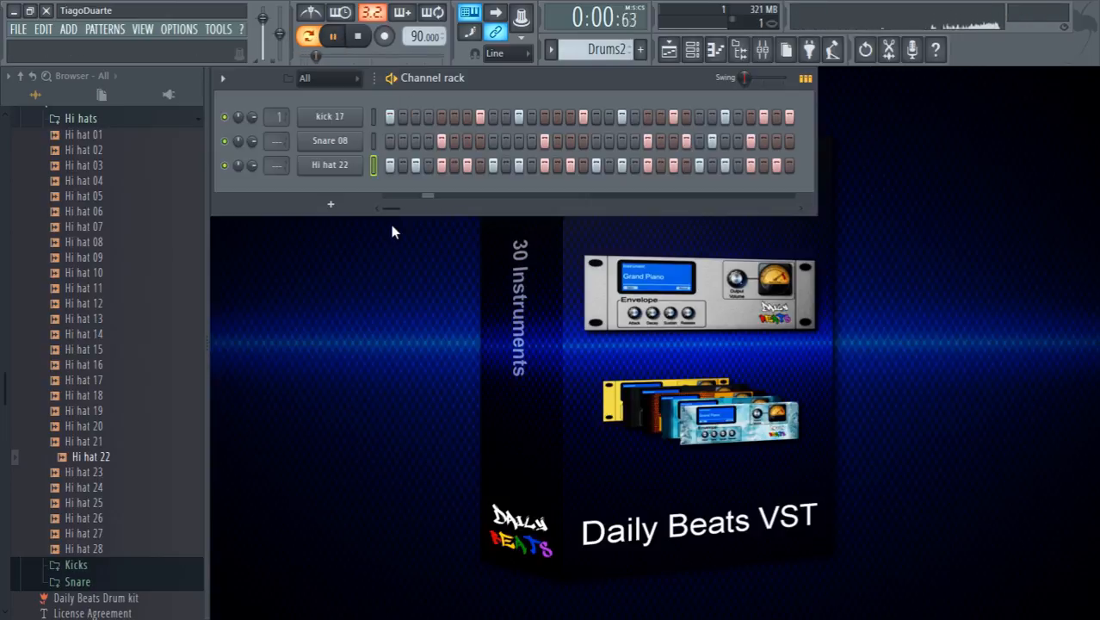
{"action": "left_click", "coordinate": [669, 49]}
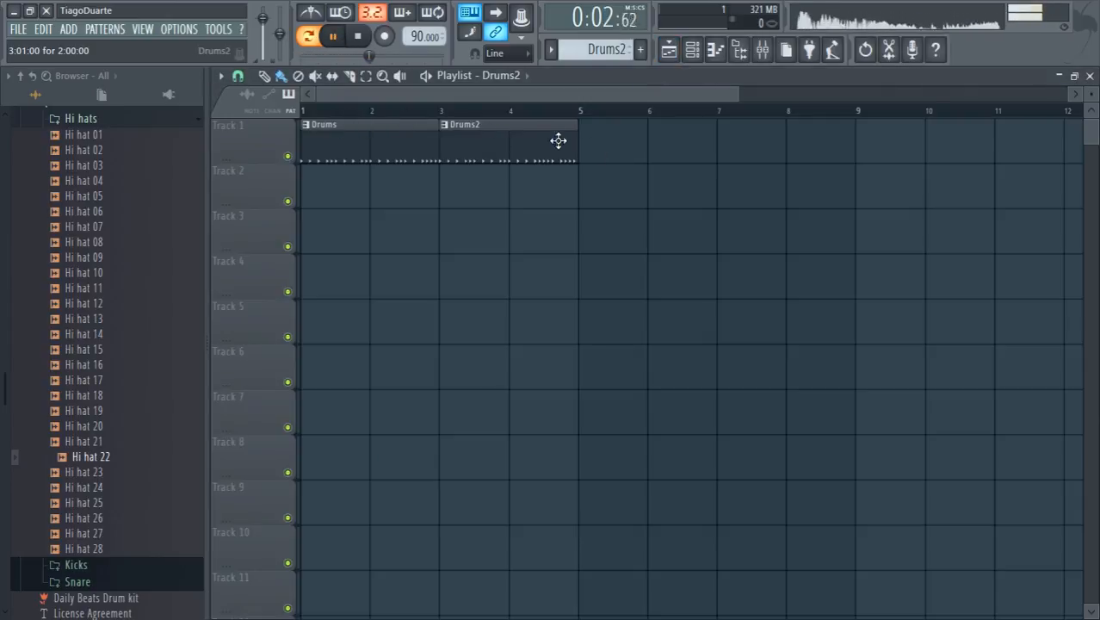
{"action": "left_click", "coordinate": [1090, 76]}
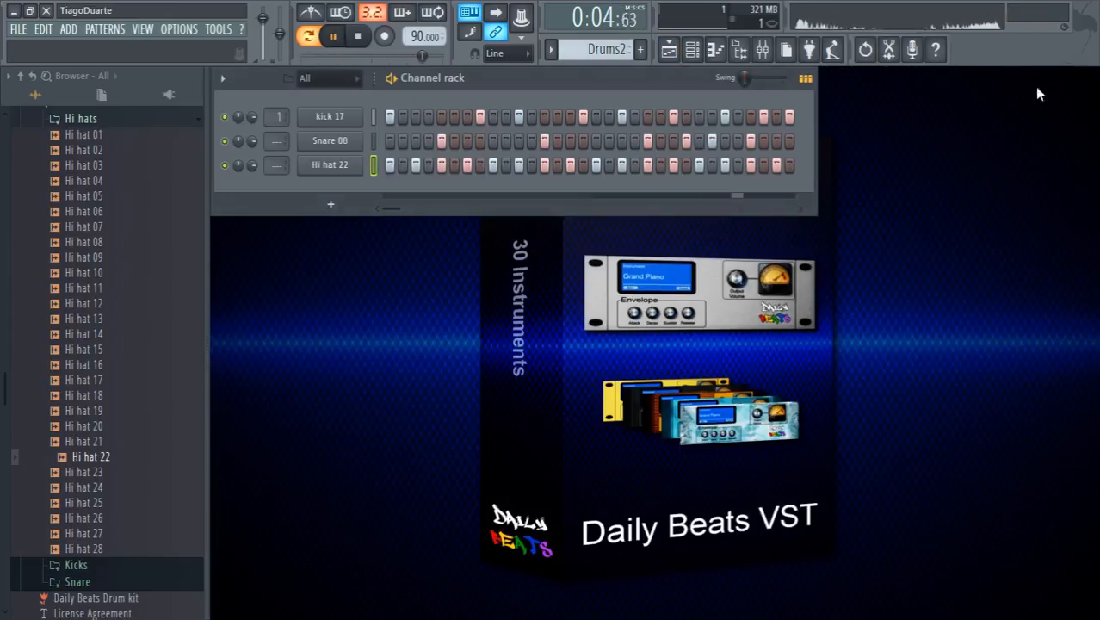
{"action": "key", "text": "space"}
Switch playback to song mode and play the Playlist arrangement
{"action": "left_click", "coordinate": [669, 52]}
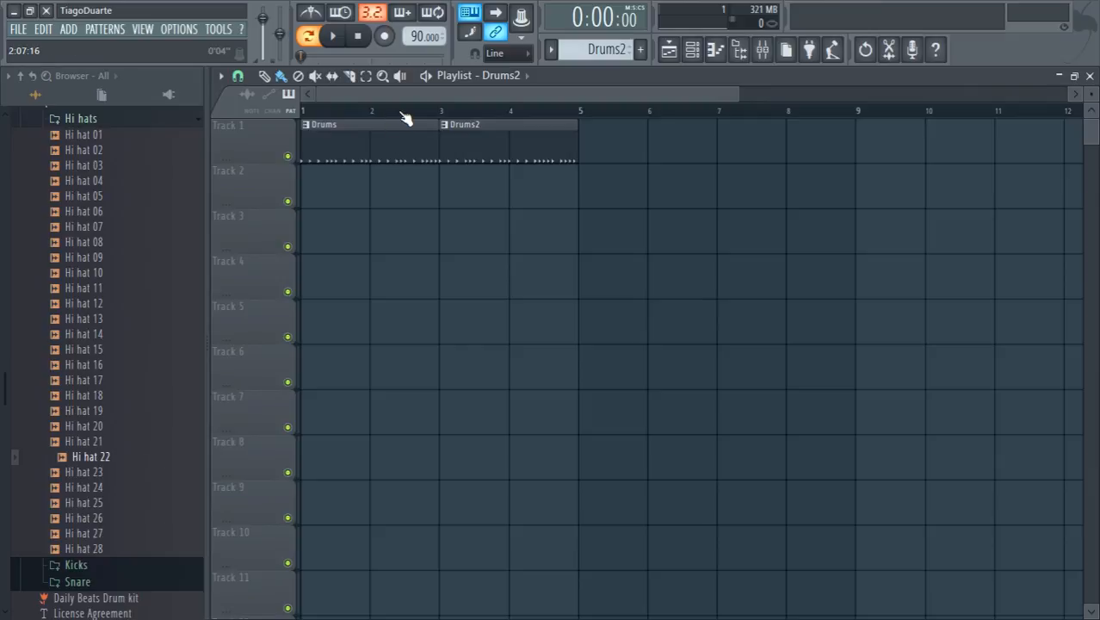
{"action": "left_click", "coordinate": [1089, 76]}
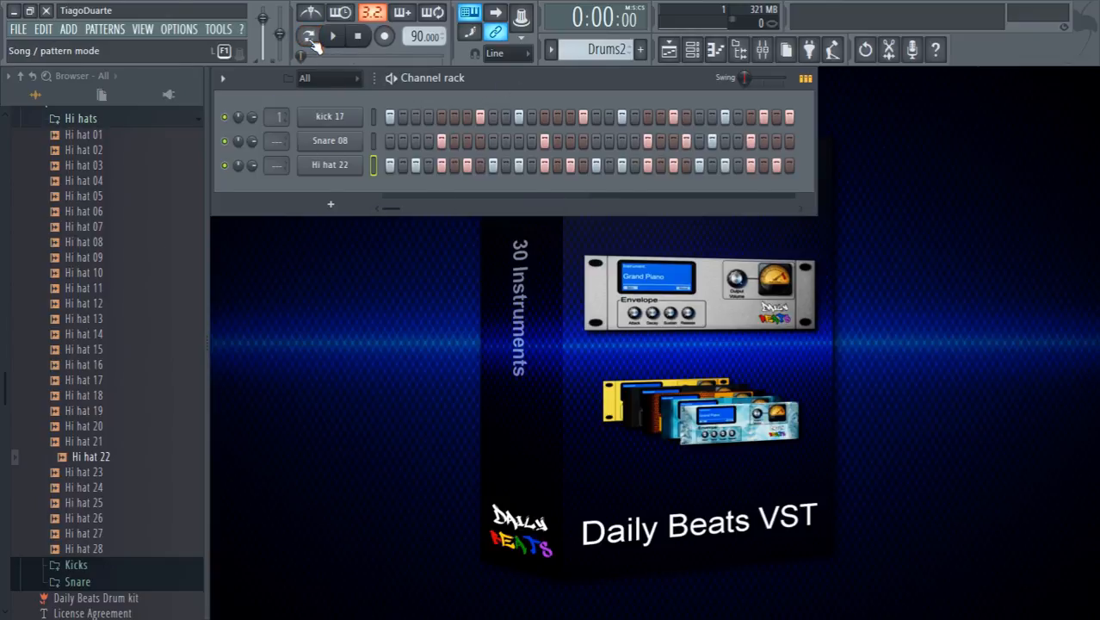
{"action": "left_click", "coordinate": [678, 52]}
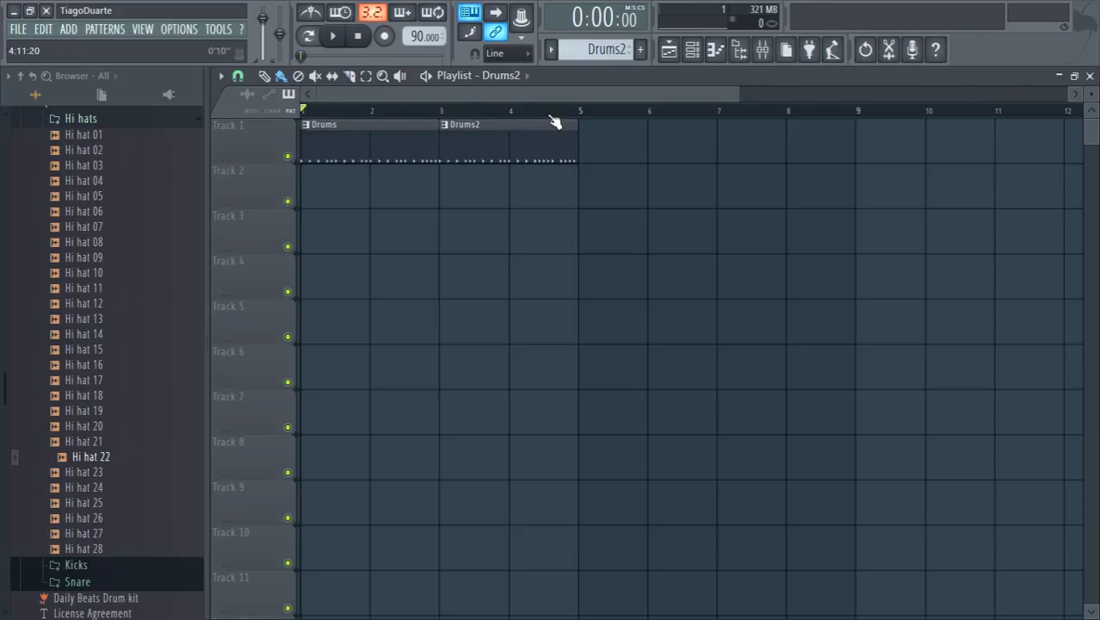
{"action": "left_click", "coordinate": [332, 36]}
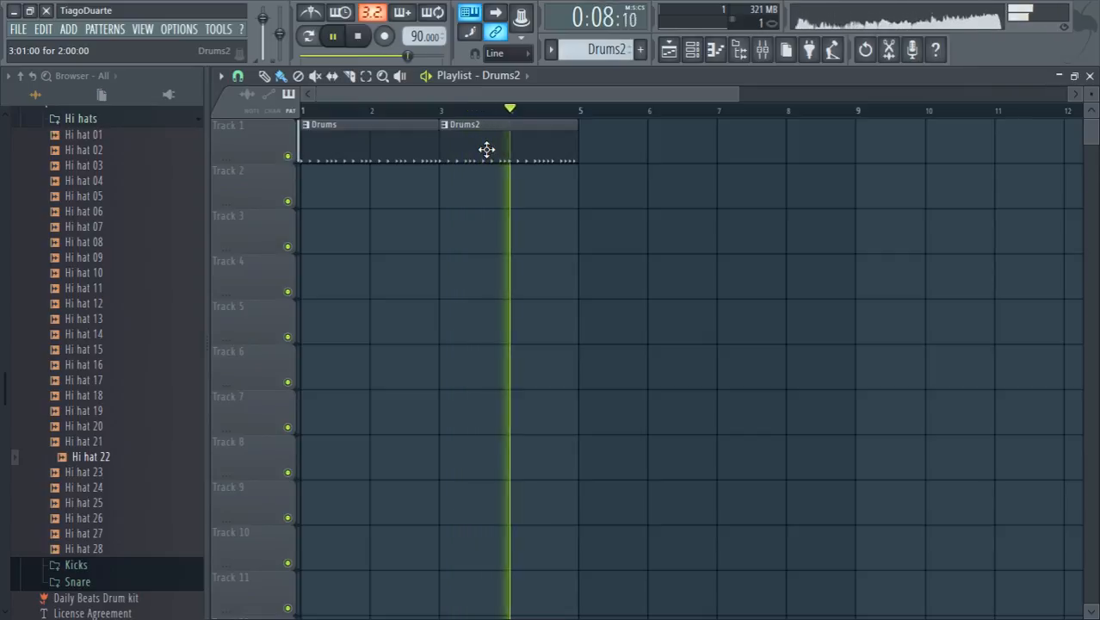
Move the Drums2 clip down to Track 2 and shift it to start at bar 5, stopping playback
{"action": "left_click_drag", "start_coordinate": [486, 150], "coordinate": [494, 174]}
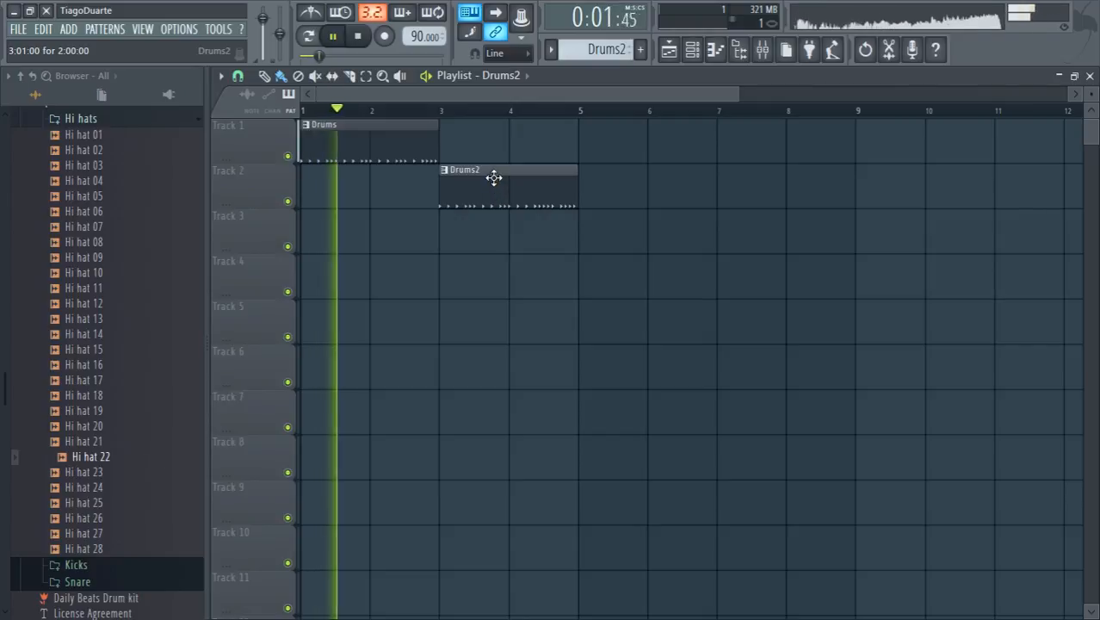
{"action": "mouse_move", "coordinate": [483, 199]}
{"action": "left_mouse_down"}
{"action": "mouse_move", "coordinate": [506, 331]}
{"action": "mouse_move", "coordinate": [493, 177]}
{"action": "mouse_move", "coordinate": [509, 429]}
{"action": "mouse_move", "coordinate": [496, 184]}
{"action": "left_mouse_up"}
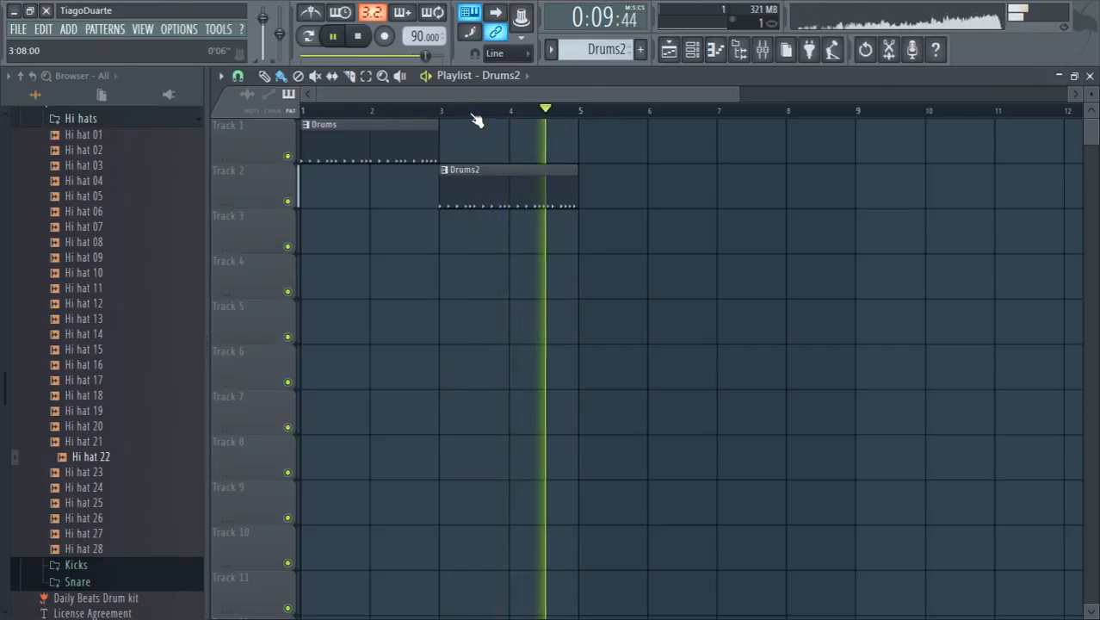
{"action": "left_click_drag", "start_coordinate": [498, 189], "coordinate": [646, 196]}
{"action": "key", "text": "space"}
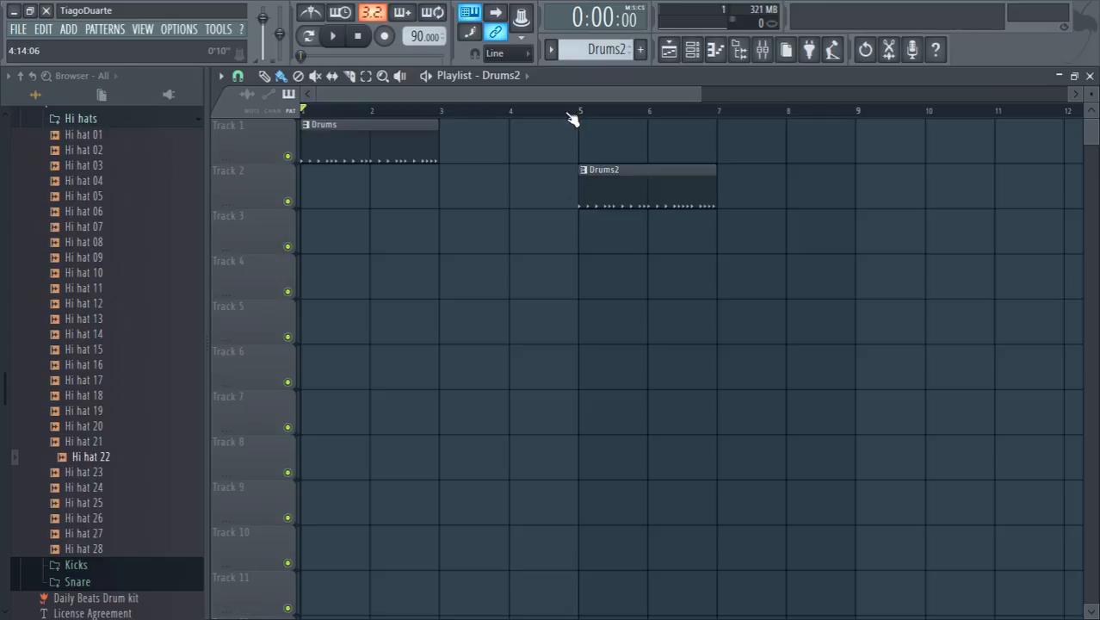
Move the Drums2 clip back to bar 3, play the arrangement, and return the clip to Track 1
{"action": "left_click_drag", "start_coordinate": [619, 185], "coordinate": [492, 174]}
{"action": "key", "text": "space"}
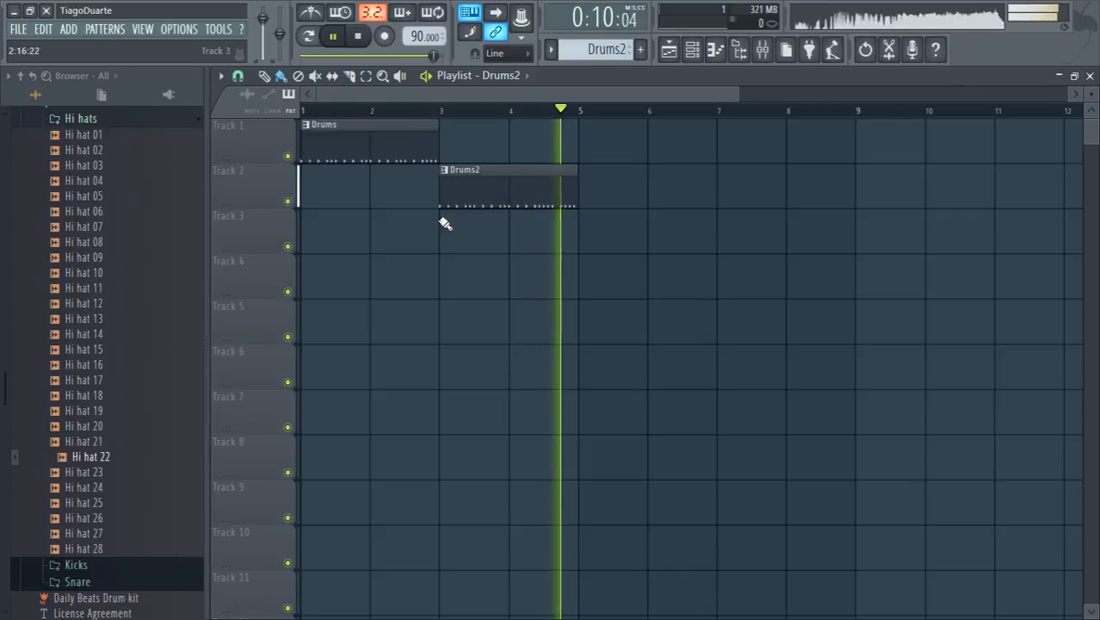
{"action": "key", "text": "space"}
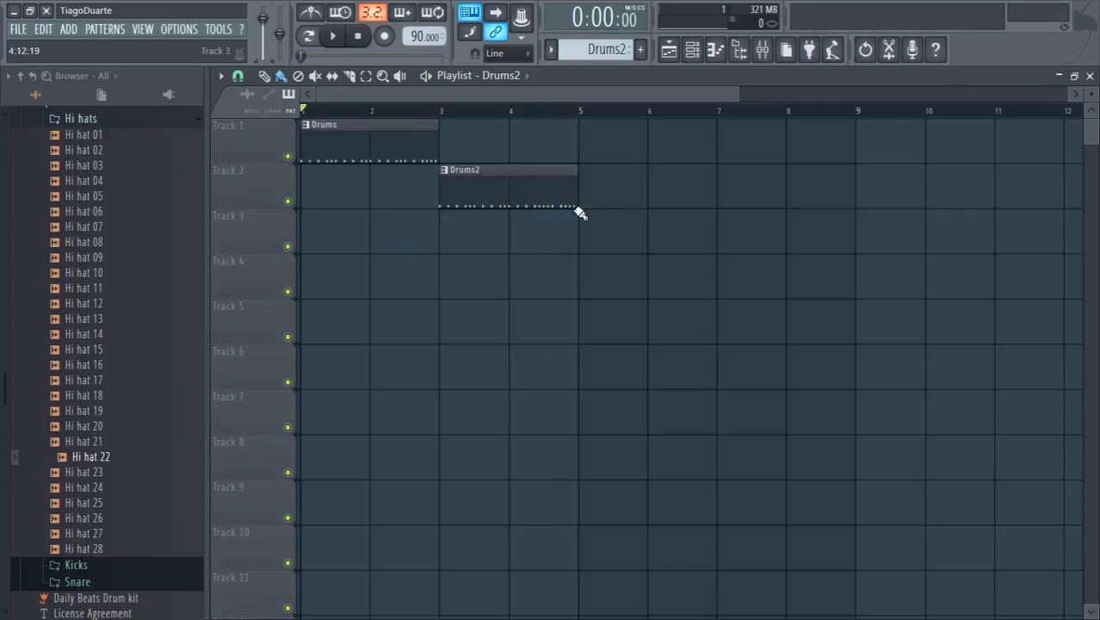
{"action": "left_click_drag", "start_coordinate": [510, 191], "coordinate": [513, 133]}
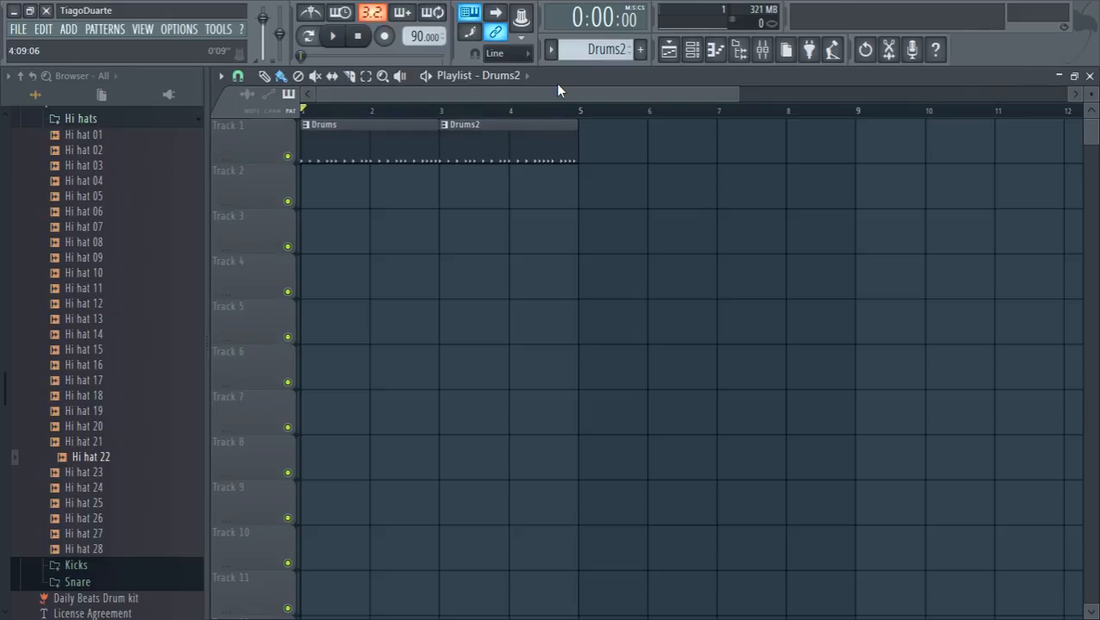
Choose the Drums pattern and place its clips on Track 1 at bars 5, 9, 13 and 17
{"action": "scroll", "coordinate": [593, 51], "scroll_direction": "up", "scroll_amount": 1}
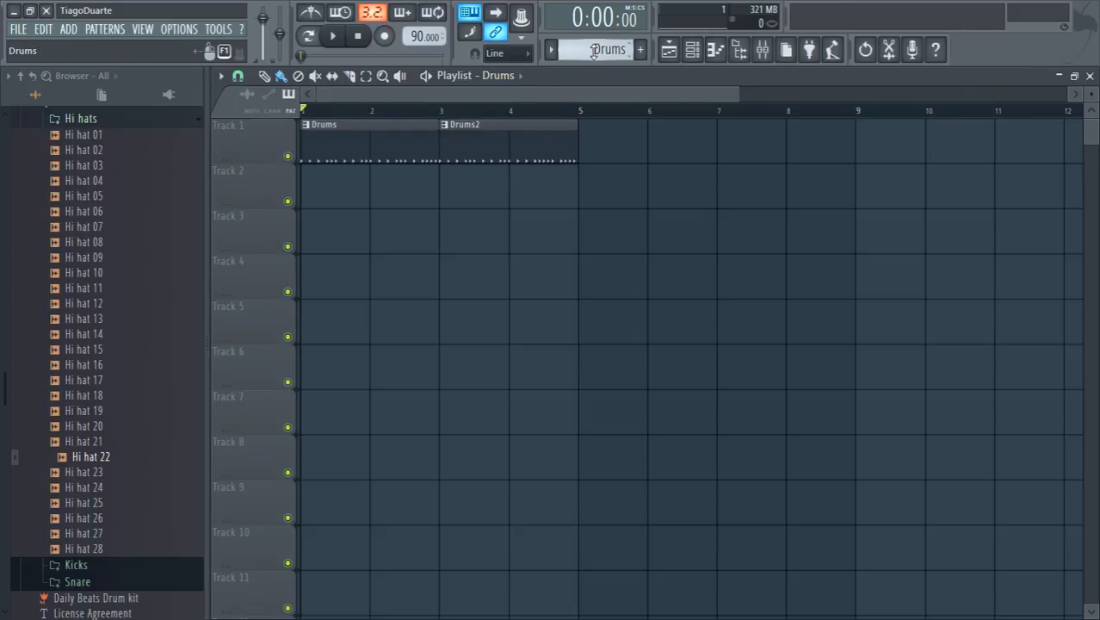
{"action": "scroll", "coordinate": [392, 156], "scroll_direction": "down", "scroll_amount": 2}
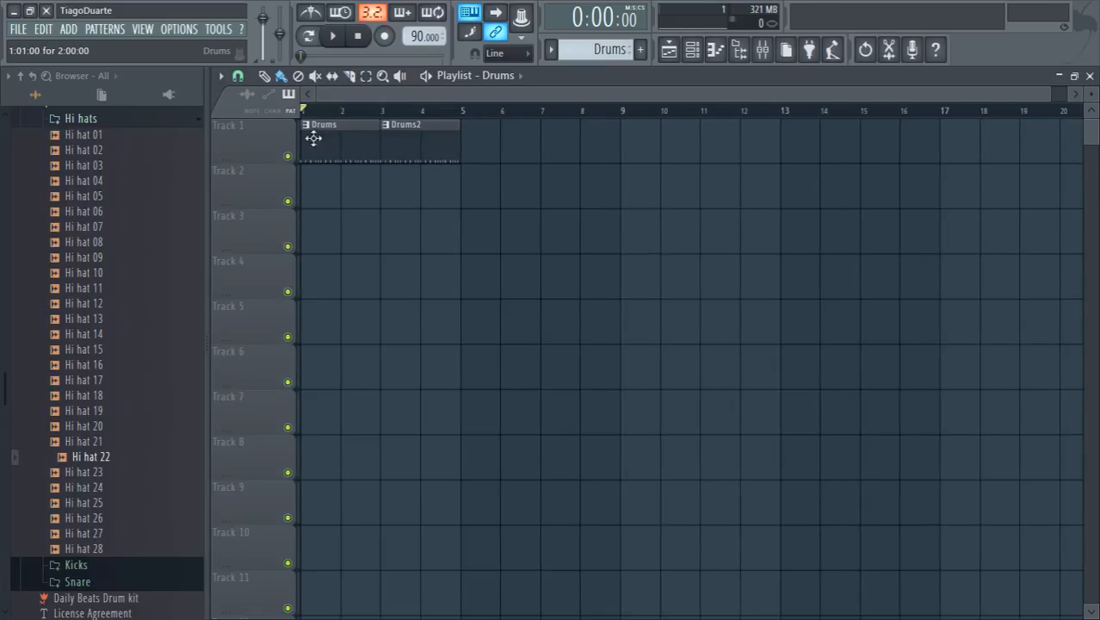
{"action": "left_click", "coordinate": [479, 143]}
{"action": "left_click", "coordinate": [626, 153]}
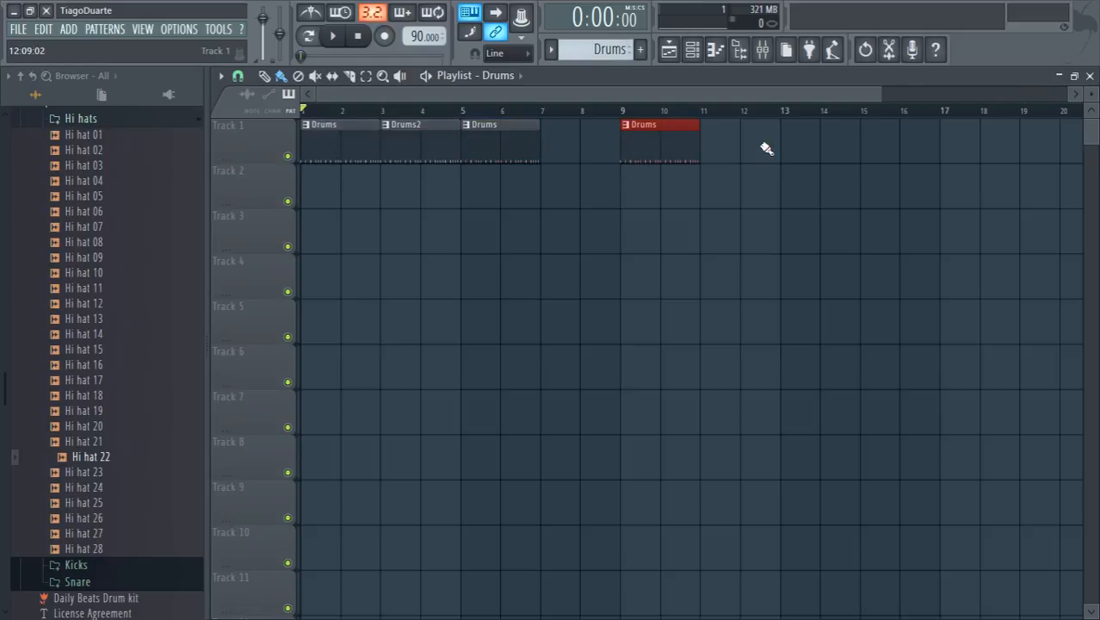
{"action": "left_click", "coordinate": [802, 151]}
{"action": "left_click", "coordinate": [945, 153]}
{"action": "scroll", "coordinate": [766, 253], "scroll_direction": "right", "scroll_amount": 3}
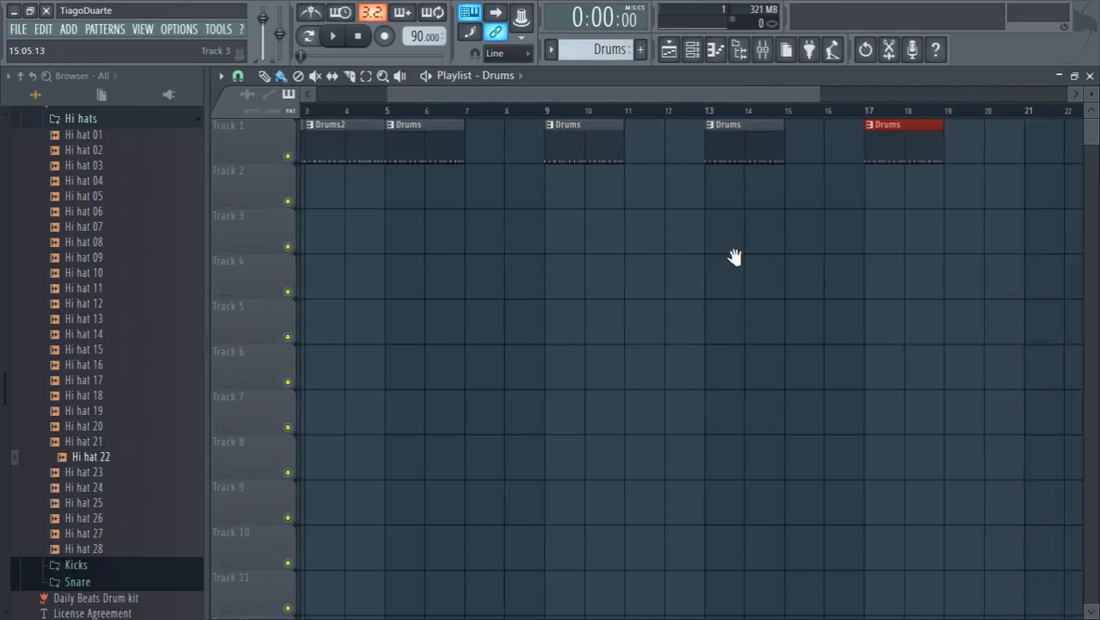
{"action": "scroll", "coordinate": [851, 255], "scroll_direction": "left", "scroll_amount": 3}
{"action": "scroll", "coordinate": [777, 210], "scroll_direction": "down", "scroll_amount": 2}
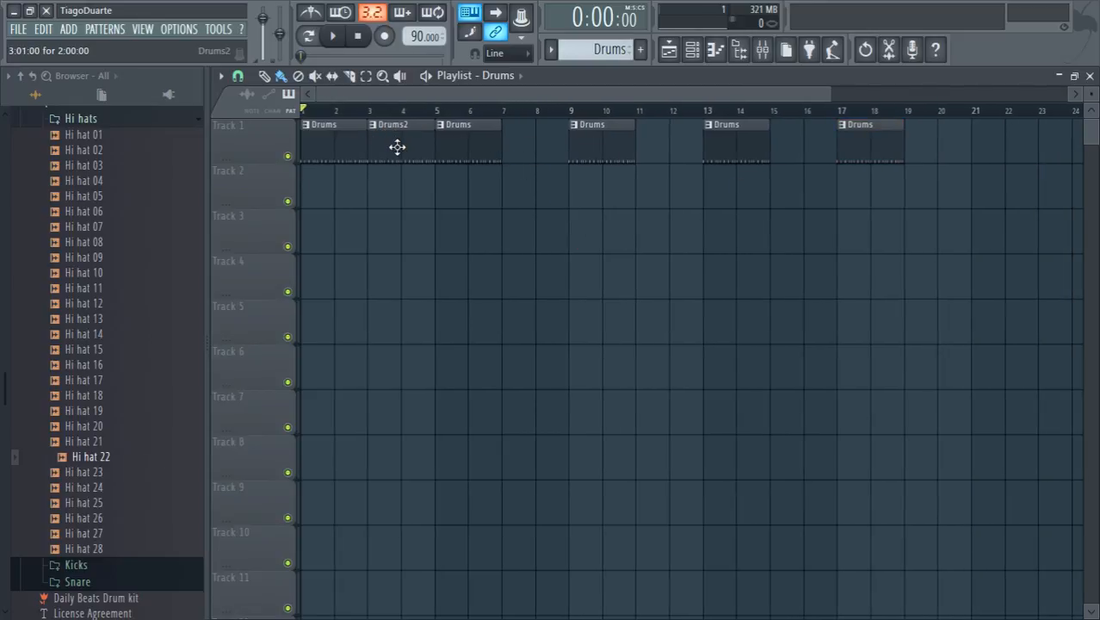
Switch the clip source to Drums2 and fill the Track 1 gaps at bars 7, 11, 15 and 19
{"action": "left_click", "coordinate": [505, 77]}
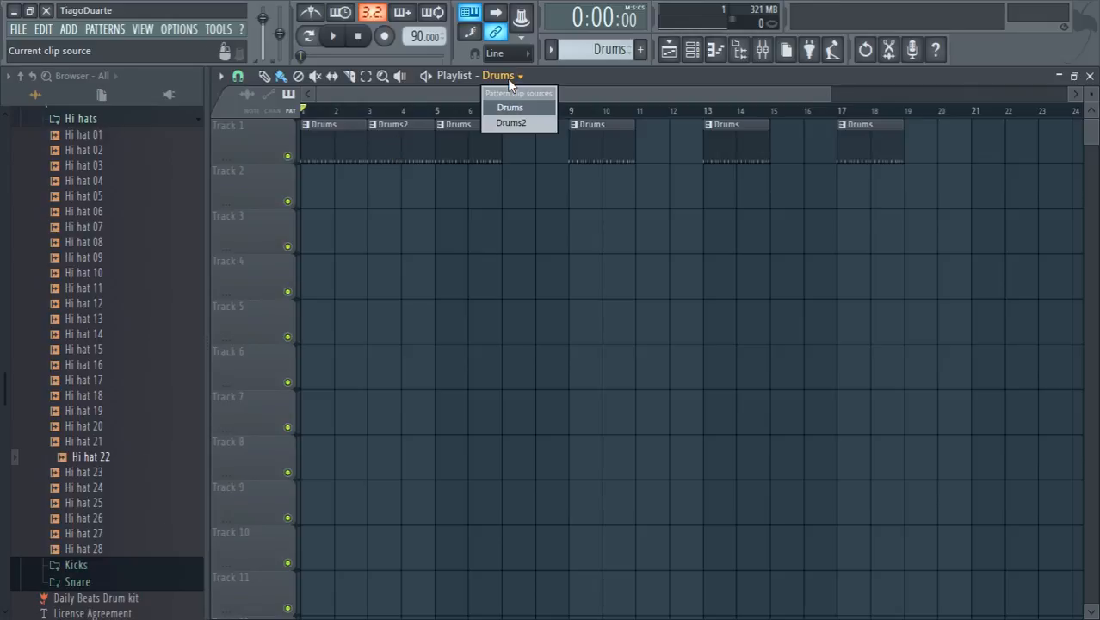
{"action": "left_click", "coordinate": [509, 123]}
{"action": "left_click", "coordinate": [516, 147]}
{"action": "left_click", "coordinate": [654, 143]}
{"action": "left_click", "coordinate": [796, 148]}
{"action": "left_click", "coordinate": [923, 145]}
Select all the Drums and Drums2 clips on Track 1 and clear the selection
{"action": "left_click_drag", "start_coordinate": [1002, 228], "coordinate": [321, 134], "text": "ctrl"}
{"action": "left_click", "coordinate": [480, 265], "text": "ctrl"}
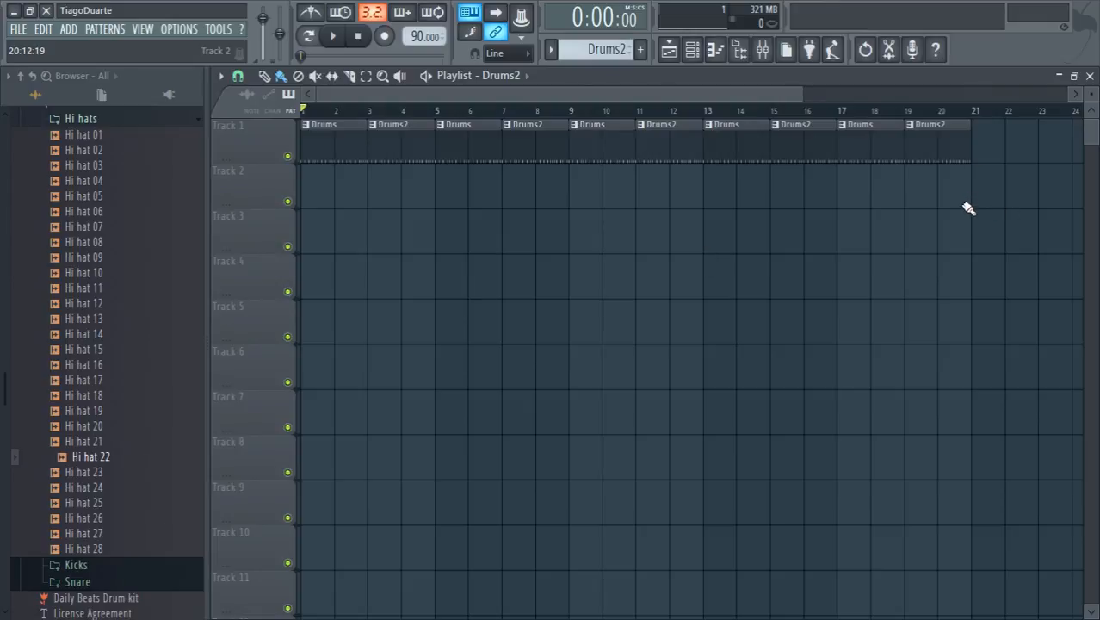
{"action": "left_click_drag", "start_coordinate": [967, 213], "coordinate": [301, 158]}
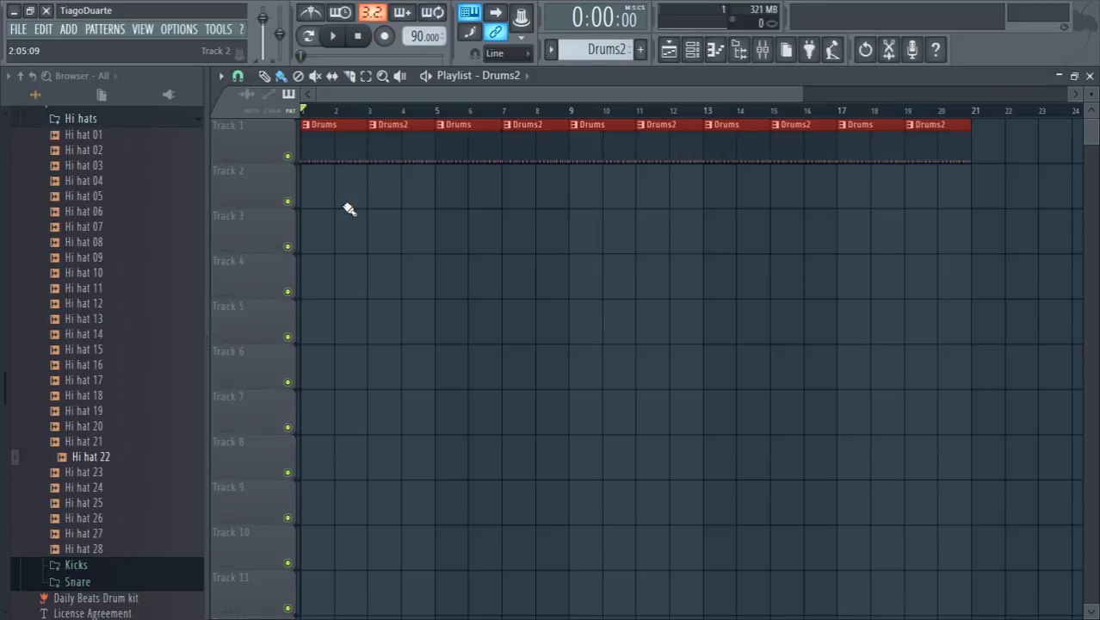
{"action": "left_click", "coordinate": [626, 214], "text": "ctrl"}
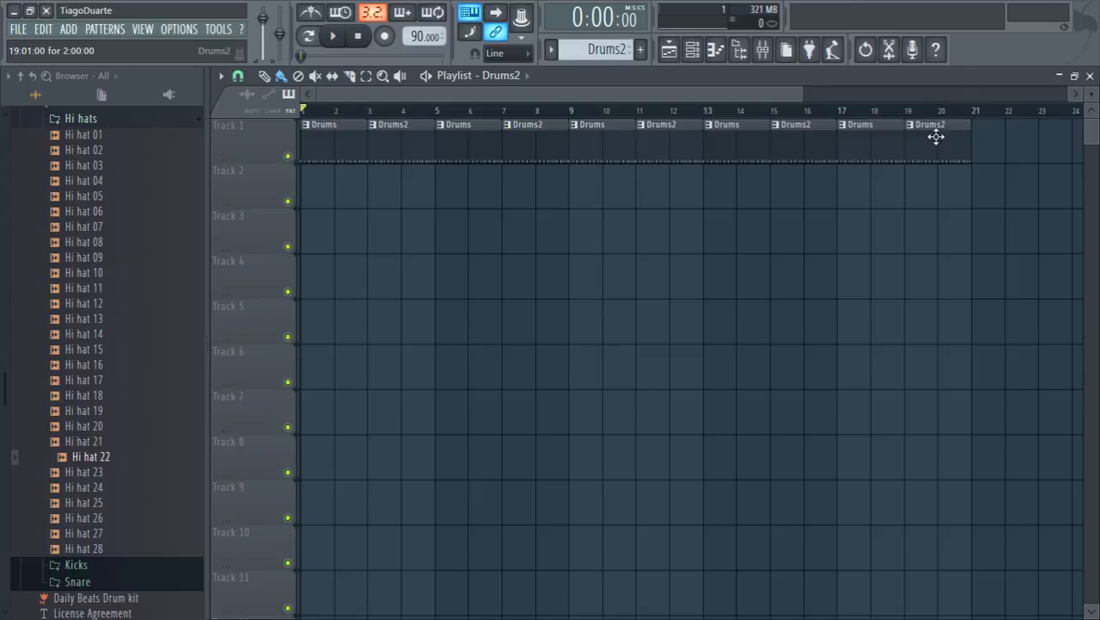
Delete the Track 1 clips from bar 5 onward and duplicate the first Drums and Drums2 pair repeatedly up to bar 17
{"action": "mouse_move", "coordinate": [940, 151]}
{"action": "left_mouse_down"}
{"action": "mouse_move", "coordinate": [491, 158]}
{"action": "mouse_move", "coordinate": [302, 140]}
{"action": "left_mouse_up"}
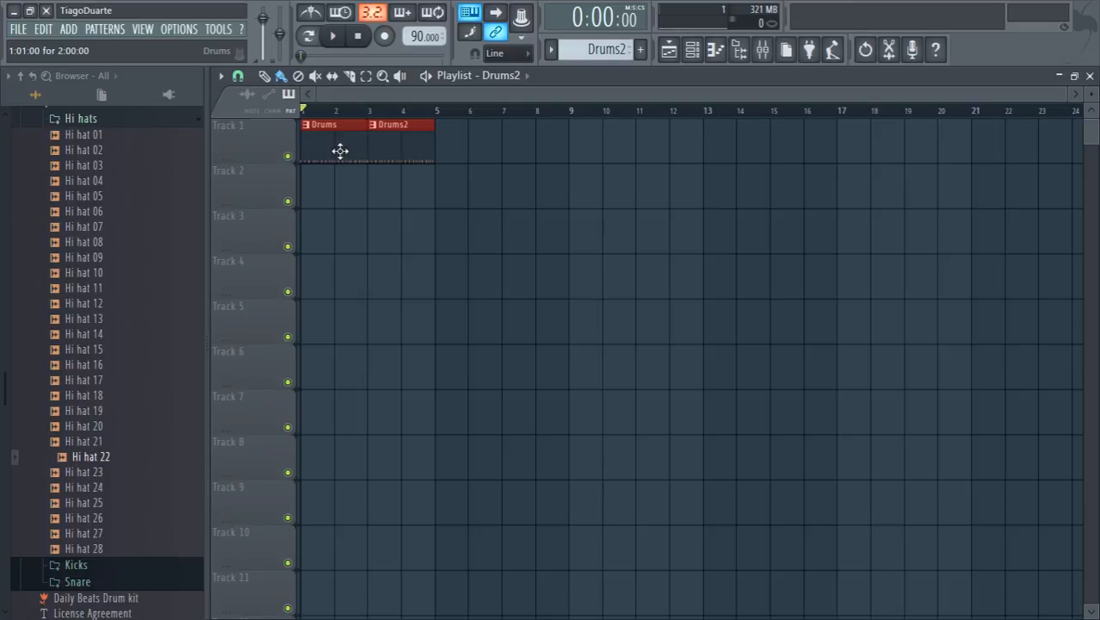
{"action": "left_click_drag", "start_coordinate": [330, 143], "coordinate": [478, 143]}
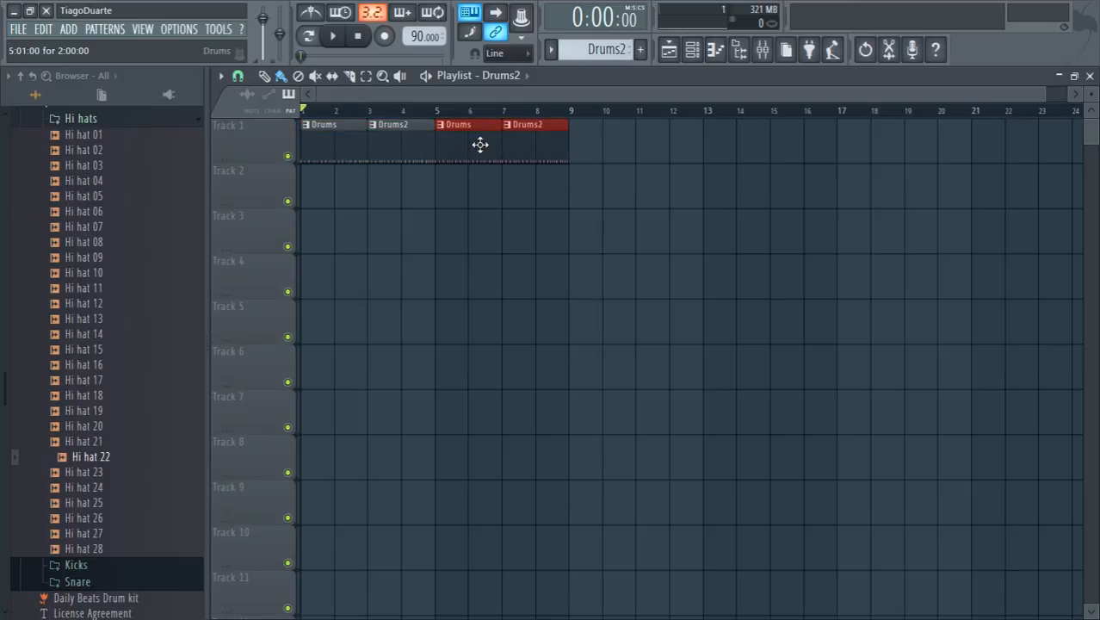
{"action": "left_click_drag", "start_coordinate": [473, 142], "coordinate": [863, 148]}
{"action": "left_click", "coordinate": [840, 240], "text": "ctrl"}
{"action": "right_click", "coordinate": [854, 152]}
{"action": "right_click", "coordinate": [921, 157]}
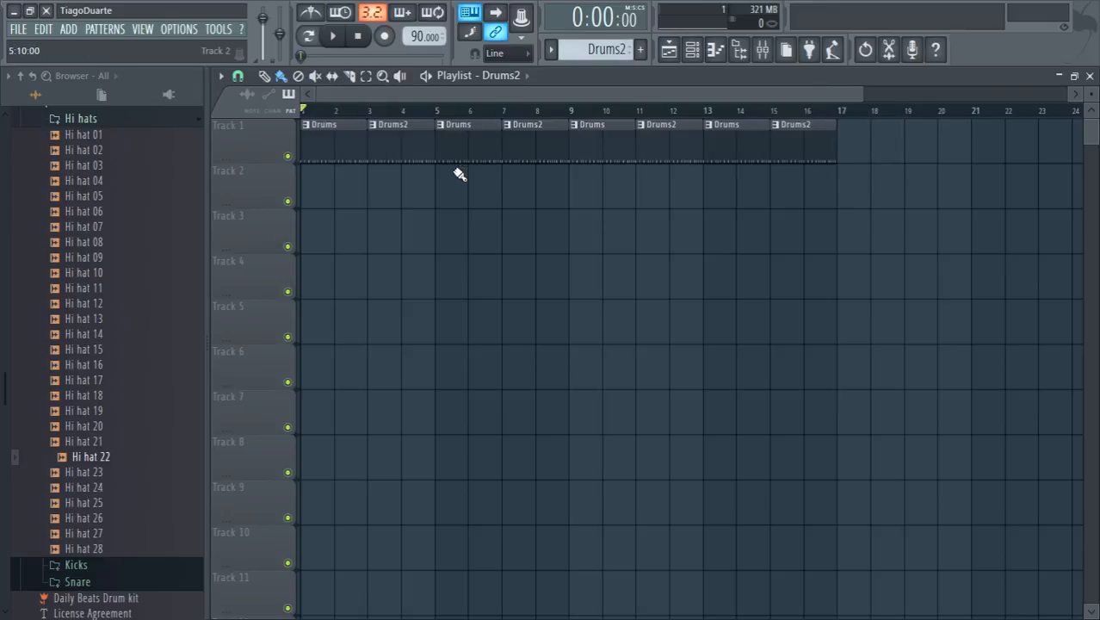
Select all eight clips on Track 1, duplicate them from bar 17 up to bar 33, and clear the selection
{"action": "left_click_drag", "start_coordinate": [889, 251], "coordinate": [325, 120]}
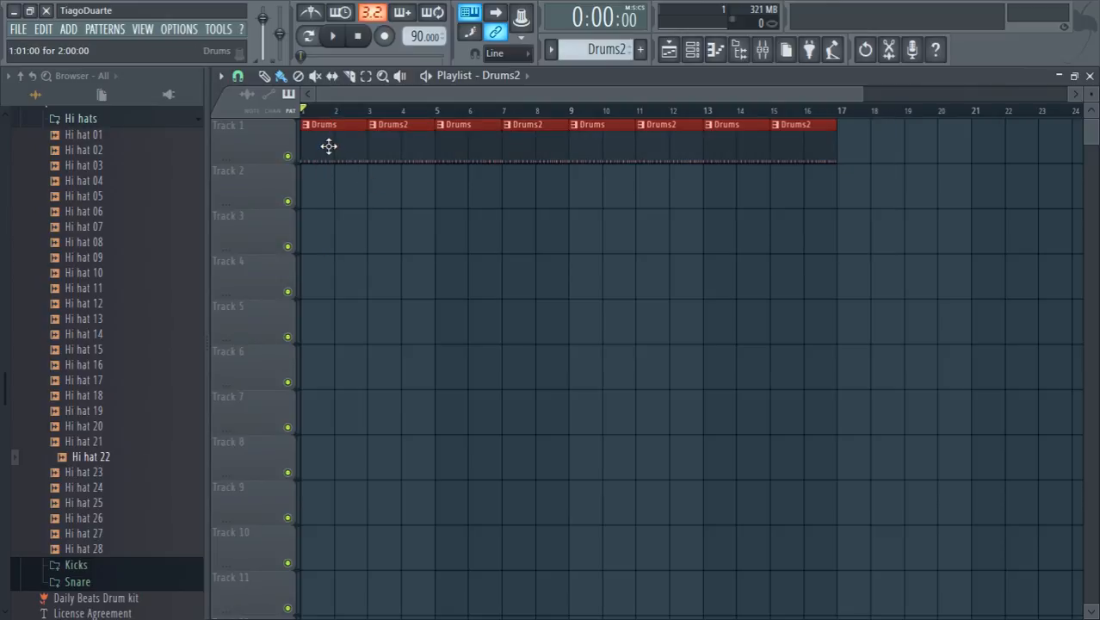
{"action": "left_click_drag", "start_coordinate": [330, 144], "coordinate": [865, 162]}
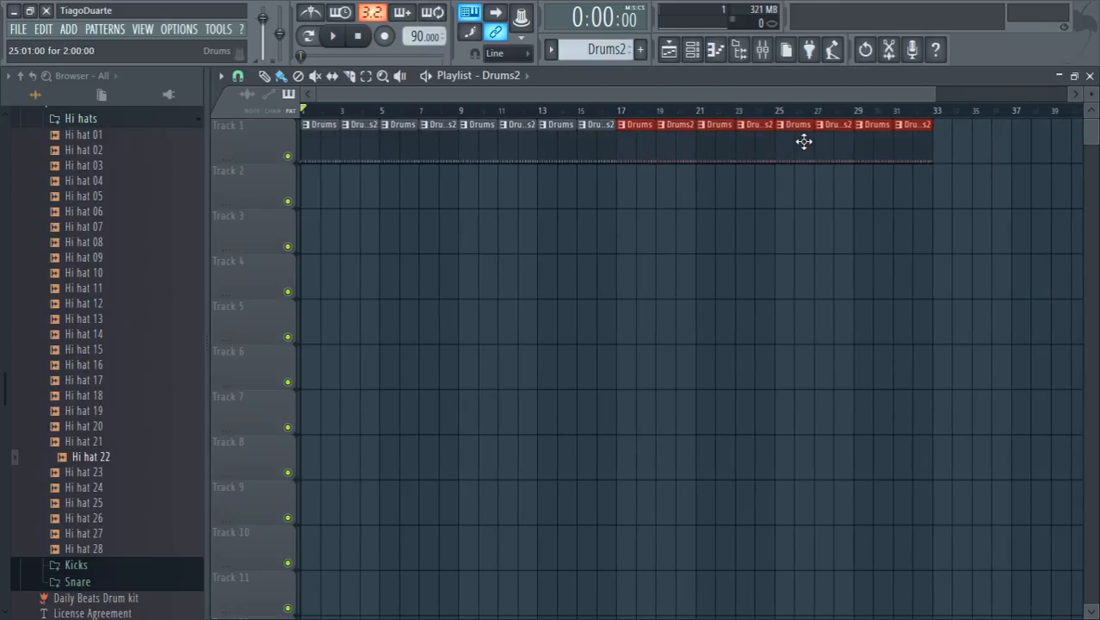
{"action": "left_click", "coordinate": [663, 239]}
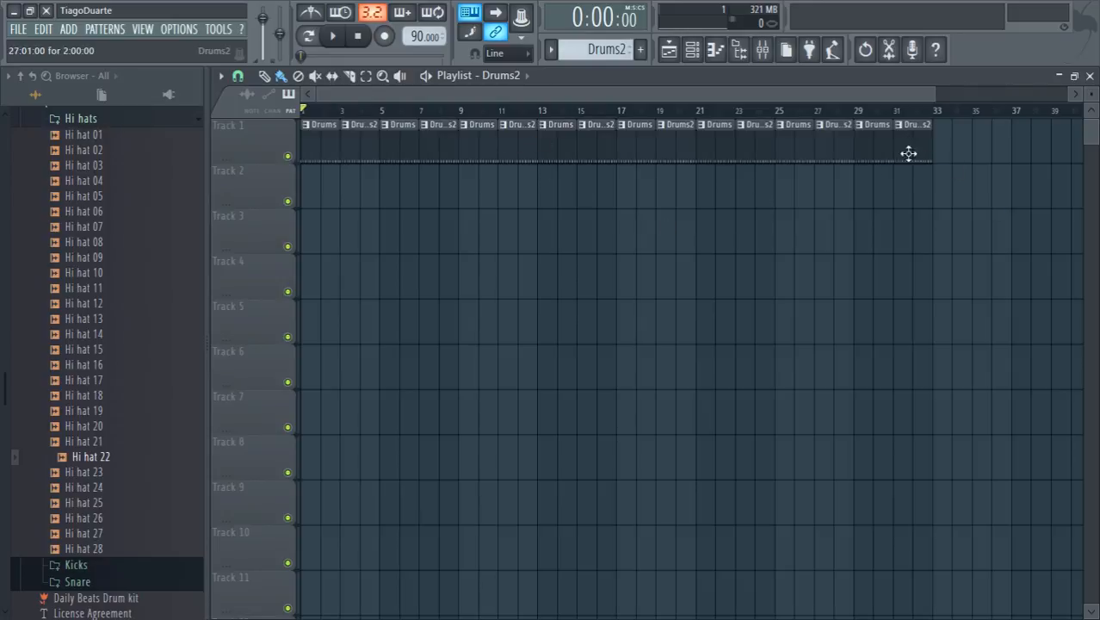
Stack extra Drums2 clips at bar 31 on Tracks 2 and 3, and delete them again
{"action": "scroll", "coordinate": [937, 178], "scroll_direction": "up", "scroll_amount": 6}
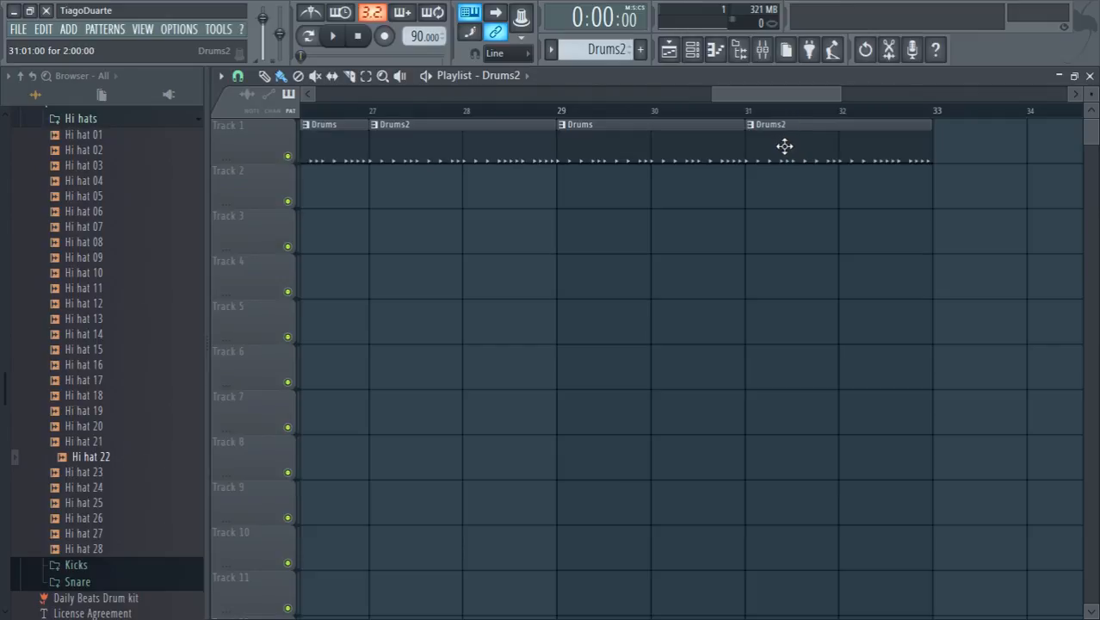
{"action": "left_click", "coordinate": [803, 193]}
{"action": "left_click_drag", "start_coordinate": [809, 310], "coordinate": [801, 207]}
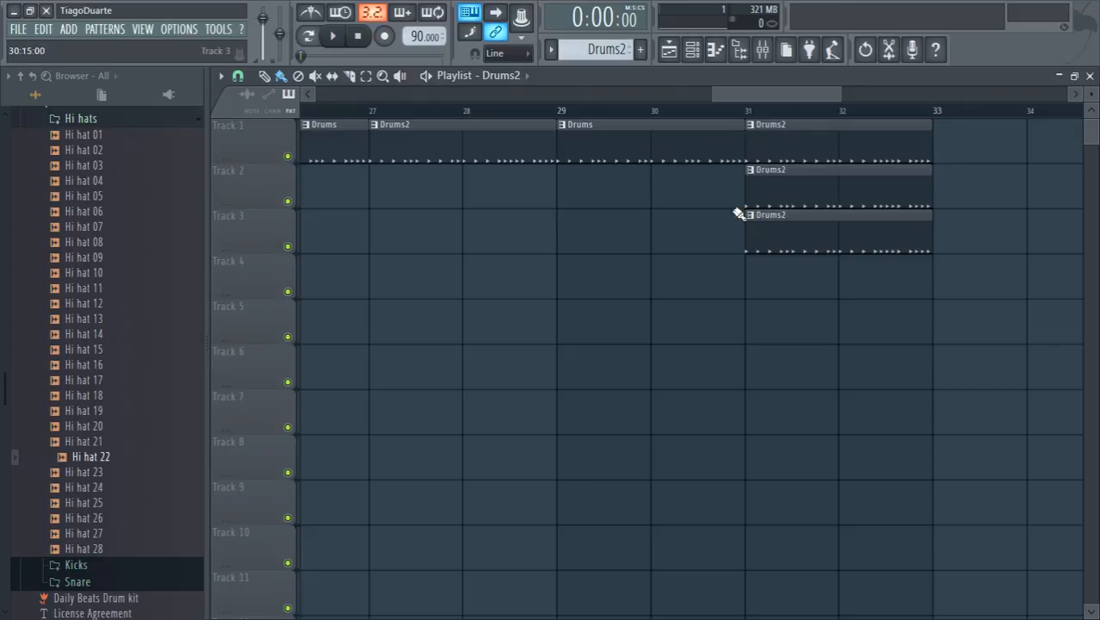
{"action": "right_click", "coordinate": [829, 189]}
{"action": "right_click", "coordinate": [822, 219]}
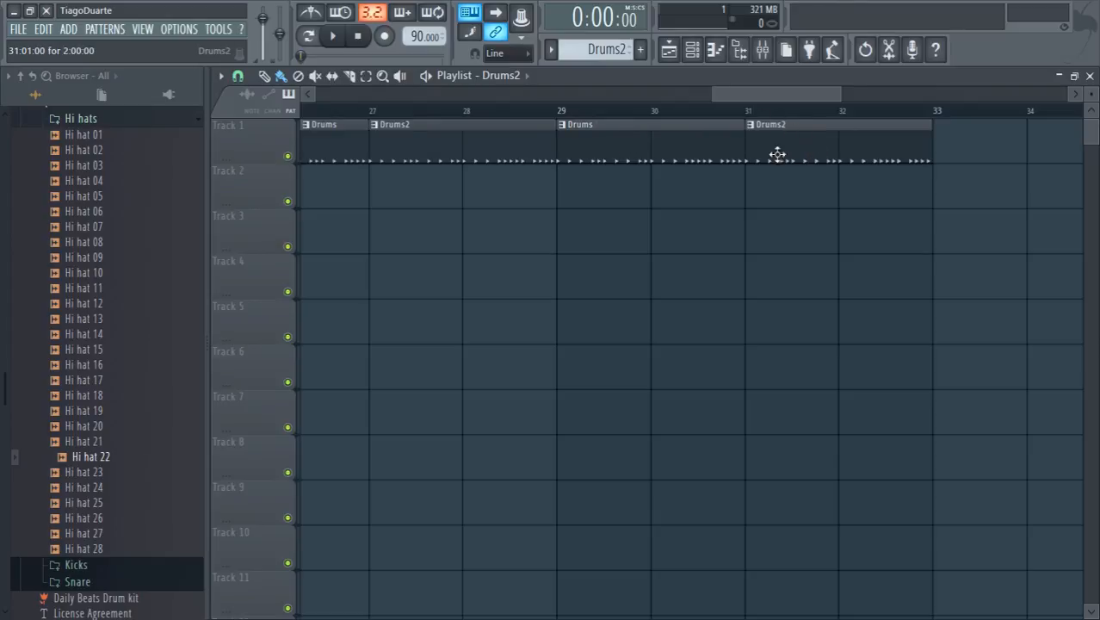
Replace the Drums clip at bar 29 with Drums2 and play the arrangement from bar 29
{"action": "left_click_drag", "start_coordinate": [584, 136], "coordinate": [624, 121]}
{"action": "left_click_drag", "start_coordinate": [632, 202], "coordinate": [626, 136]}
{"action": "left_click", "coordinate": [559, 110]}
{"action": "key", "text": "space"}
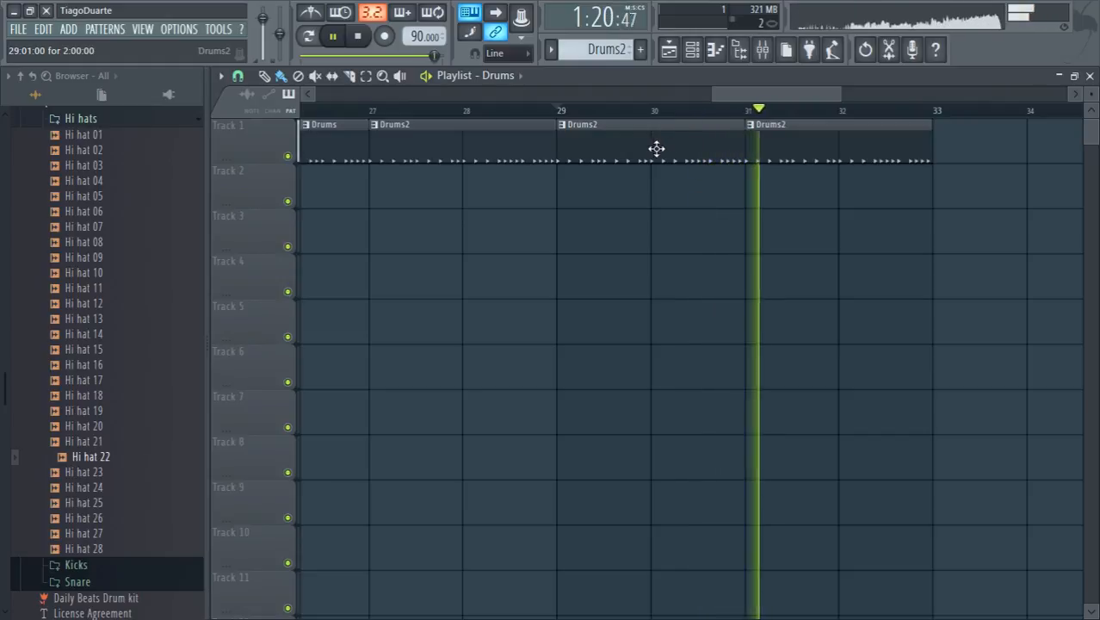
{"action": "key", "text": "space"}
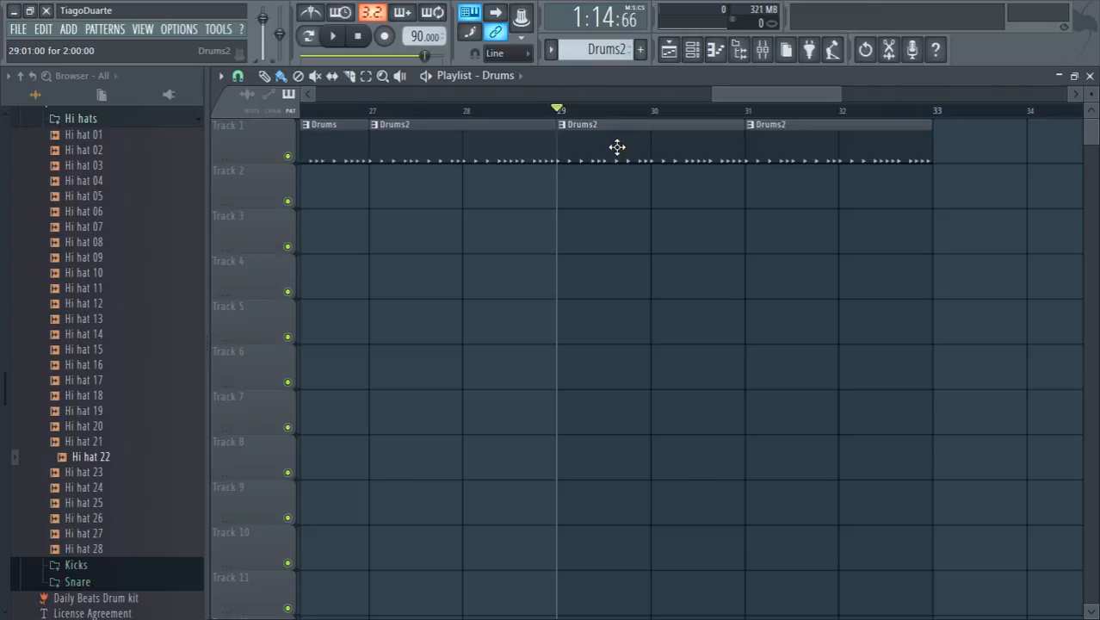
Put the Drums clip back at bar 29 of Track 1 in place of the Drums2 clip
{"action": "left_click_drag", "start_coordinate": [617, 147], "coordinate": [617, 227]}
{"action": "right_click", "coordinate": [639, 198]}
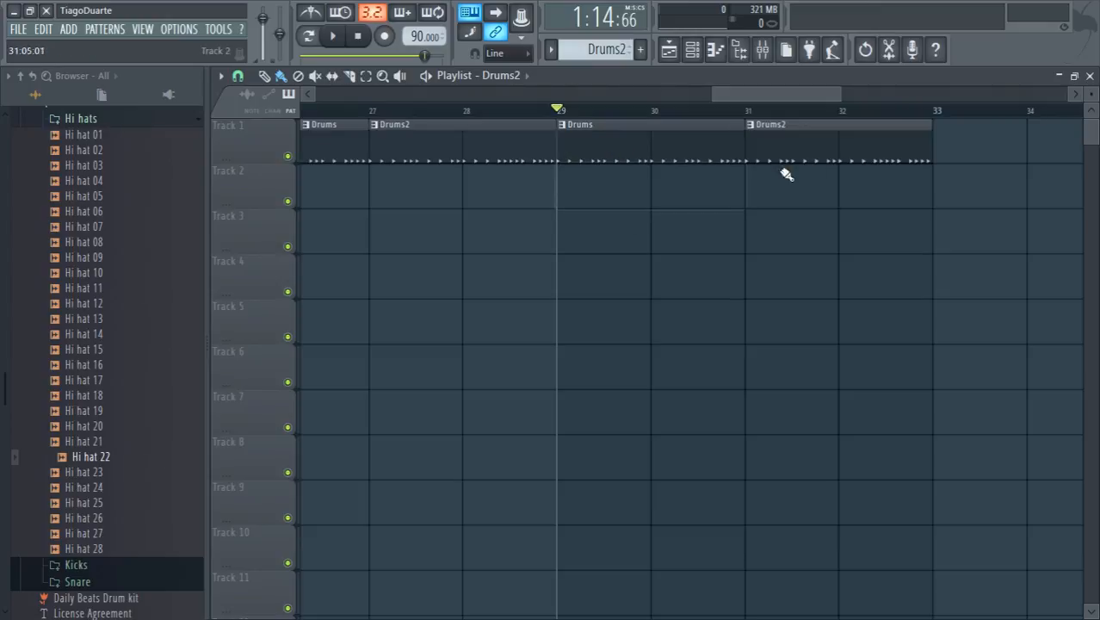
{"action": "left_click_drag", "start_coordinate": [802, 151], "coordinate": [781, 124]}
{"action": "mouse_move", "coordinate": [677, 129]}
{"action": "left_mouse_down"}
{"action": "mouse_move", "coordinate": [677, 207]}
{"action": "mouse_move", "coordinate": [682, 123]}
{"action": "left_mouse_up"}
{"action": "right_click", "coordinate": [688, 239], "text": "ctrl"}
{"action": "scroll", "coordinate": [1002, 213], "scroll_direction": "up", "scroll_amount": 3}
{"action": "scroll", "coordinate": [992, 221], "scroll_direction": "down", "scroll_amount": 3}
{"action": "scroll", "coordinate": [988, 220], "scroll_direction": "down", "scroll_amount": 1}
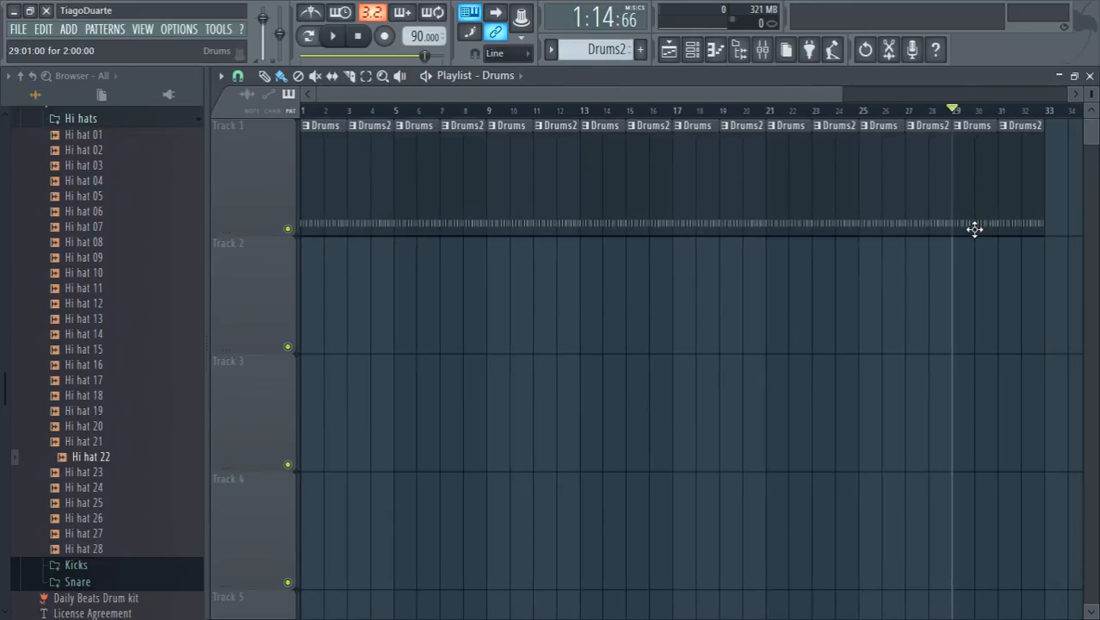
Compare the Drums2 and Drums step sequences in the Channel rack, check the Playlist again and close it
{"action": "left_click", "coordinate": [1090, 76]}
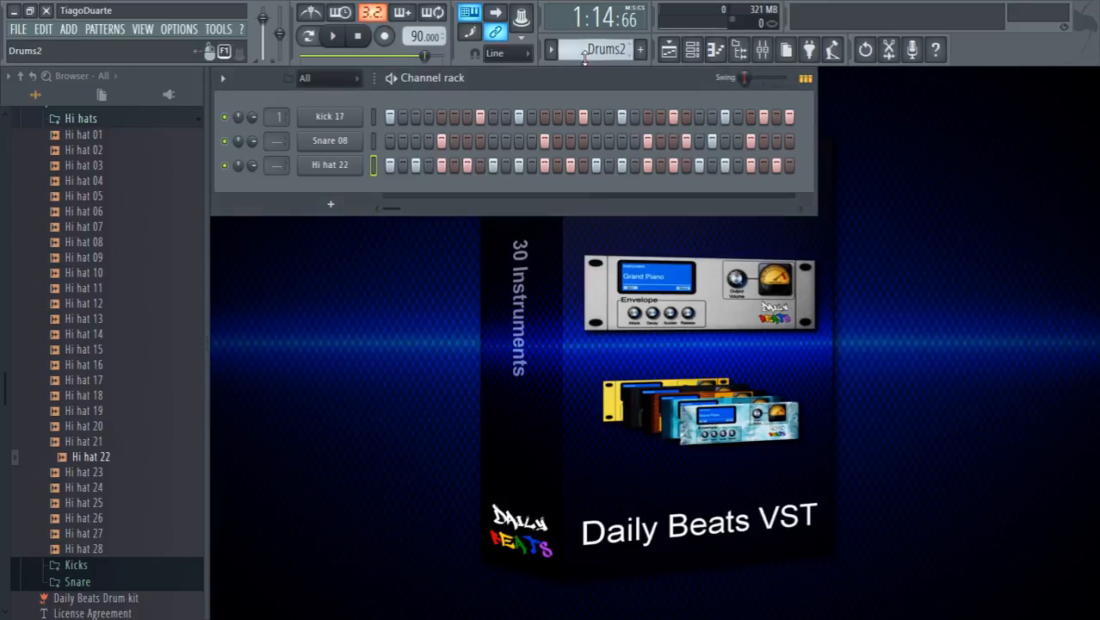
{"action": "left_click_drag", "start_coordinate": [586, 52], "coordinate": [587, 62]}
{"action": "left_click", "coordinate": [668, 49]}
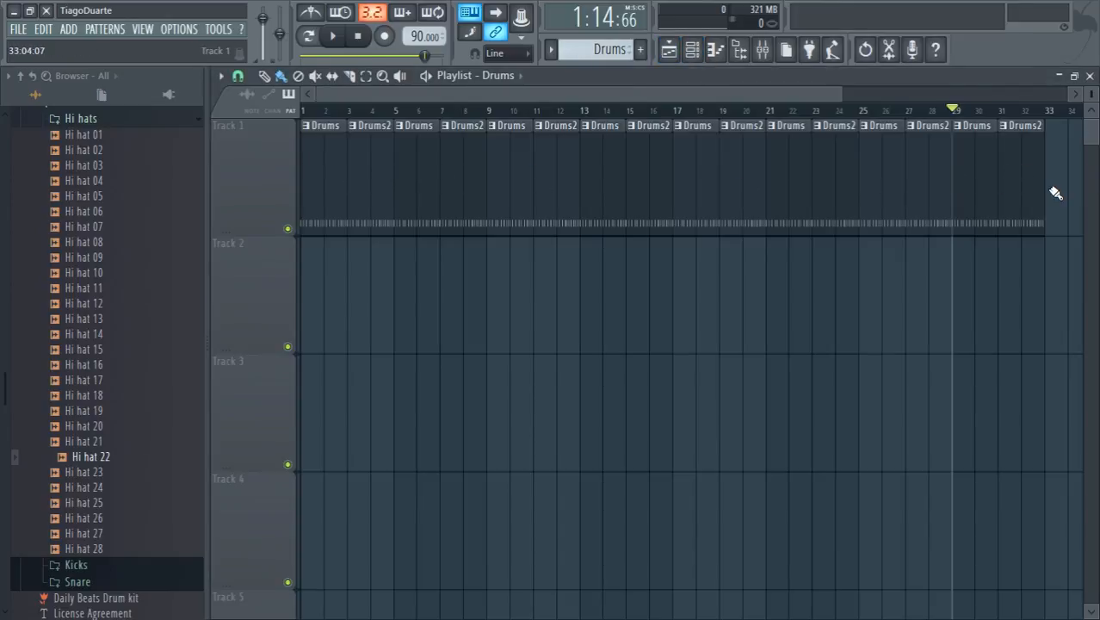
{"action": "left_click", "coordinate": [1090, 76]}
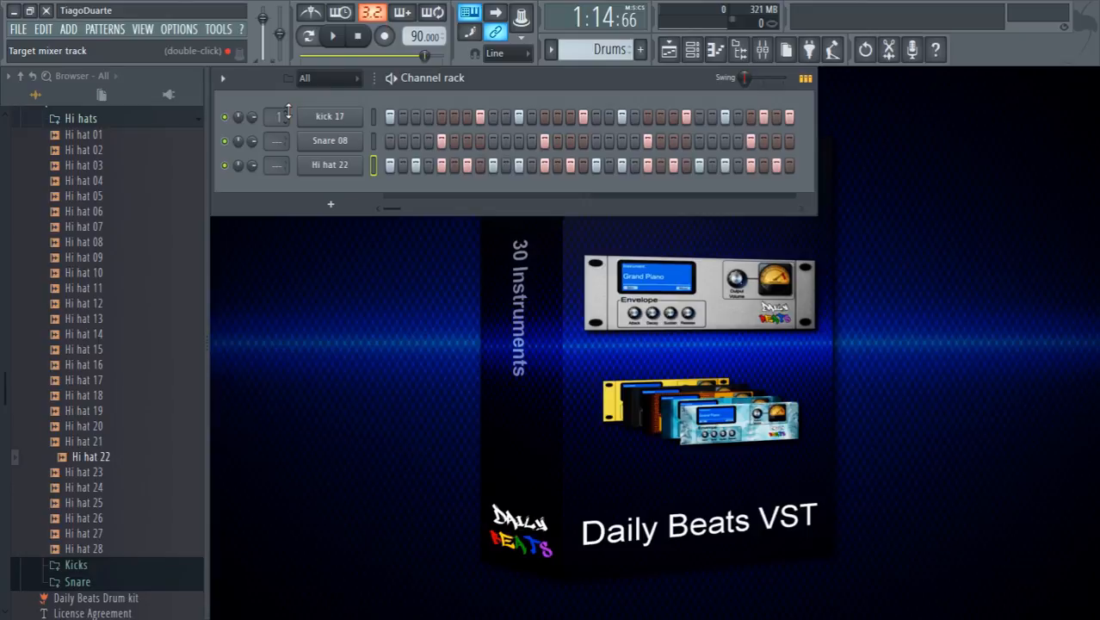
Open the Mixer, shrink it to fit below the Channel rack, and hide the Browser
{"action": "left_click", "coordinate": [761, 51]}
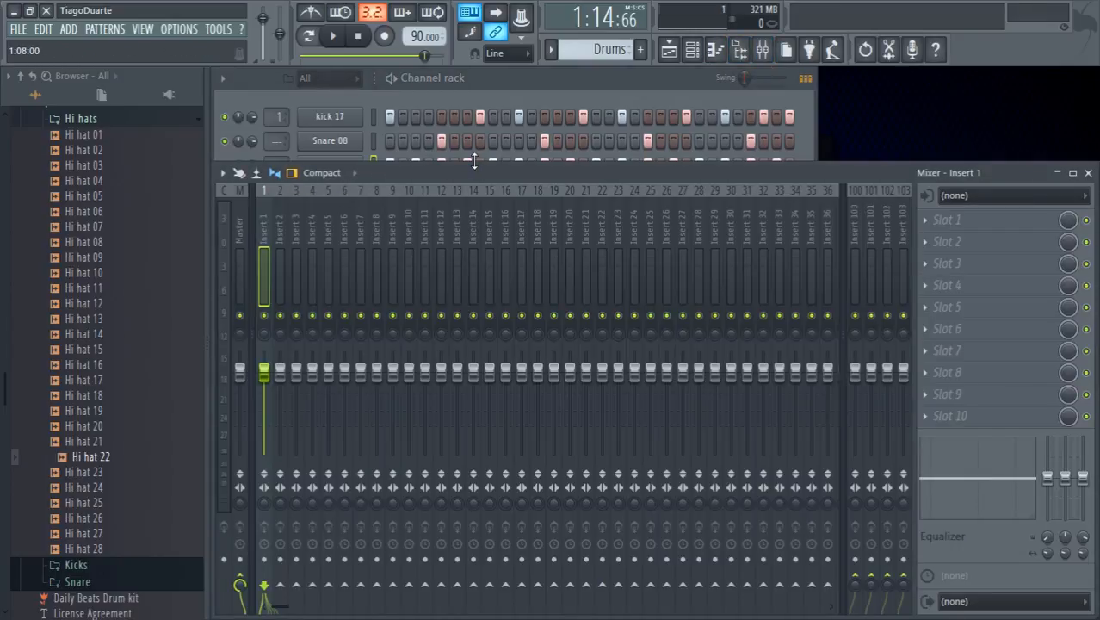
{"action": "left_click_drag", "start_coordinate": [474, 163], "coordinate": [474, 213]}
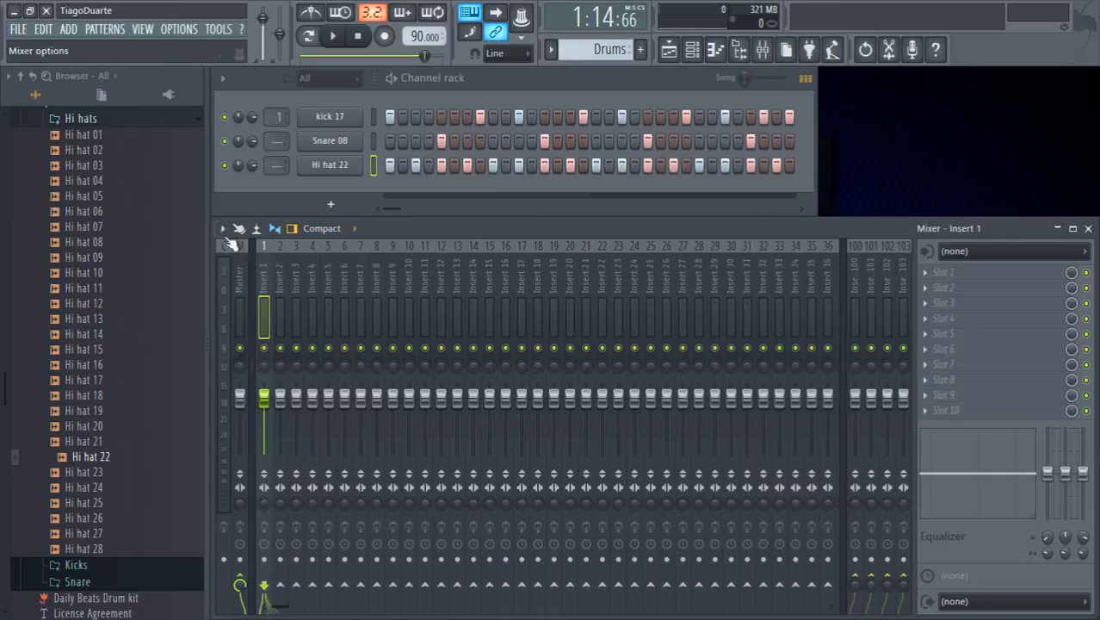
{"action": "left_click", "coordinate": [742, 54]}
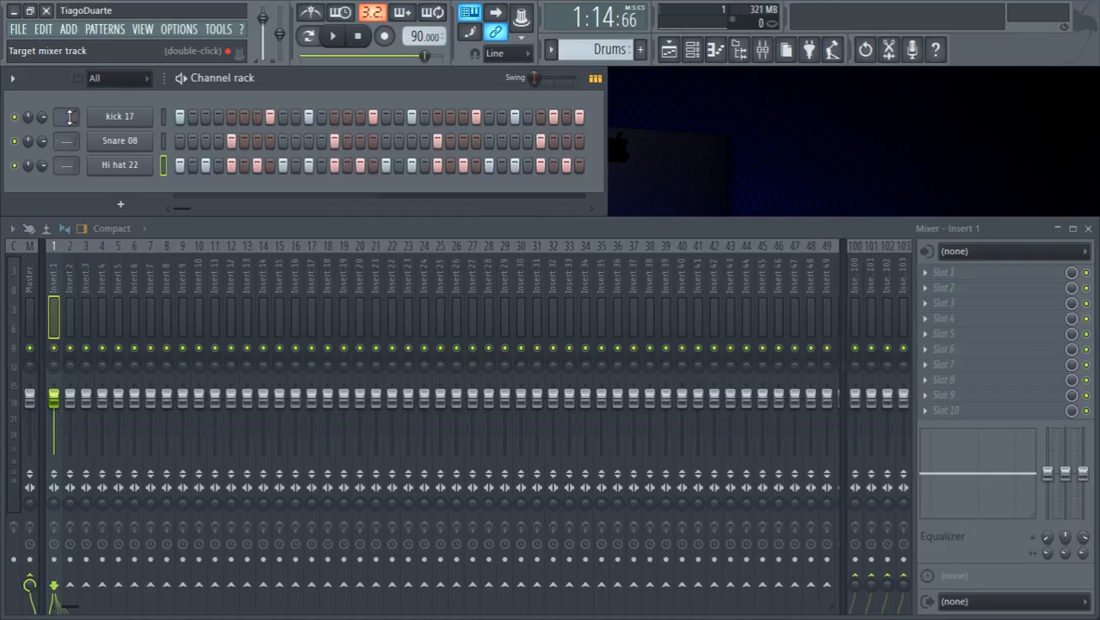
Check the mixer track assignment of the kick 17 channel in its settings and in the Mixer
{"action": "left_click", "coordinate": [119, 125]}
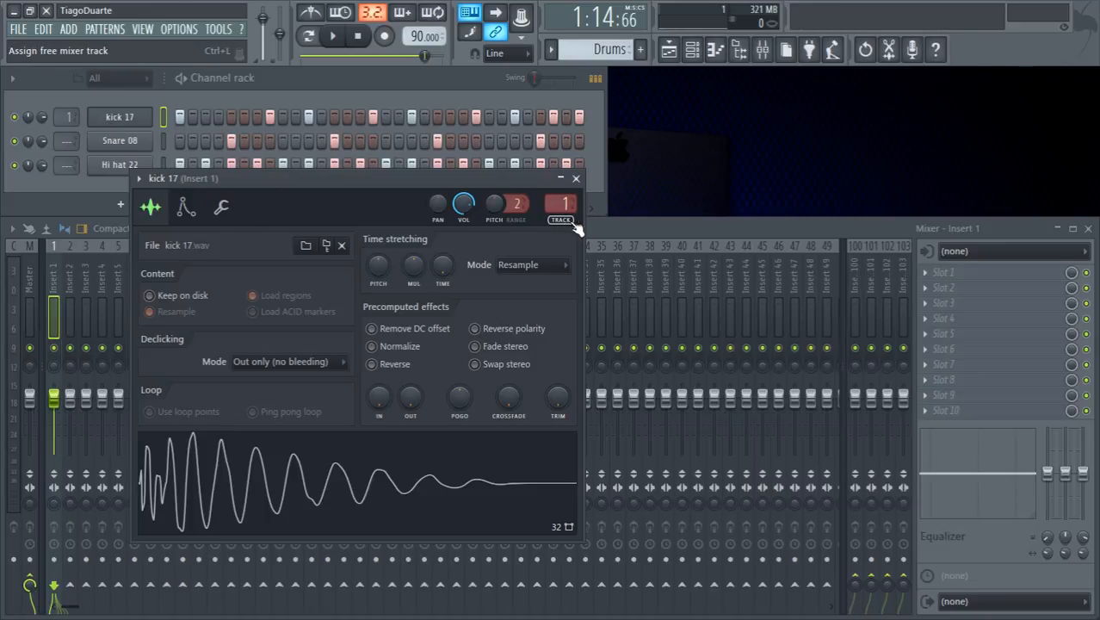
{"action": "left_click", "coordinate": [577, 179]}
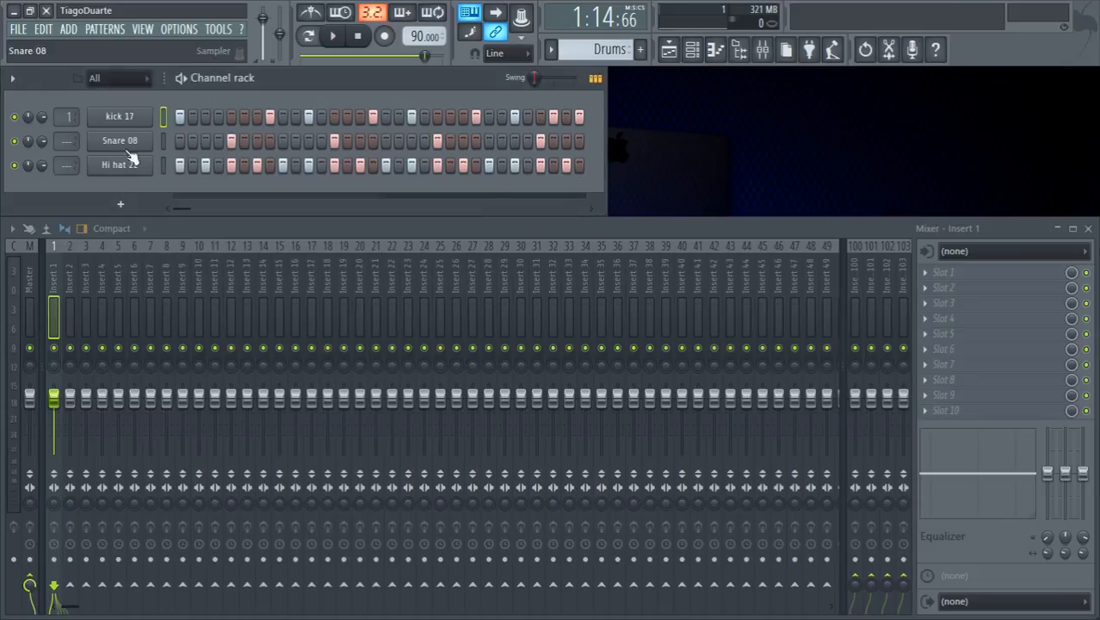
{"action": "mouse_move", "coordinate": [66, 117]}
{"action": "left_mouse_down"}
{"action": "mouse_move", "coordinate": [66, 89]}
{"action": "mouse_move", "coordinate": [66, 117]}
{"action": "left_mouse_up"}
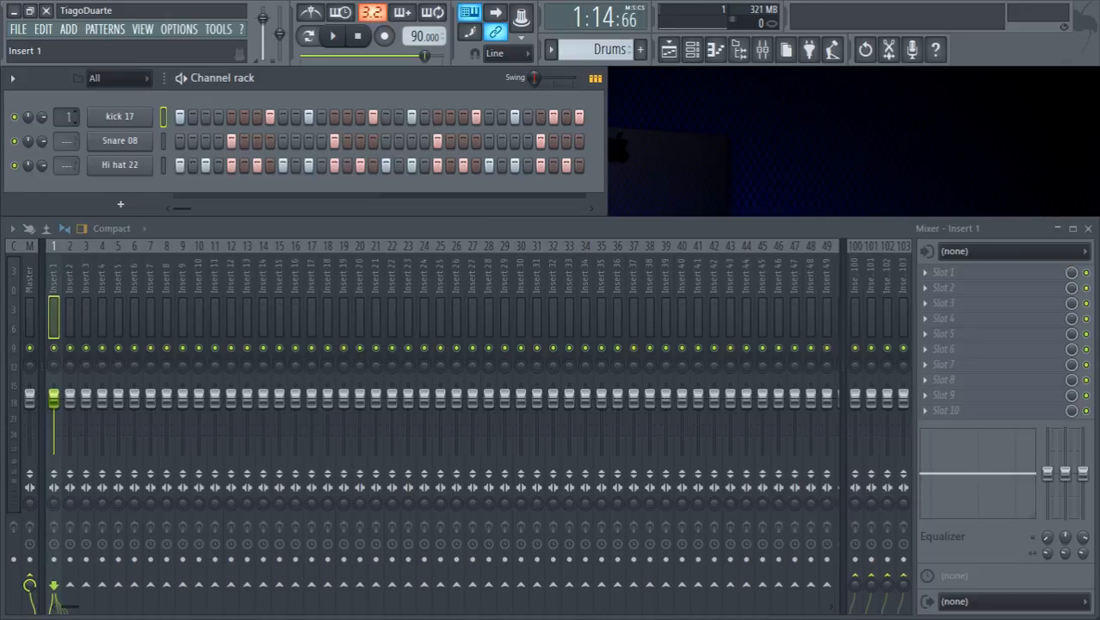
{"action": "left_click", "coordinate": [57, 282]}
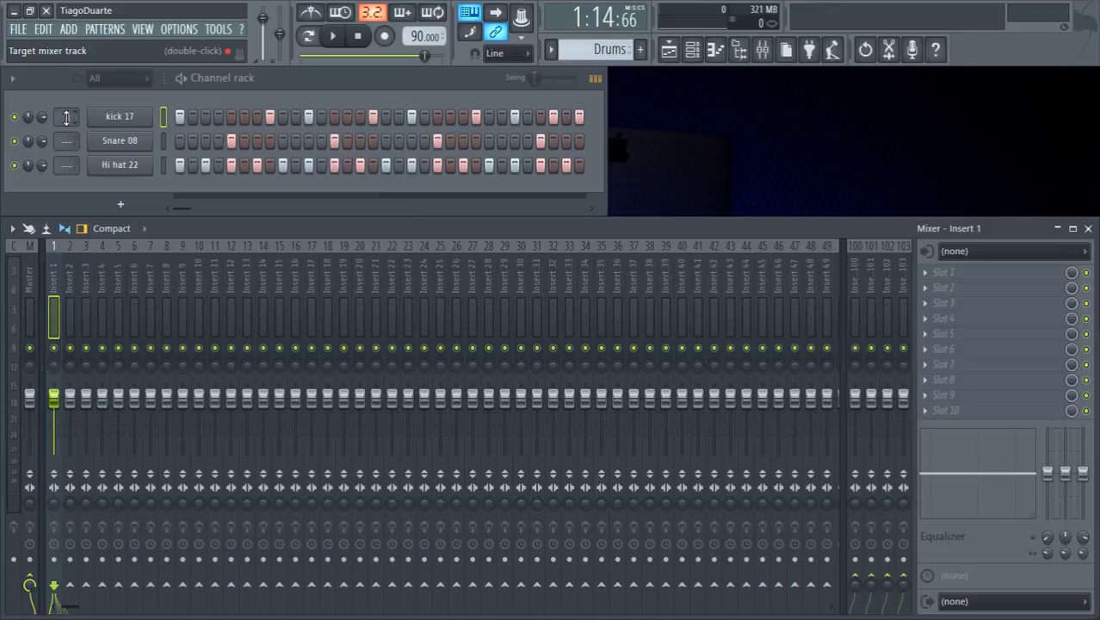
Route the Snare 08 channel to mixer track 2 and the Hi hat 22 channel to mixer track 3
{"action": "mouse_move", "coordinate": [69, 142]}
{"action": "left_mouse_down"}
{"action": "mouse_move", "coordinate": [68, 131]}
{"action": "mouse_move", "coordinate": [64, 160]}
{"action": "left_mouse_up"}
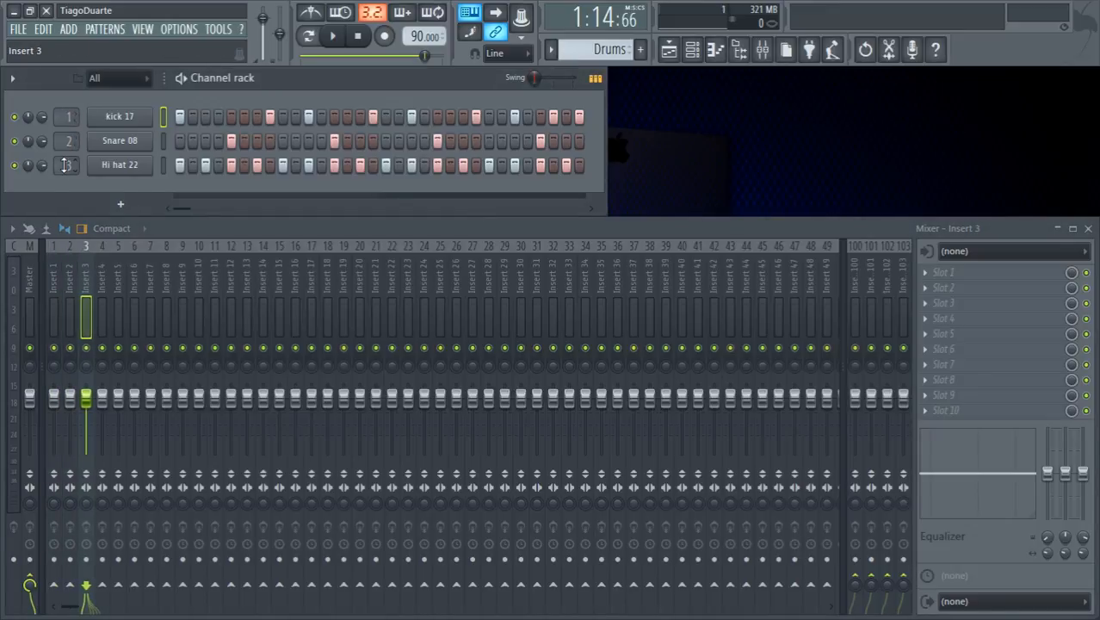
{"action": "left_click", "coordinate": [162, 141]}
{"action": "left_click", "coordinate": [166, 160]}
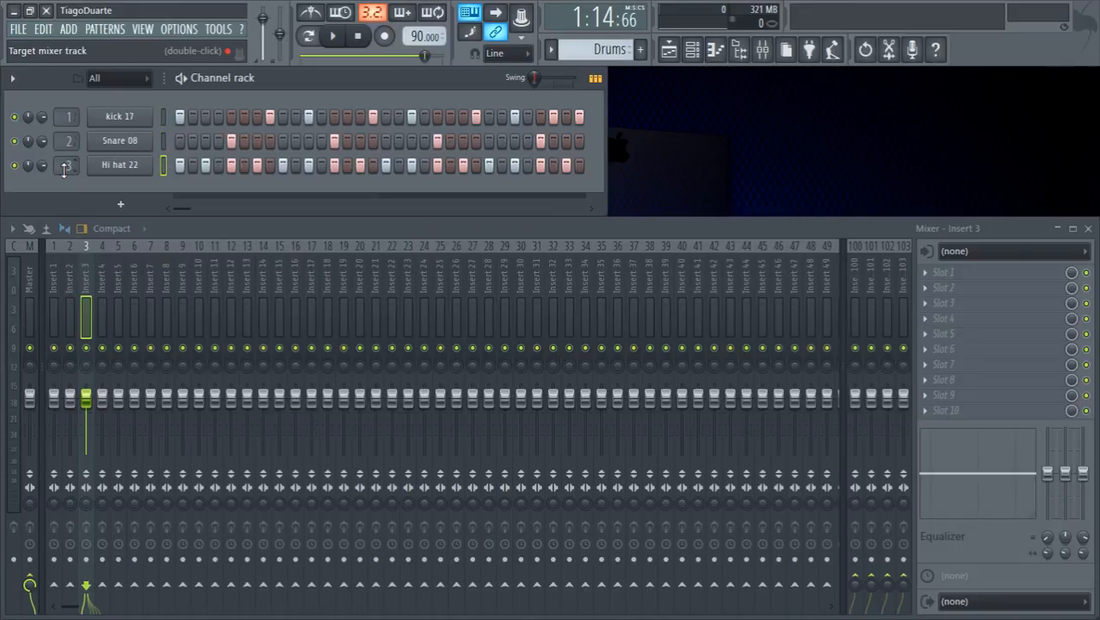
{"action": "mouse_move", "coordinate": [67, 143]}
{"action": "left_mouse_down"}
{"action": "mouse_move", "coordinate": [67, 163]}
{"action": "mouse_move", "coordinate": [76, 155]}
{"action": "left_mouse_up"}
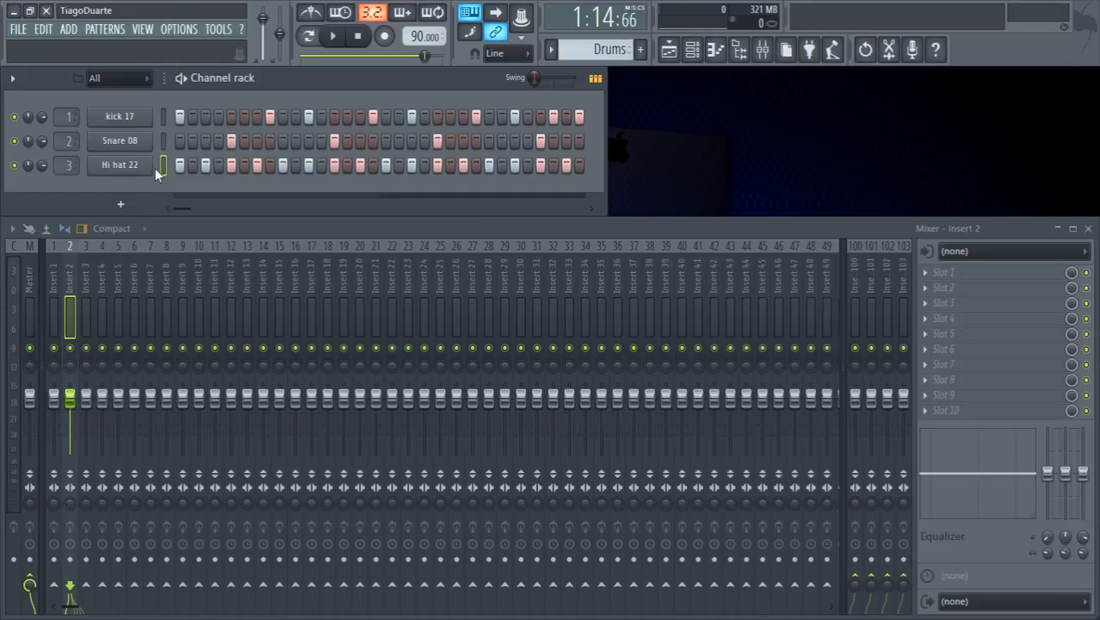
Play the song, check the meters of mixer tracks 1, 2 and 3 in turn, and stop playback
{"action": "left_click", "coordinate": [332, 35]}
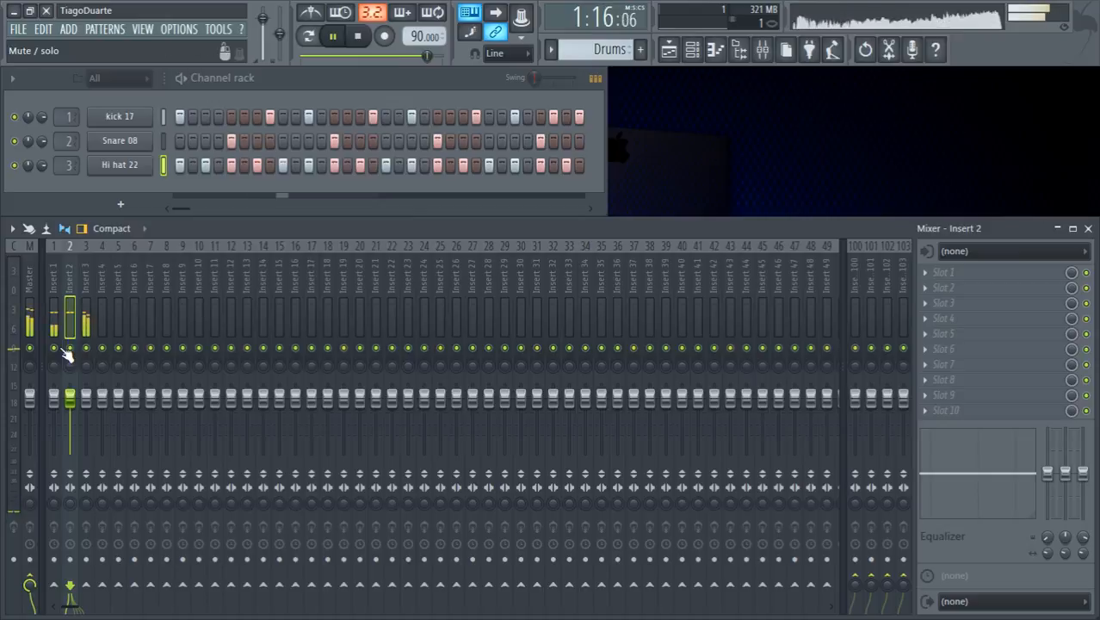
{"action": "left_click", "coordinate": [56, 293]}
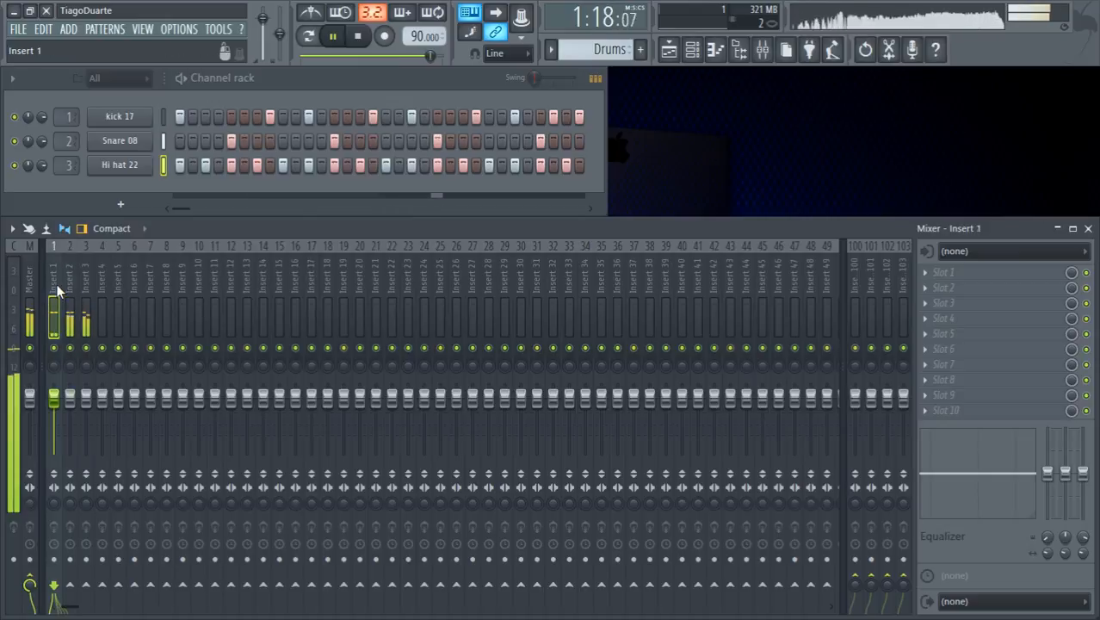
{"action": "left_click", "coordinate": [69, 293]}
{"action": "left_click", "coordinate": [84, 287]}
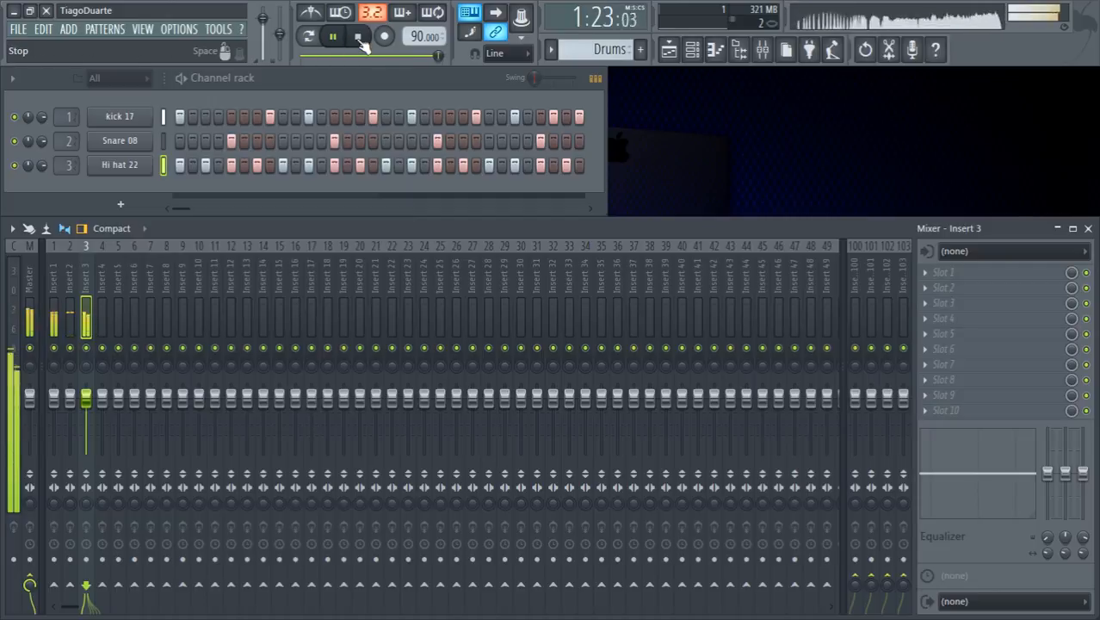
{"action": "left_click", "coordinate": [357, 35]}
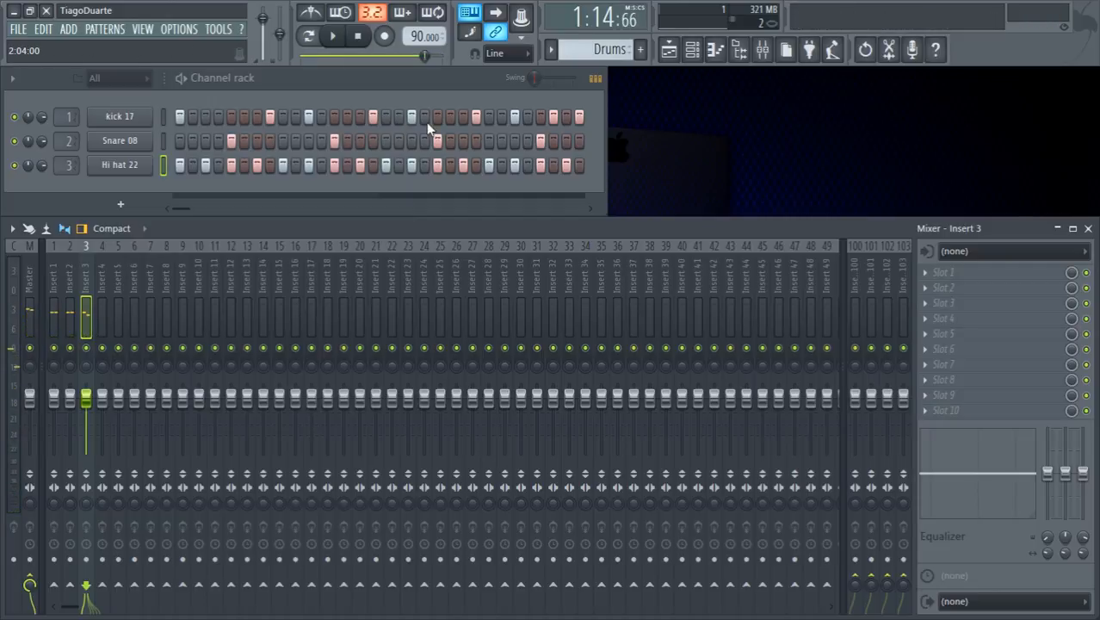
Rename mixer track 1 as Kick
{"action": "double_click", "coordinate": [52, 290]}
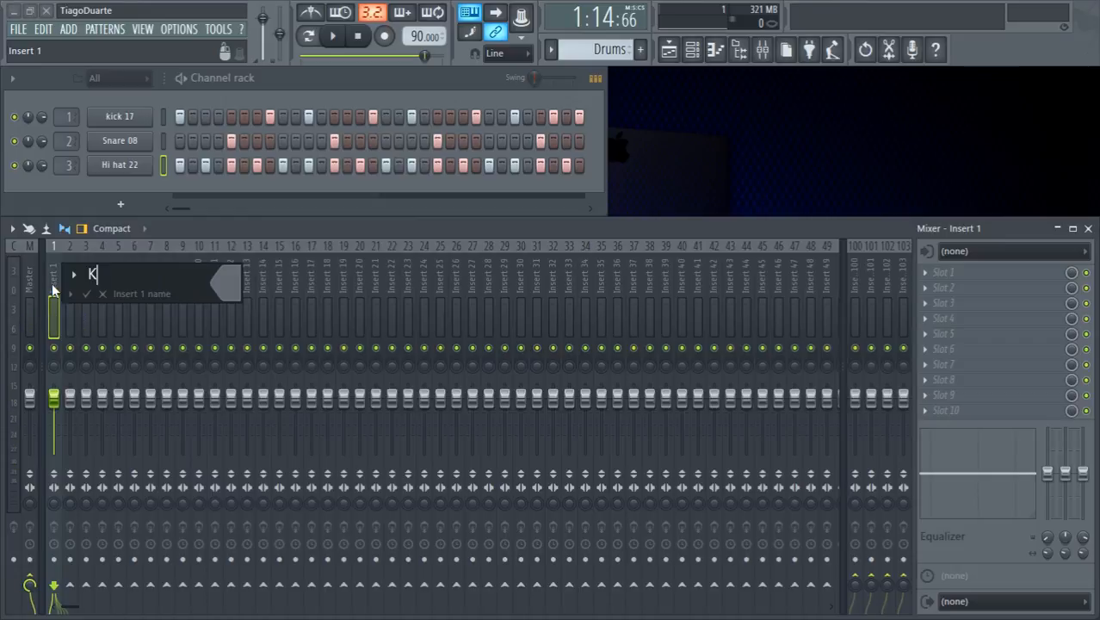
{"action": "type", "text": "Kick"}
{"action": "key", "text": "Return"}
{"action": "key", "text": "Right"}
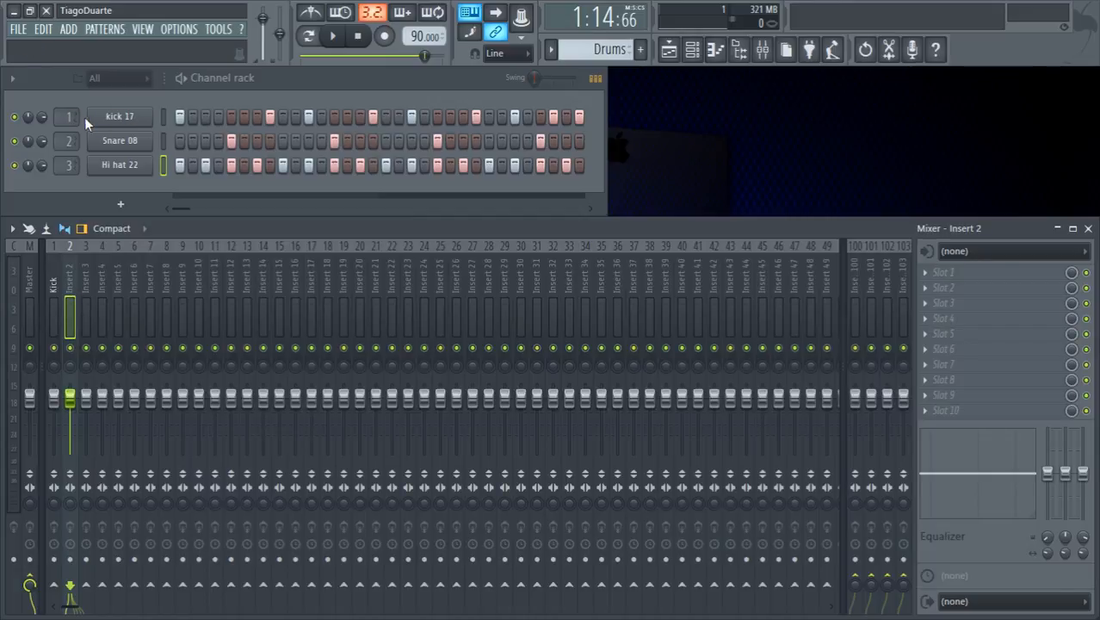
{"action": "left_click", "coordinate": [55, 292]}
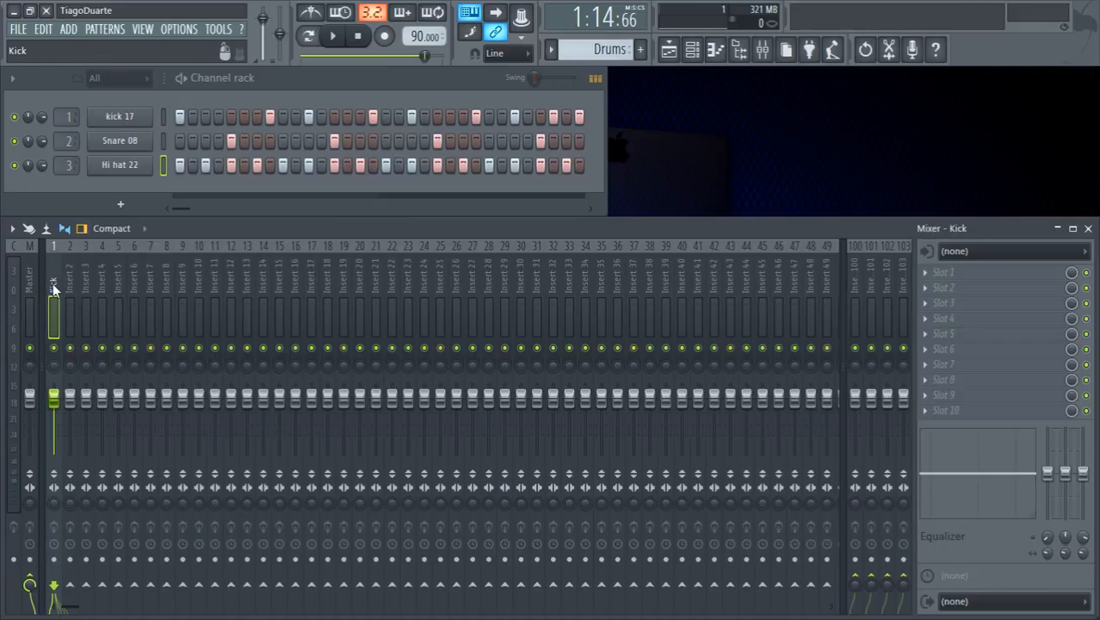
Look over the Kick, Insert 2 and Insert 3 mixer tracks one after another
{"action": "left_click", "coordinate": [238, 95]}
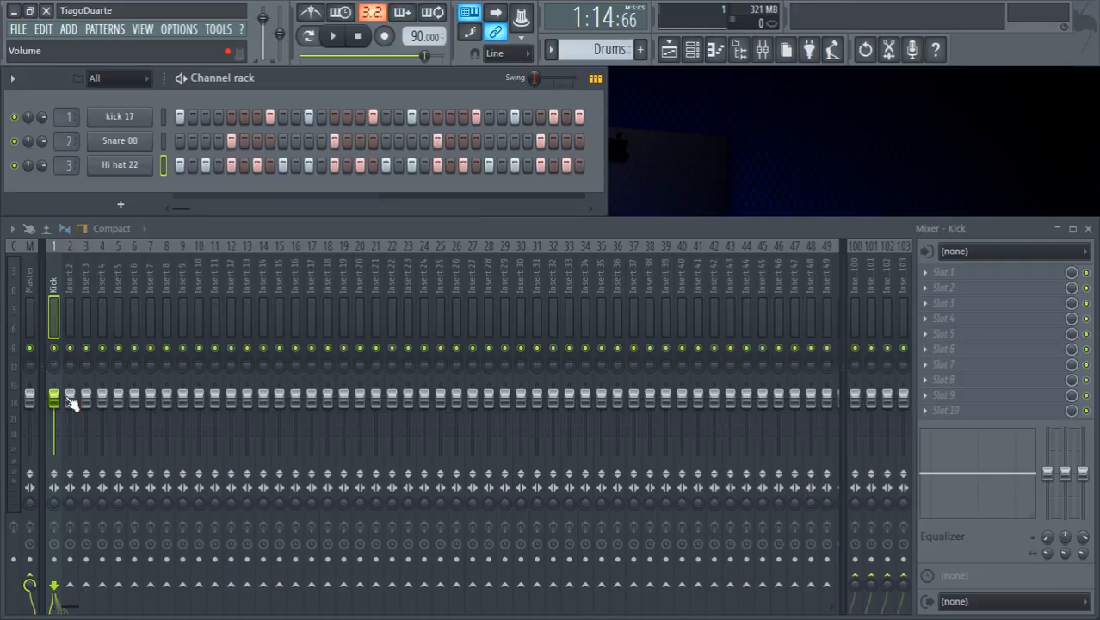
{"action": "left_click", "coordinate": [78, 280]}
{"action": "left_click", "coordinate": [70, 284]}
{"action": "left_click", "coordinate": [52, 284]}
{"action": "left_click", "coordinate": [71, 286]}
{"action": "left_click", "coordinate": [83, 293]}
{"action": "left_click", "coordinate": [70, 291]}
{"action": "left_click", "coordinate": [53, 290]}
{"action": "left_click", "coordinate": [74, 295]}
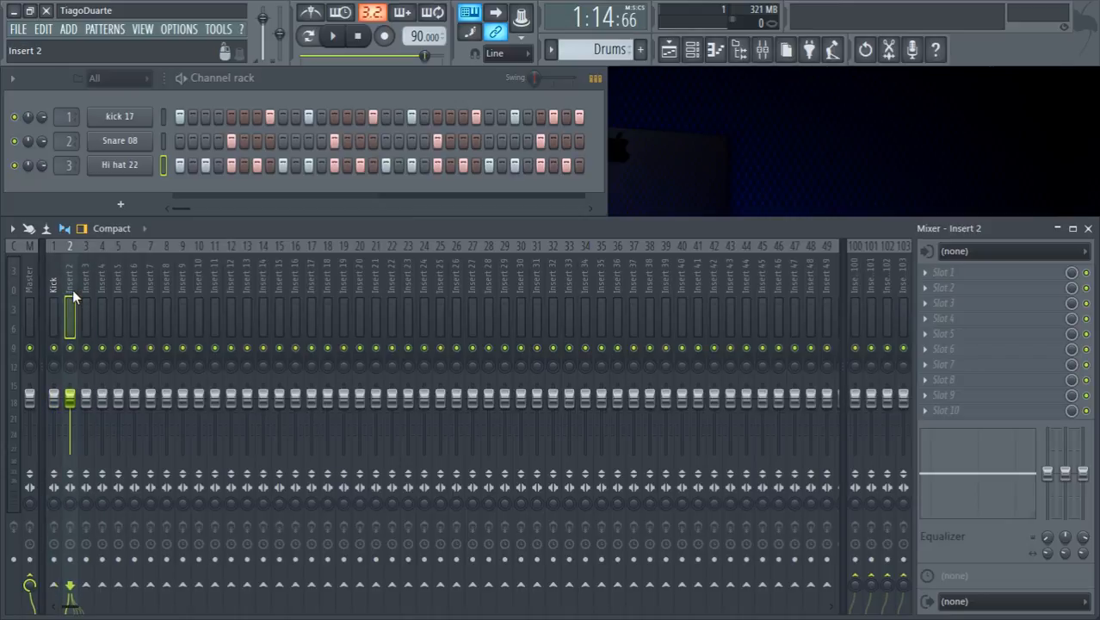
{"action": "left_click", "coordinate": [87, 297]}
{"action": "left_click", "coordinate": [69, 293]}
{"action": "left_click", "coordinate": [54, 288]}
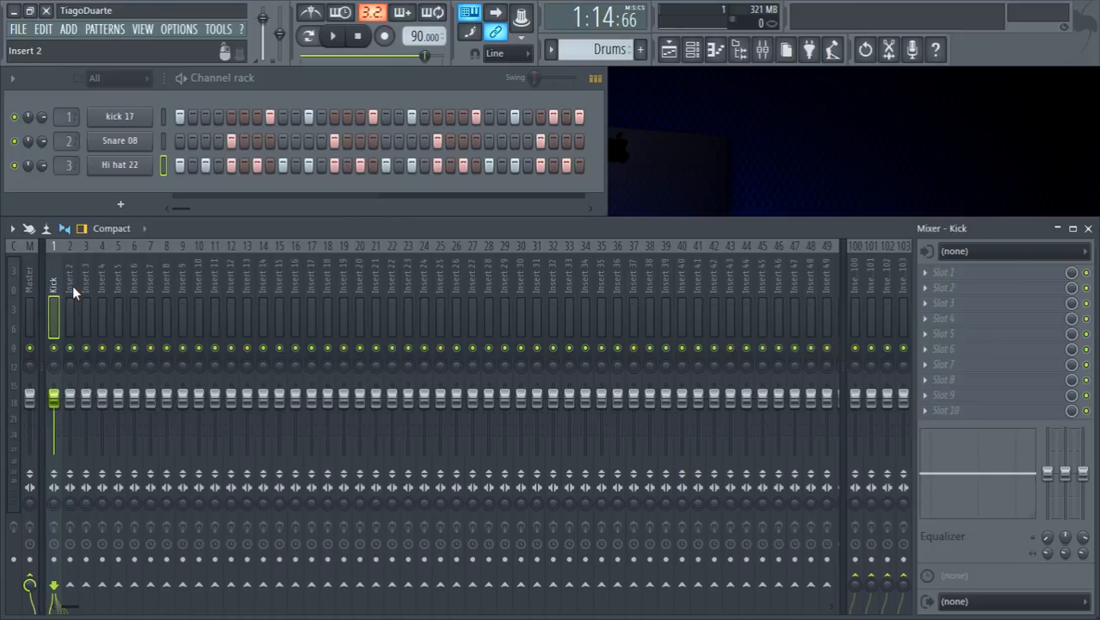
Rename mixer track 2 as Snare
{"action": "left_click", "coordinate": [71, 293]}
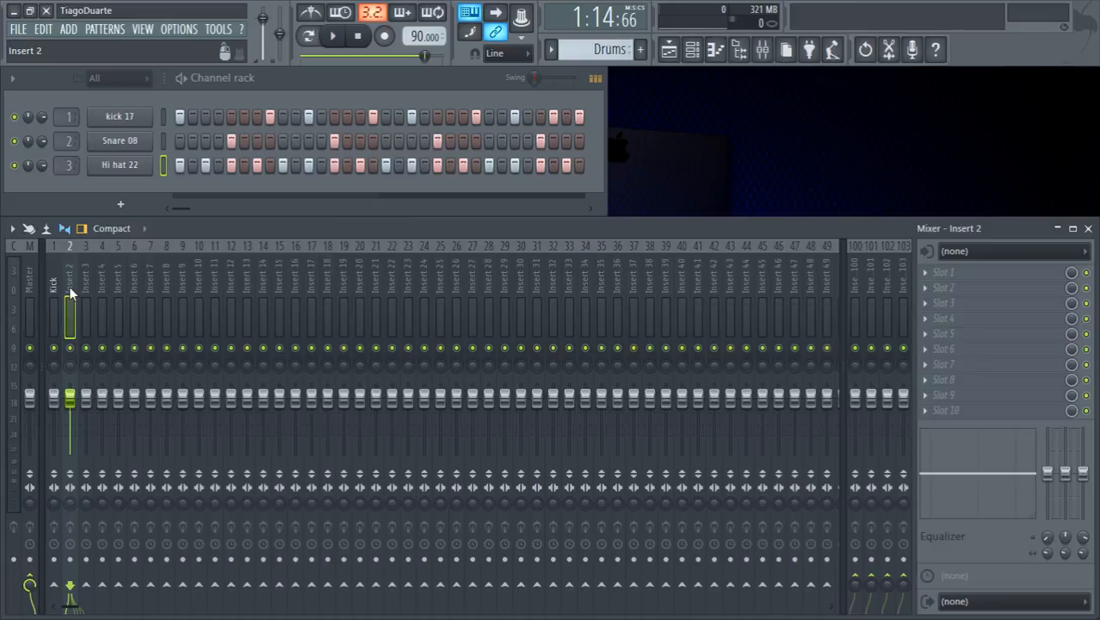
{"action": "right_click", "coordinate": [71, 293]}
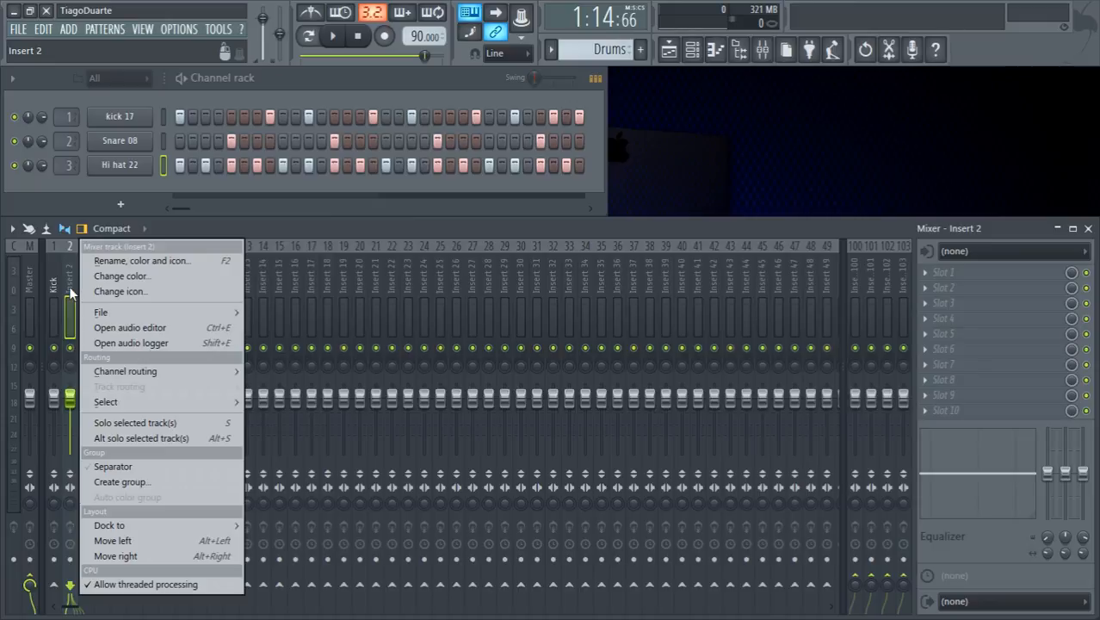
{"action": "left_click", "coordinate": [148, 262]}
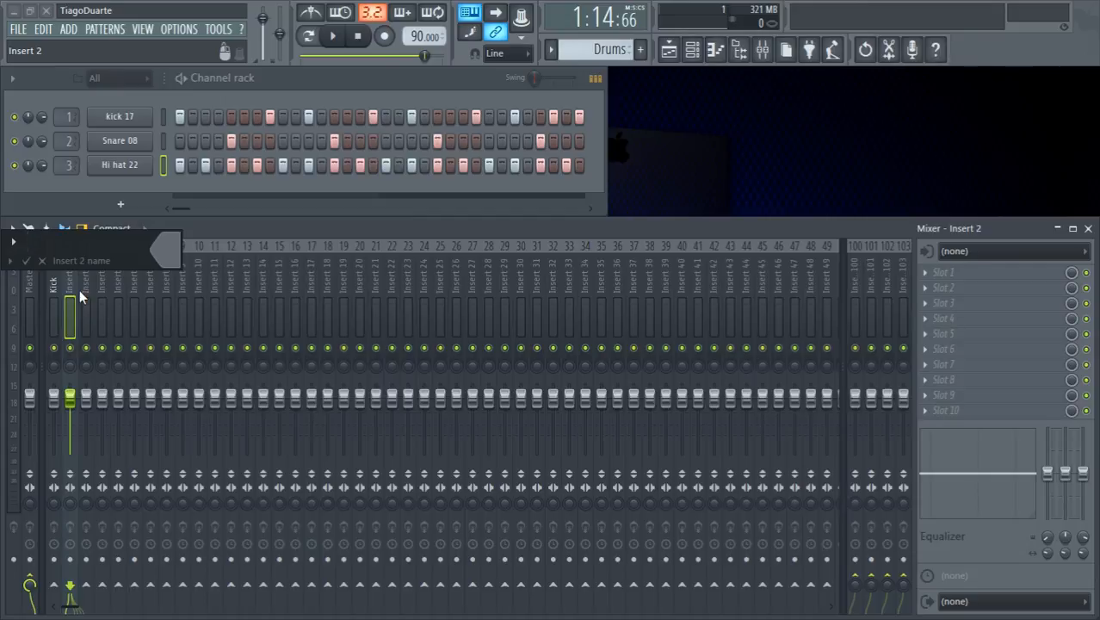
{"action": "type", "text": "Snare"}
{"action": "key", "text": "Return"}
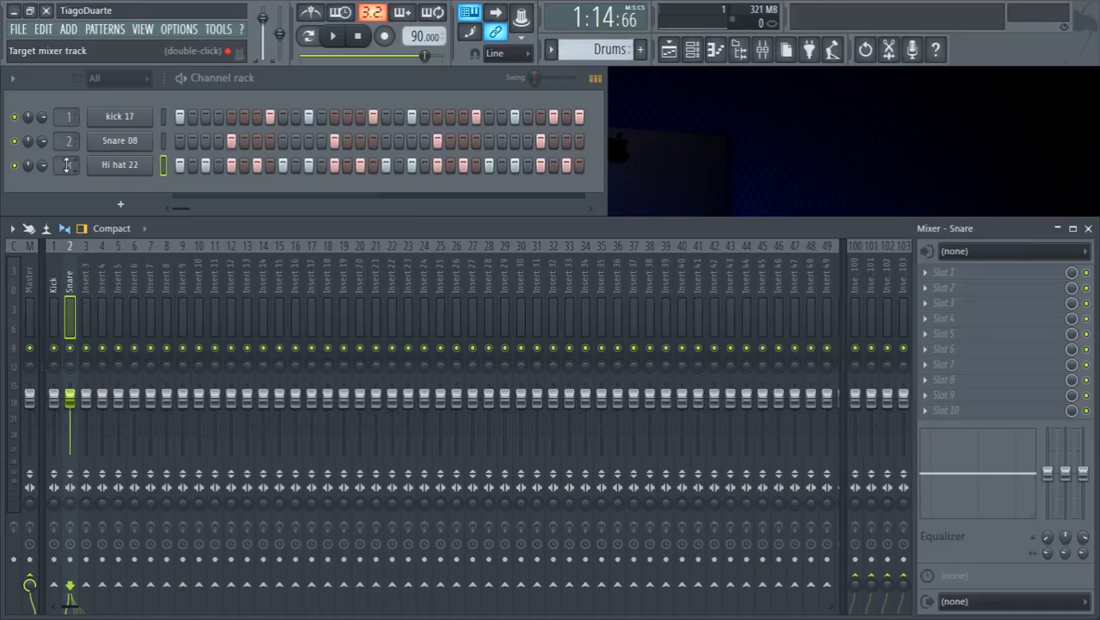
Rename mixer track 3 as Hi hat
{"action": "left_click", "coordinate": [85, 288]}
{"action": "right_click", "coordinate": [83, 279]}
{"action": "left_click", "coordinate": [148, 262]}
{"action": "type", "text": "Hi hat"}
{"action": "key", "text": "Return"}
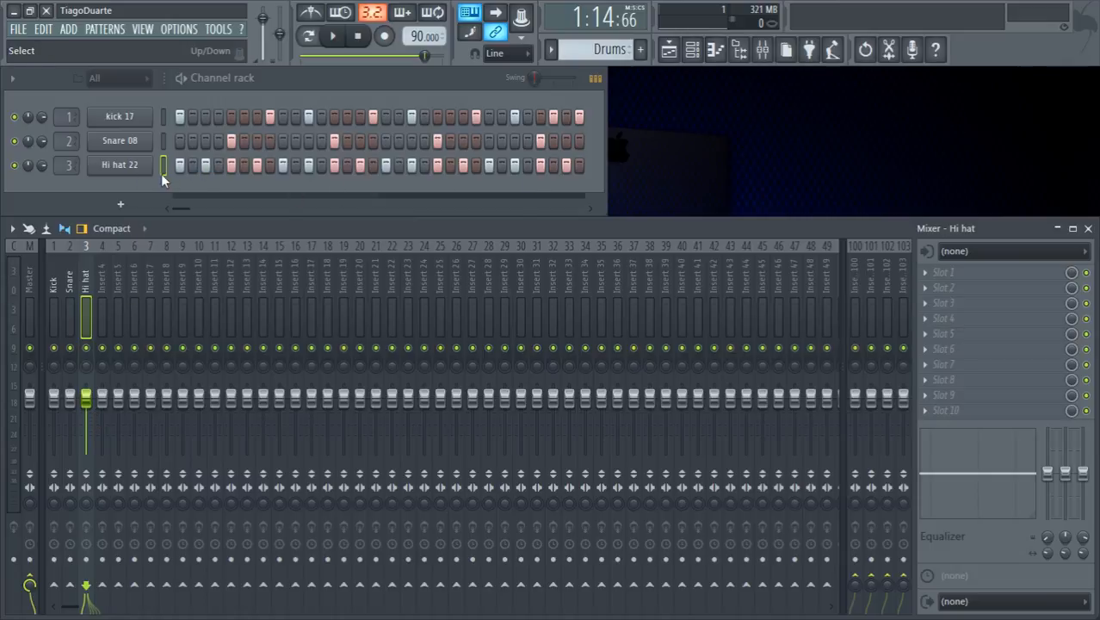
Play the song, lower the Hi hat mixer track's volume and pan it about 19% right
{"action": "key", "text": "space"}
{"action": "left_click_drag", "start_coordinate": [86, 399], "coordinate": [86, 422]}
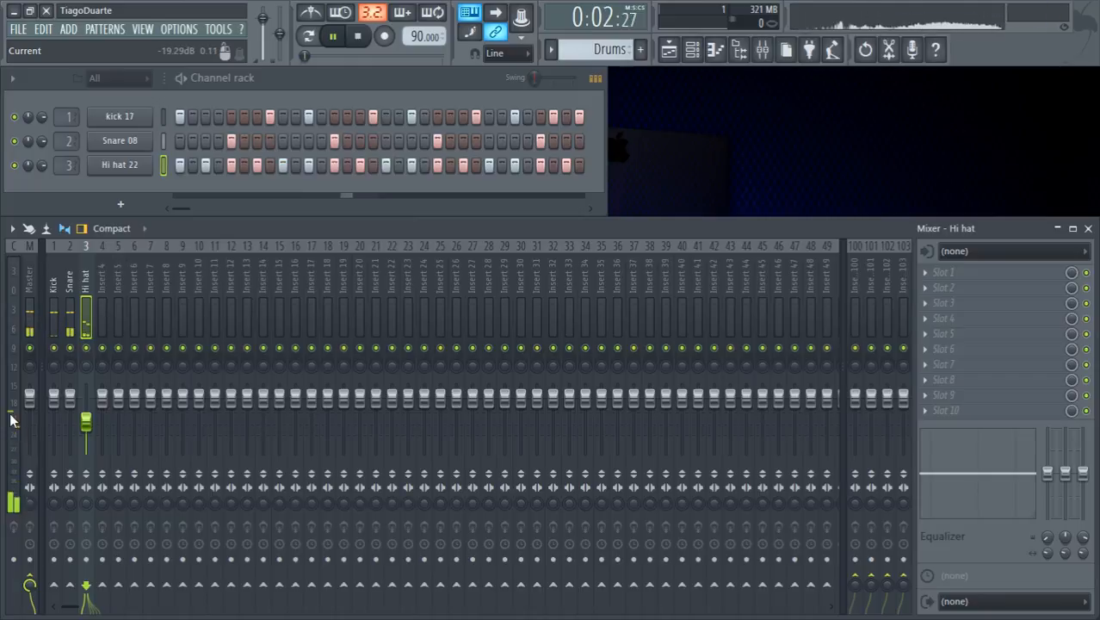
{"action": "left_click_drag", "start_coordinate": [87, 368], "coordinate": [87, 349]}
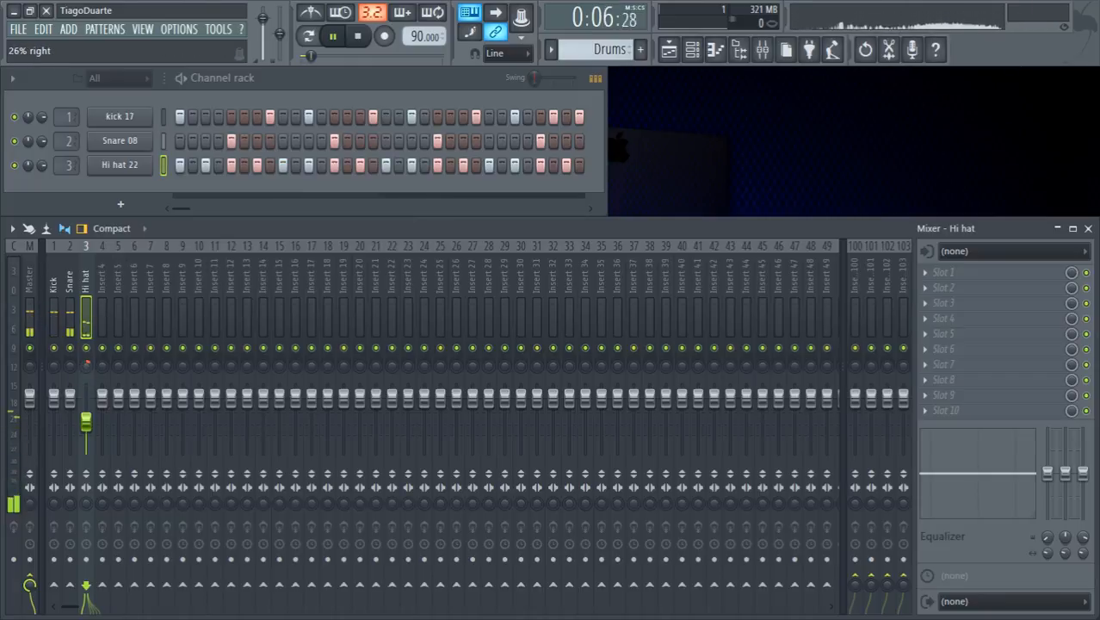
{"action": "left_click_drag", "start_coordinate": [87, 363], "coordinate": [87, 367]}
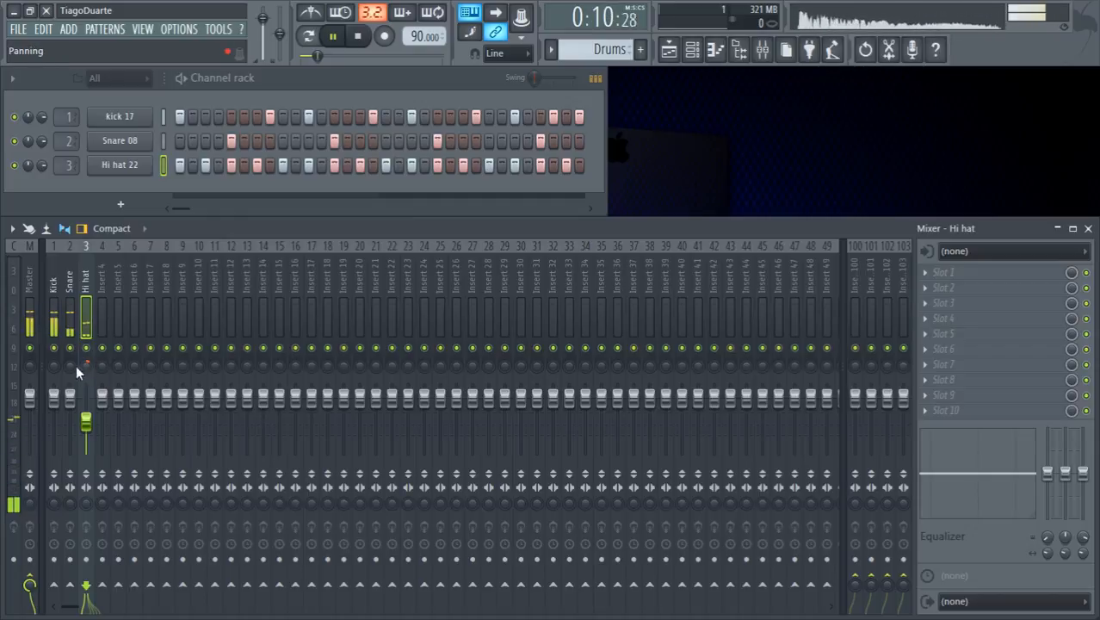
{"action": "left_click_drag", "start_coordinate": [83, 369], "coordinate": [85, 362]}
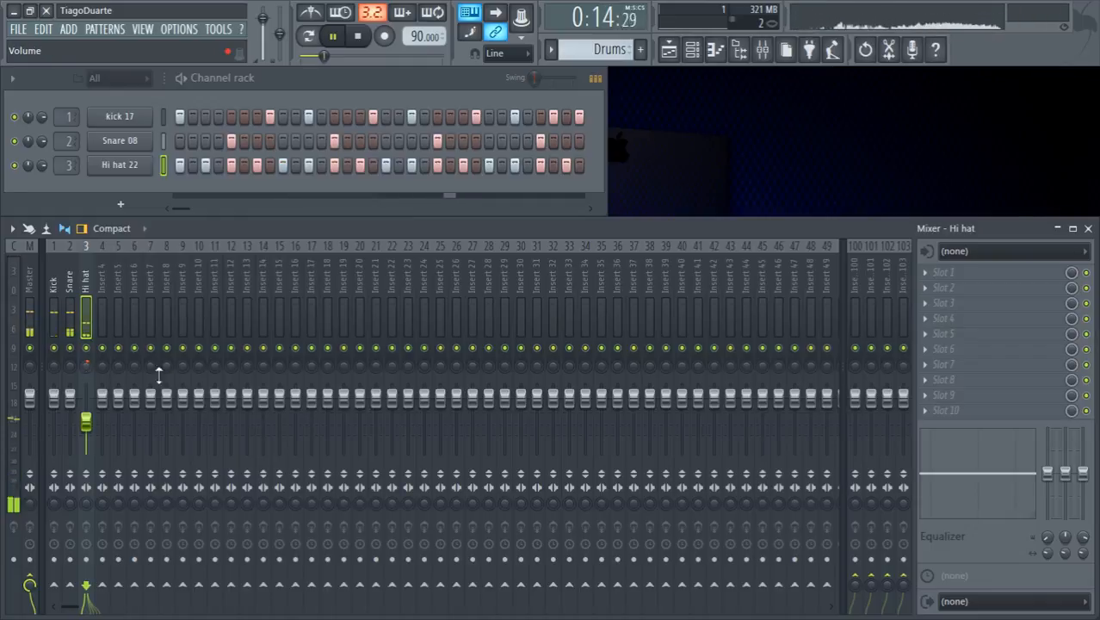
{"action": "left_click_drag", "start_coordinate": [88, 369], "coordinate": [87, 370]}
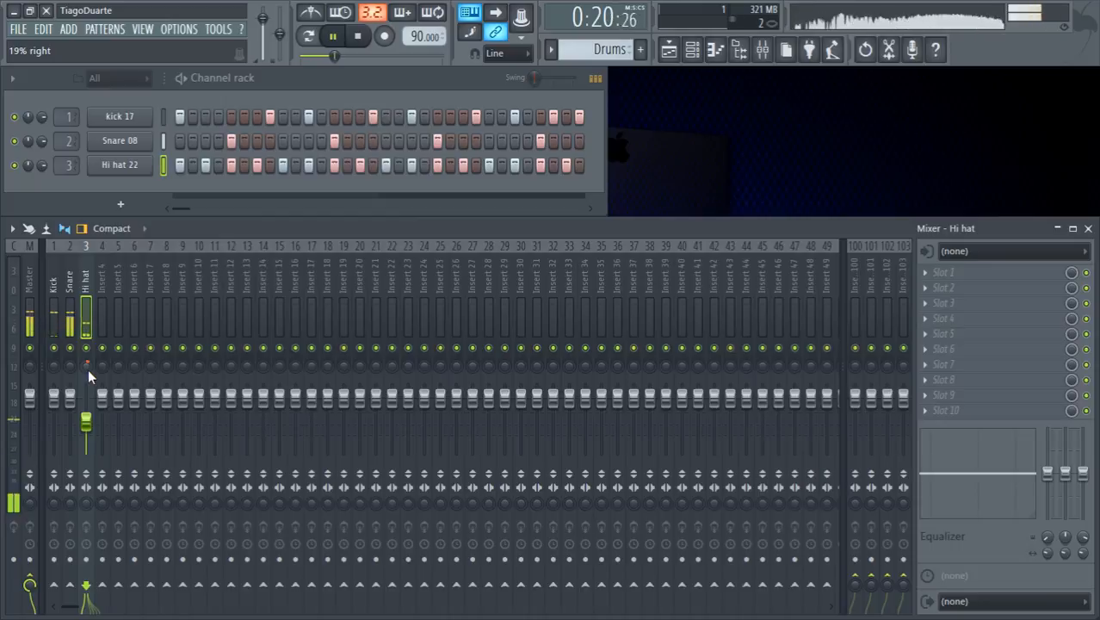
Try panning the Snare mixer track to the right and the Kick to the left, and reset both pannings
{"action": "left_click", "coordinate": [72, 277]}
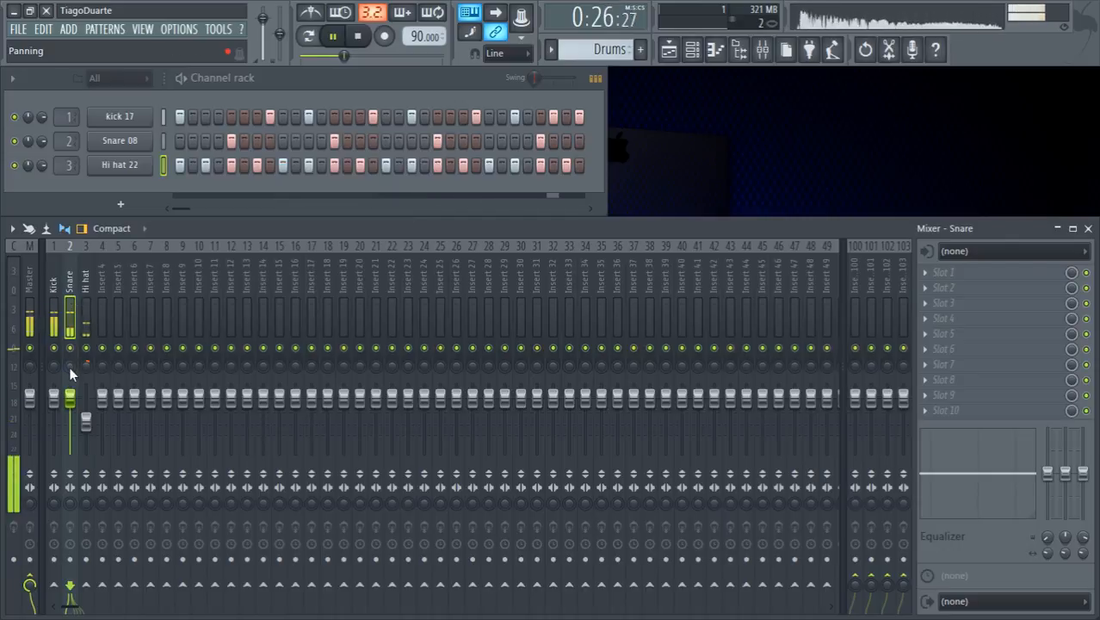
{"action": "left_click_drag", "start_coordinate": [70, 368], "coordinate": [69, 322]}
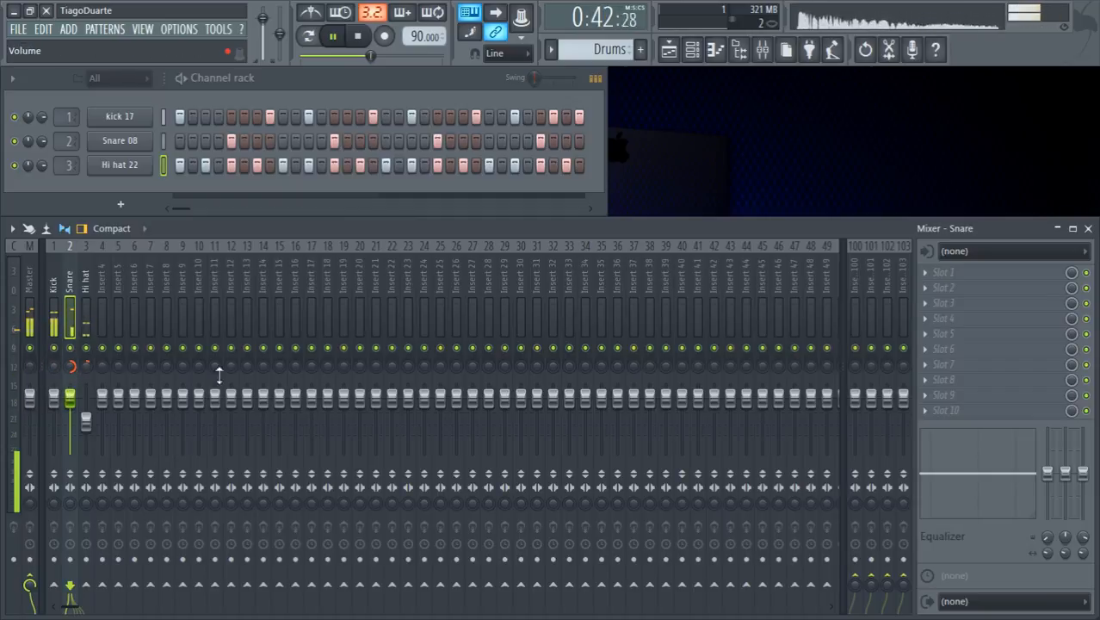
{"action": "left_click_drag", "start_coordinate": [53, 366], "coordinate": [52, 383]}
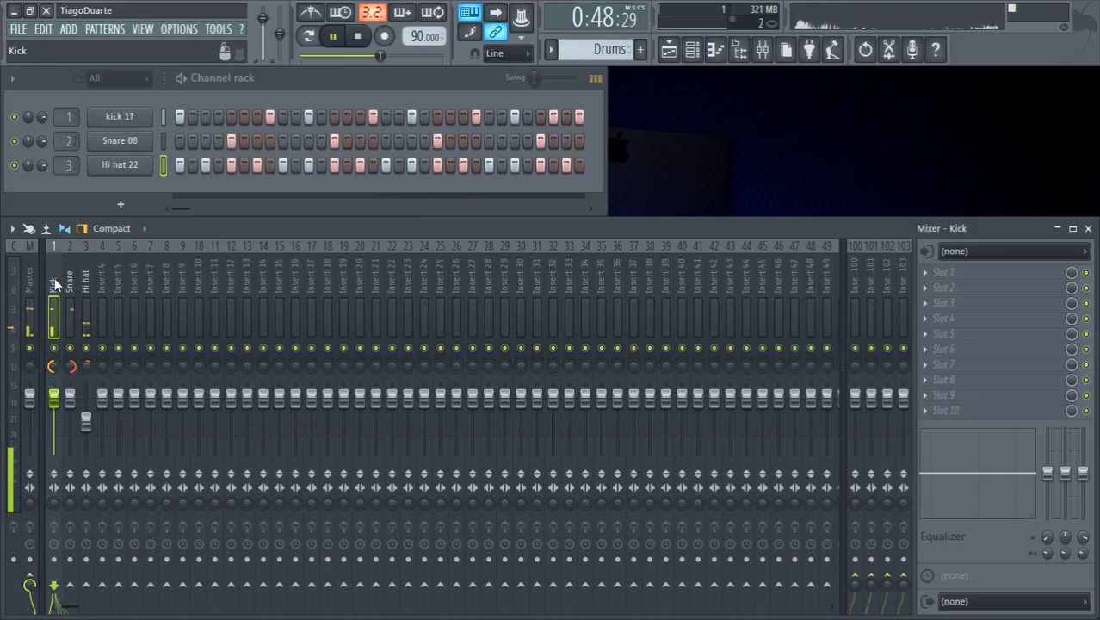
{"action": "right_click", "coordinate": [54, 366]}
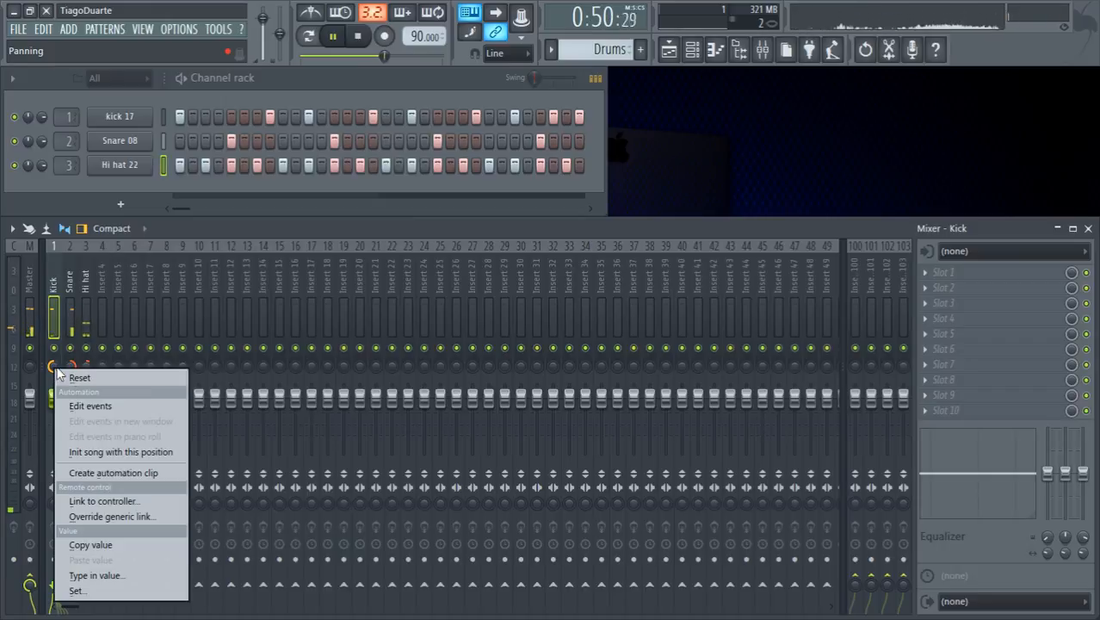
{"action": "left_click", "coordinate": [79, 378]}
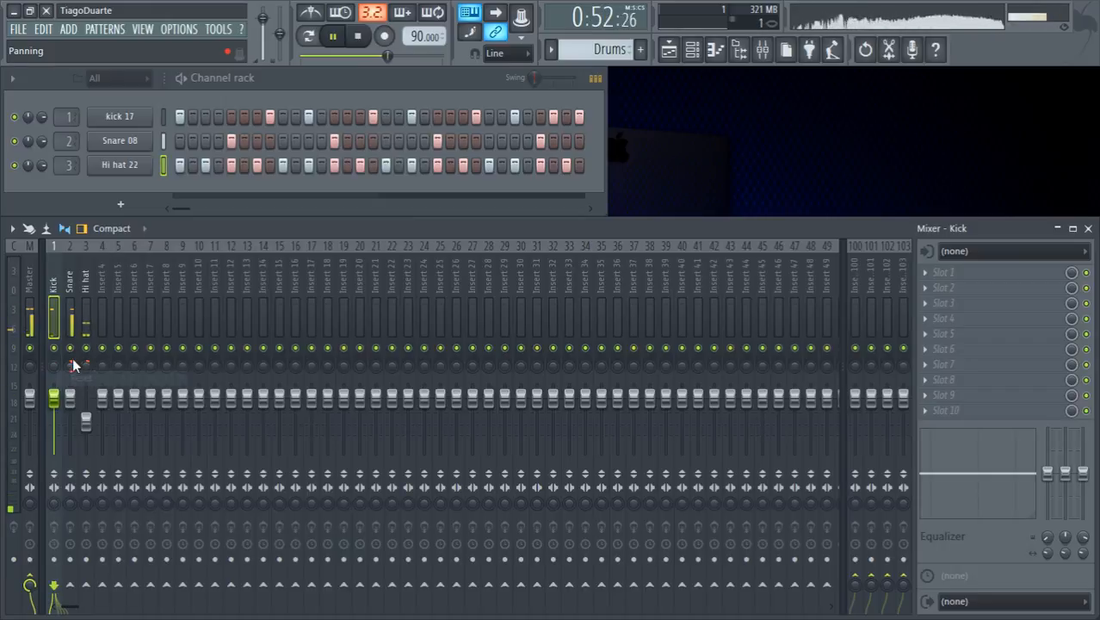
{"action": "right_click", "coordinate": [70, 366]}
{"action": "left_click", "coordinate": [98, 379]}
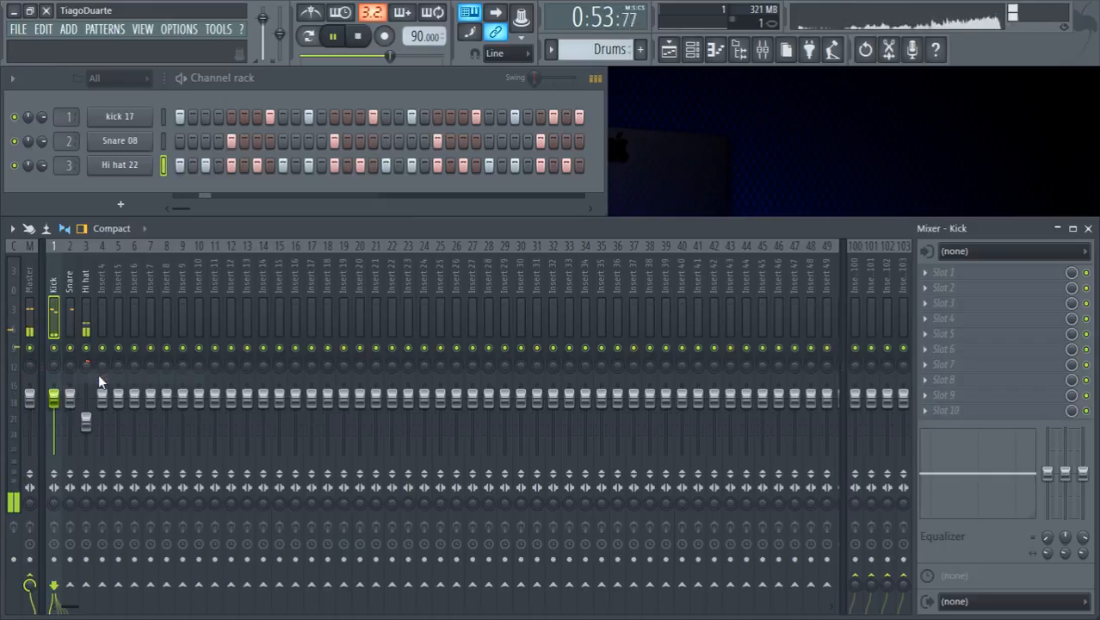
Browse the available effect plugins for slot 1 of the Kick mixer track without loading one
{"action": "left_click", "coordinate": [75, 284]}
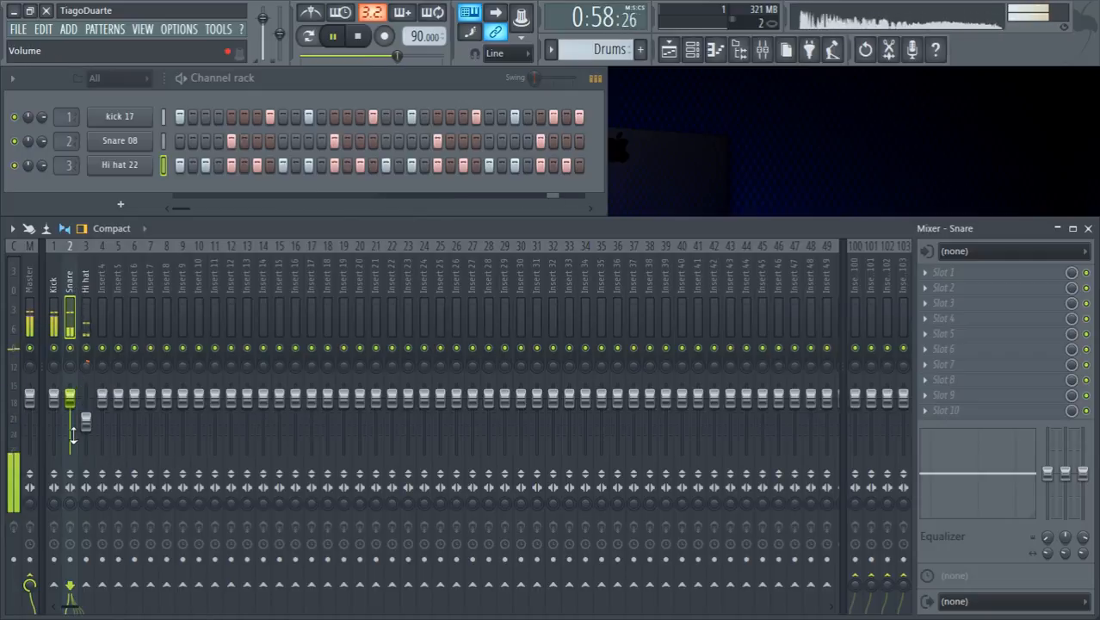
{"action": "left_click", "coordinate": [55, 290]}
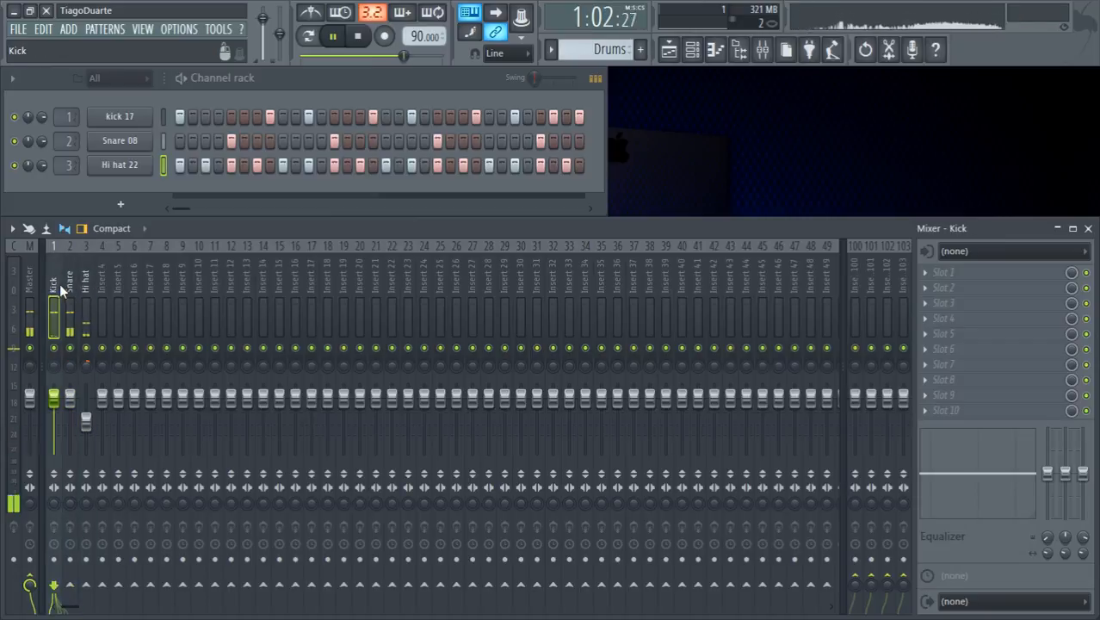
{"action": "left_click", "coordinate": [955, 275]}
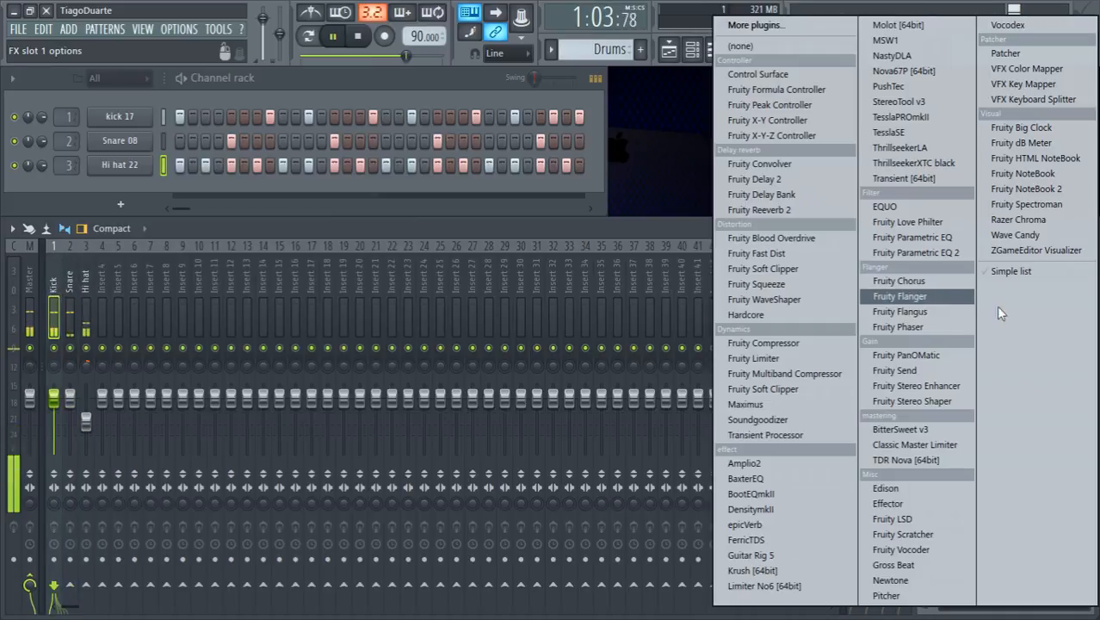
{"action": "left_click", "coordinate": [609, 222]}
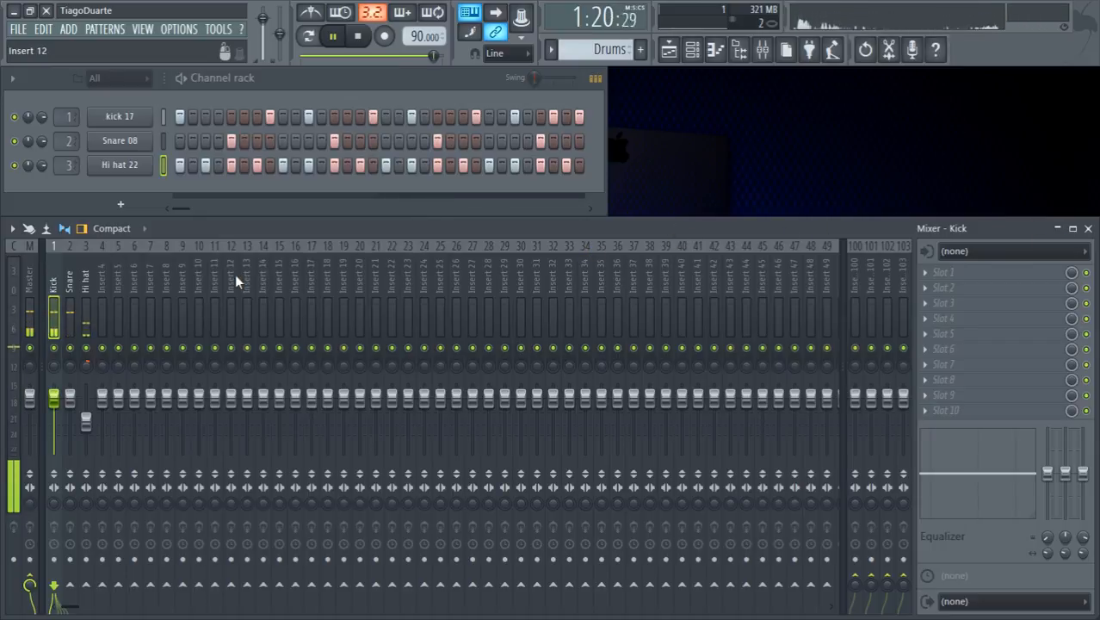
Lower the Hi hat mixer track's volume slightly further and stop playback
{"action": "left_click_drag", "start_coordinate": [85, 420], "coordinate": [85, 425]}
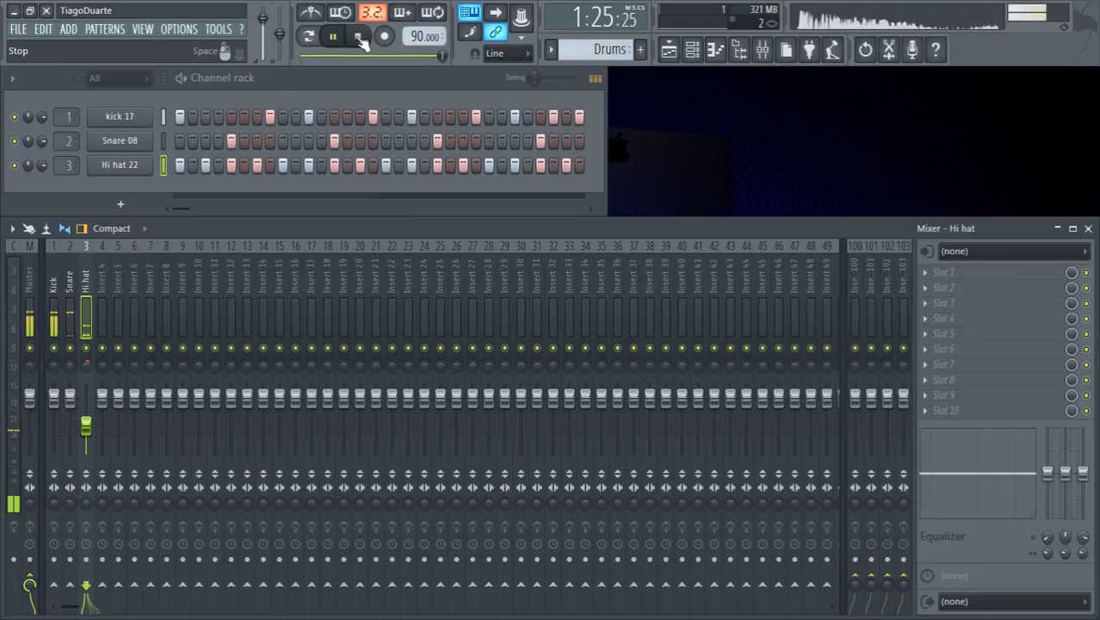
{"action": "left_click", "coordinate": [360, 38]}
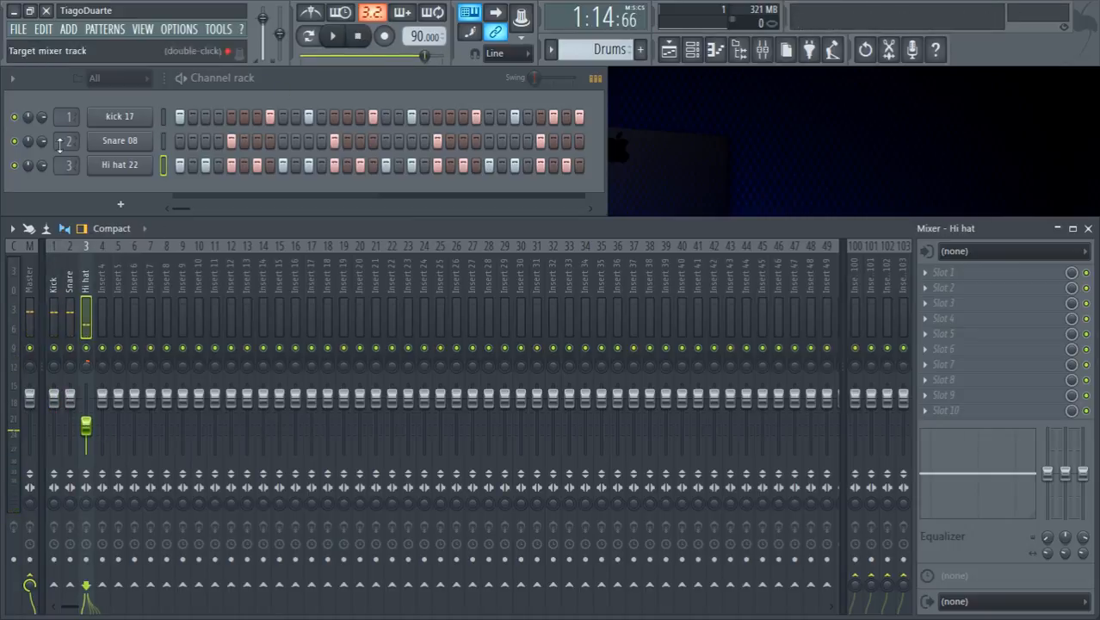
Send the Kick mixer track to Insert 6 and select Insert 6
{"action": "left_click", "coordinate": [73, 306]}
{"action": "left_click", "coordinate": [54, 290]}
{"action": "left_click", "coordinate": [72, 290]}
{"action": "left_click", "coordinate": [81, 292]}
{"action": "left_click", "coordinate": [55, 293]}
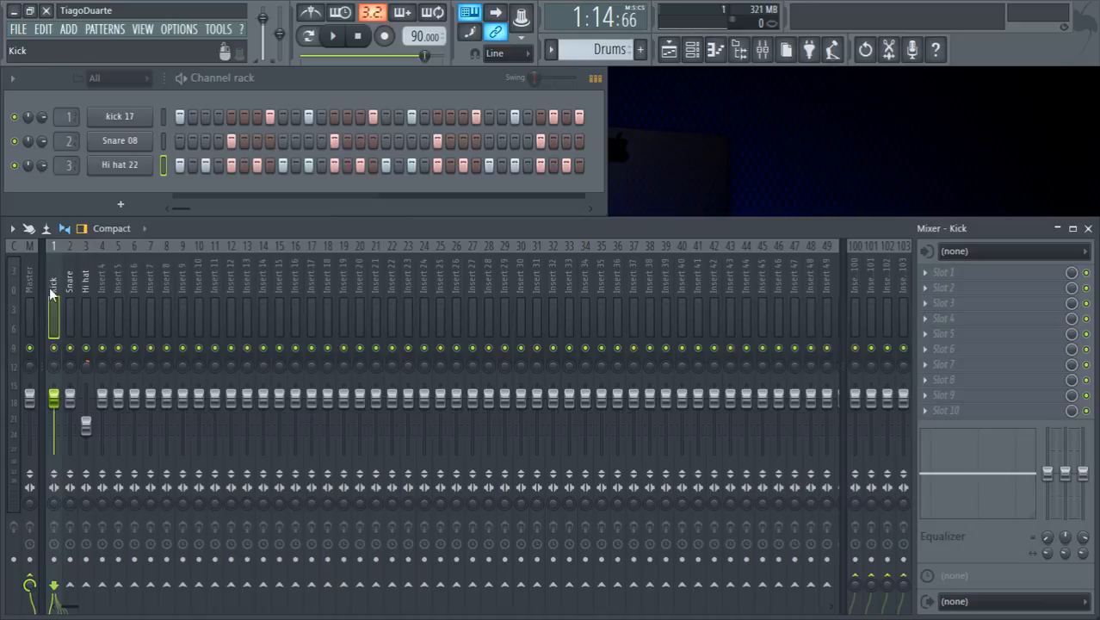
{"action": "left_click", "coordinate": [135, 587]}
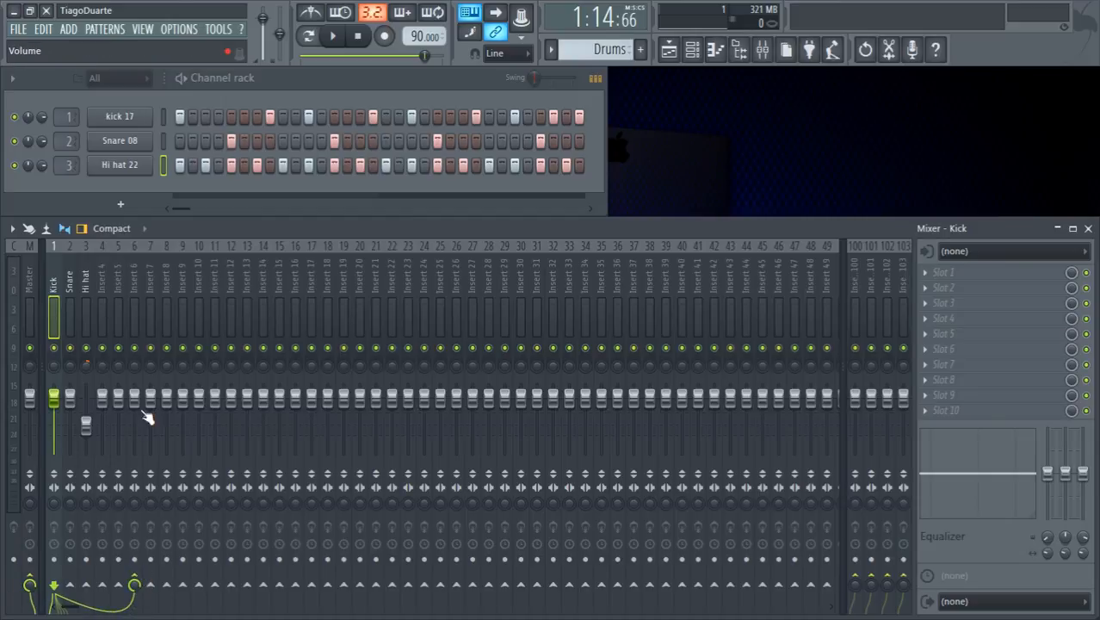
{"action": "left_click", "coordinate": [135, 293]}
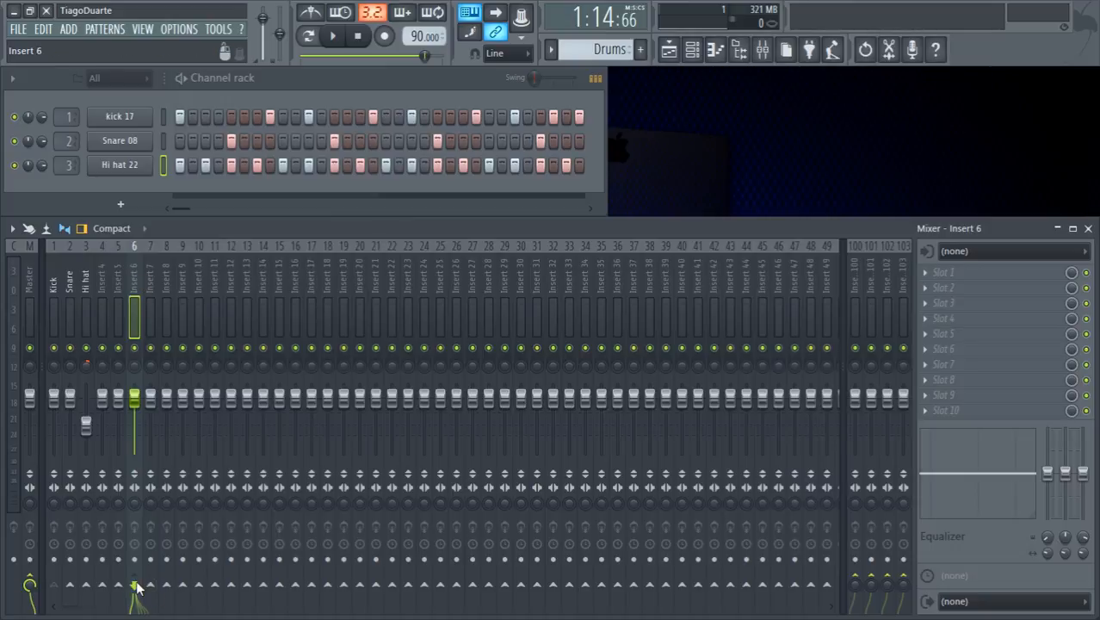
Disable Insert 6's send to the Master and play the beat, comparing the Kick and Insert 6 mixer tracks
{"action": "left_click", "coordinate": [31, 582]}
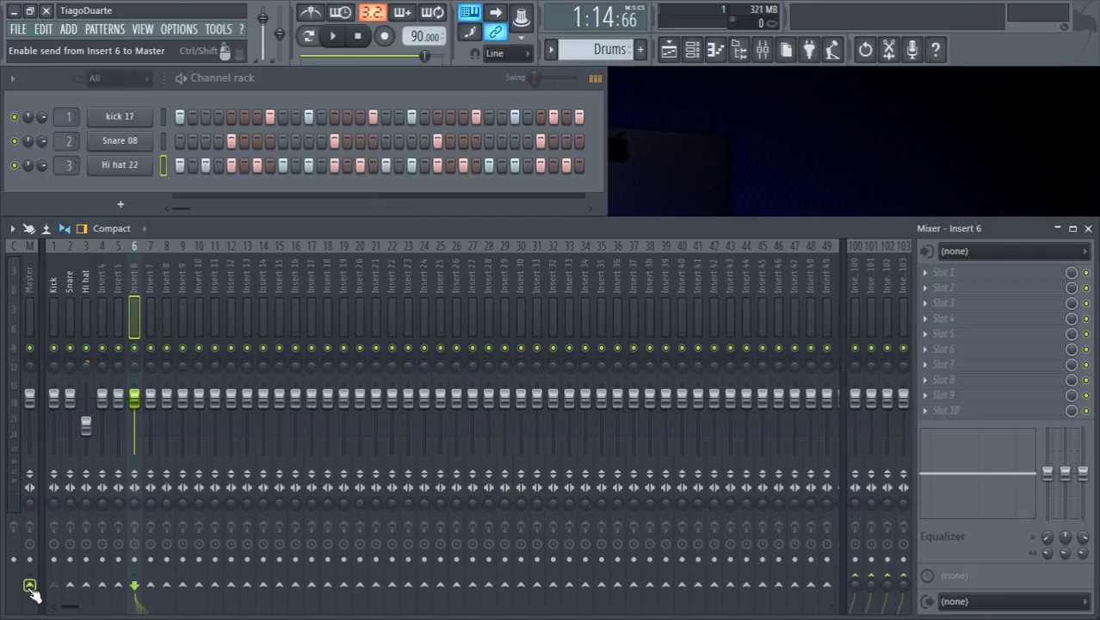
{"action": "key", "text": "space"}
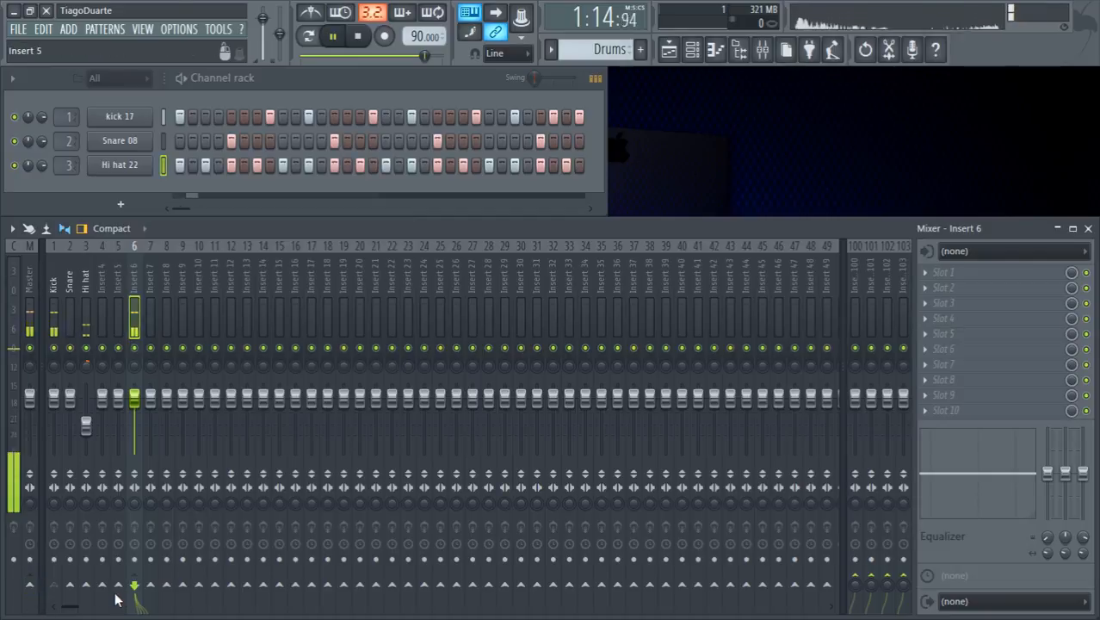
{"action": "left_click", "coordinate": [55, 275]}
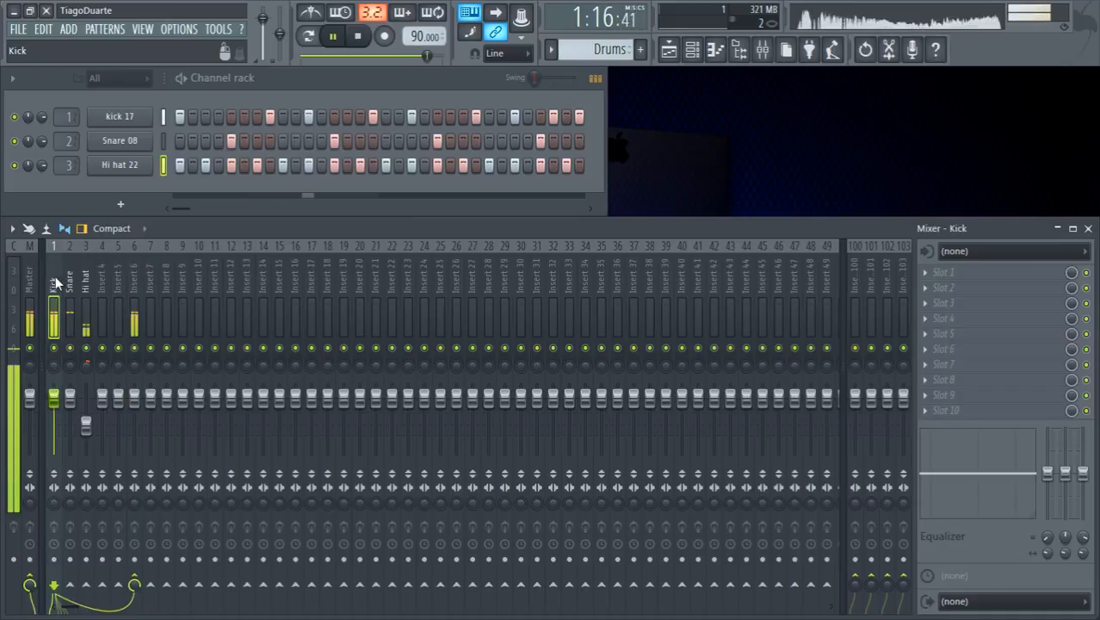
{"action": "left_click", "coordinate": [135, 282]}
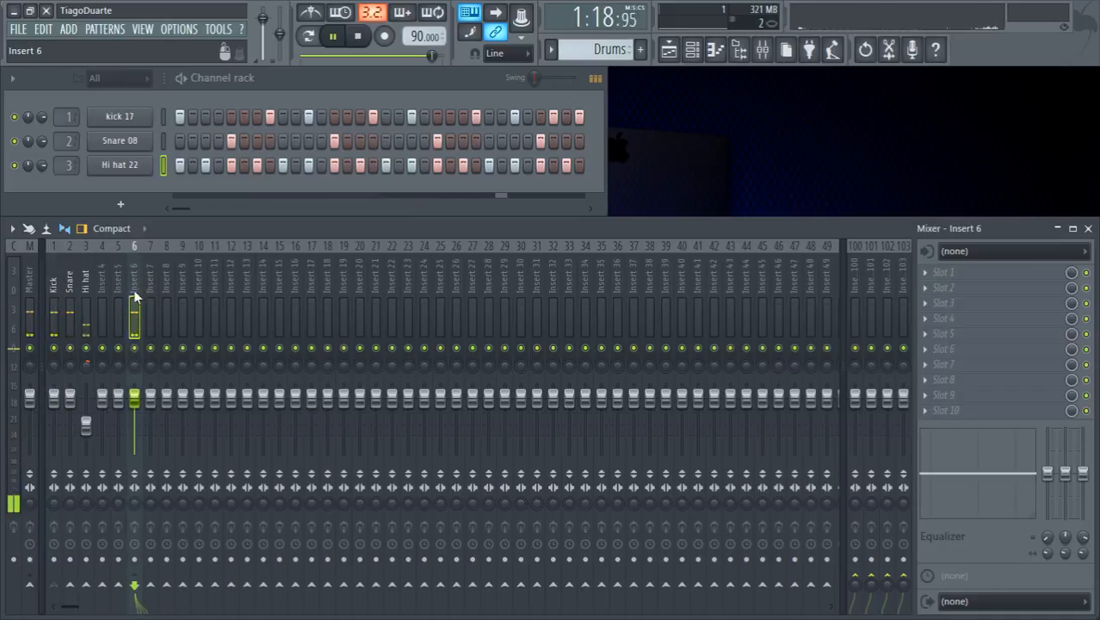
{"action": "left_click", "coordinate": [29, 586]}
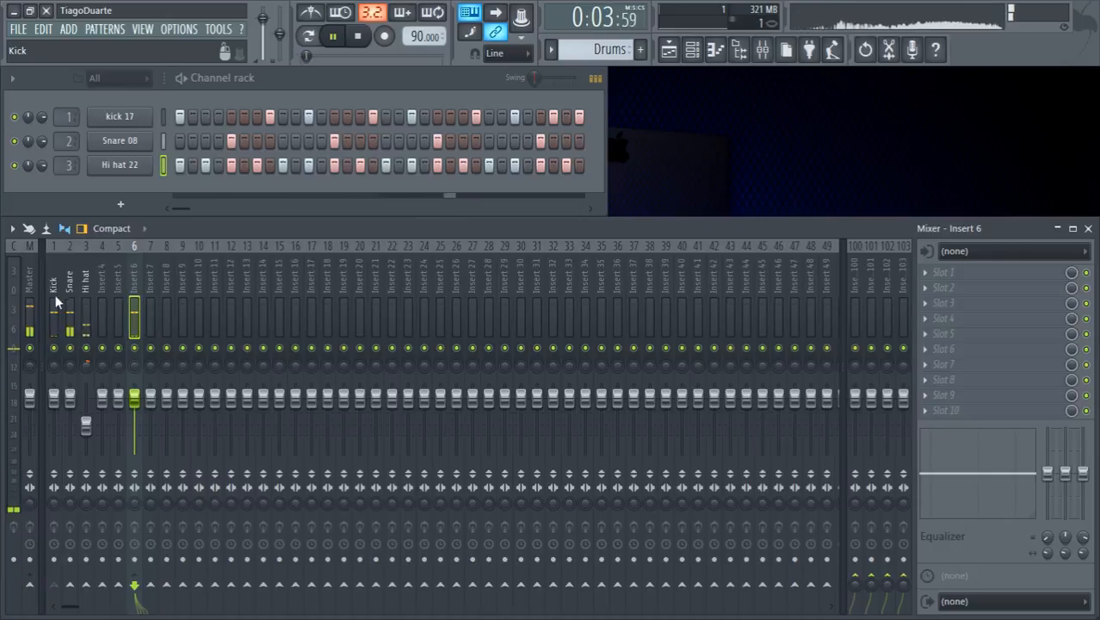
Lower the Kick's send level to Insert 6 to 0%, raise it again, and disable that send
{"action": "left_click", "coordinate": [56, 283]}
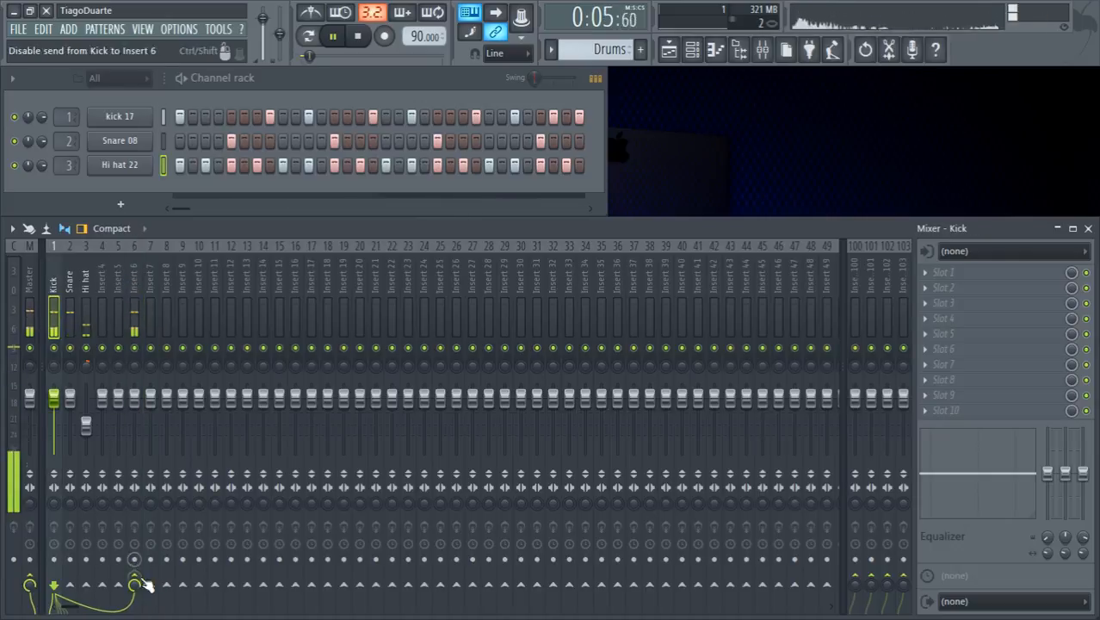
{"action": "left_click_drag", "start_coordinate": [140, 584], "coordinate": [141, 598]}
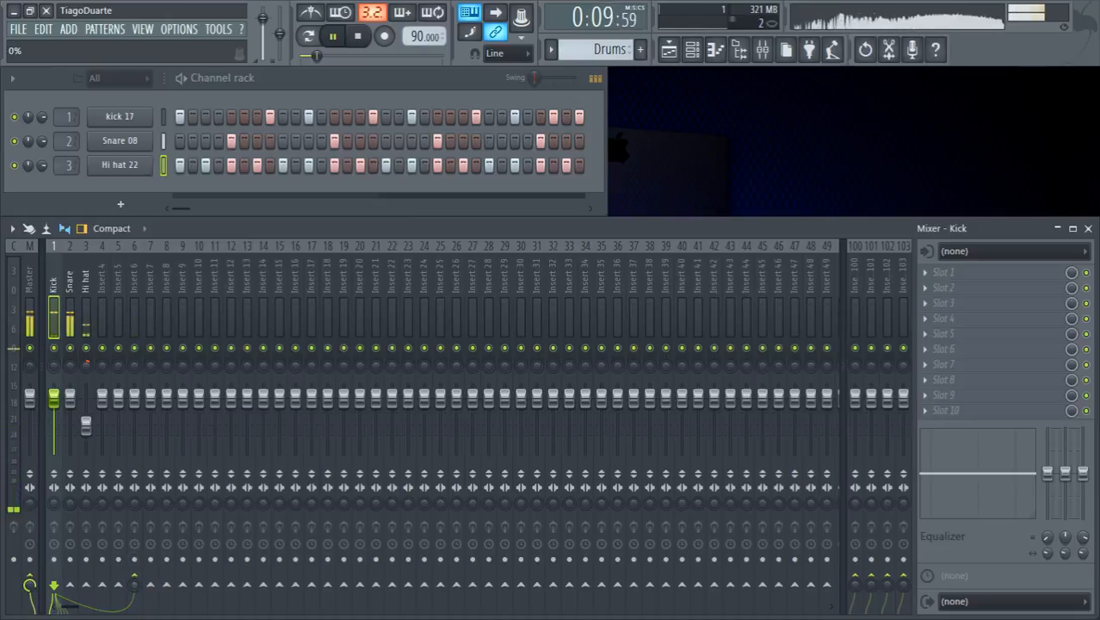
{"action": "left_click_drag", "start_coordinate": [134, 585], "coordinate": [135, 547]}
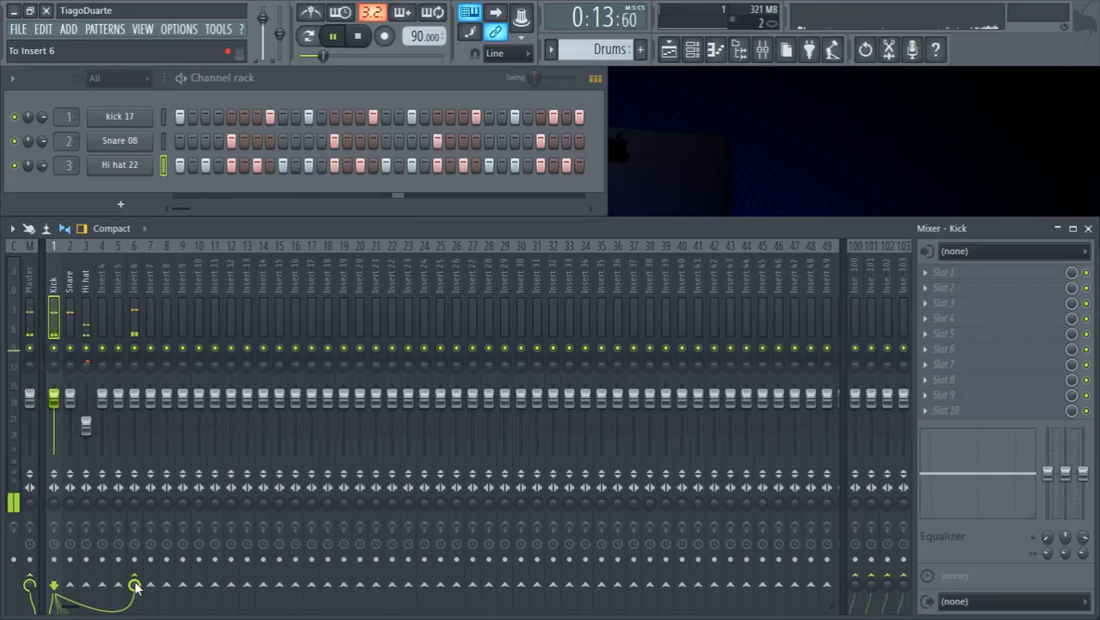
{"action": "left_click_drag", "start_coordinate": [134, 585], "coordinate": [134, 614]}
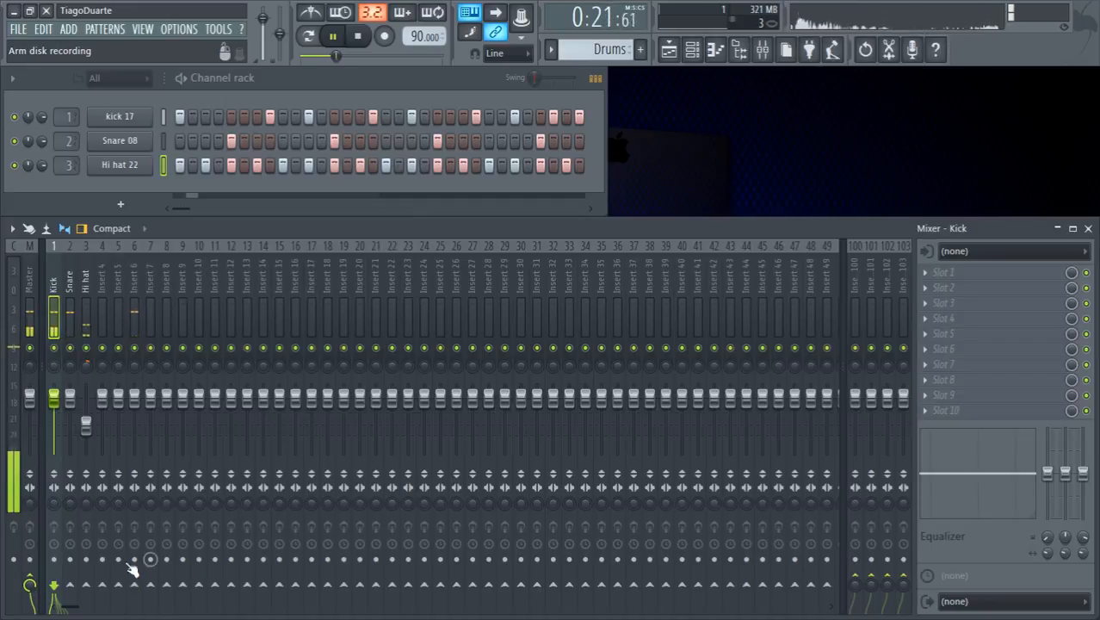
Disable the Snare mixer track's send to the Master and enable it again
{"action": "left_click", "coordinate": [68, 287]}
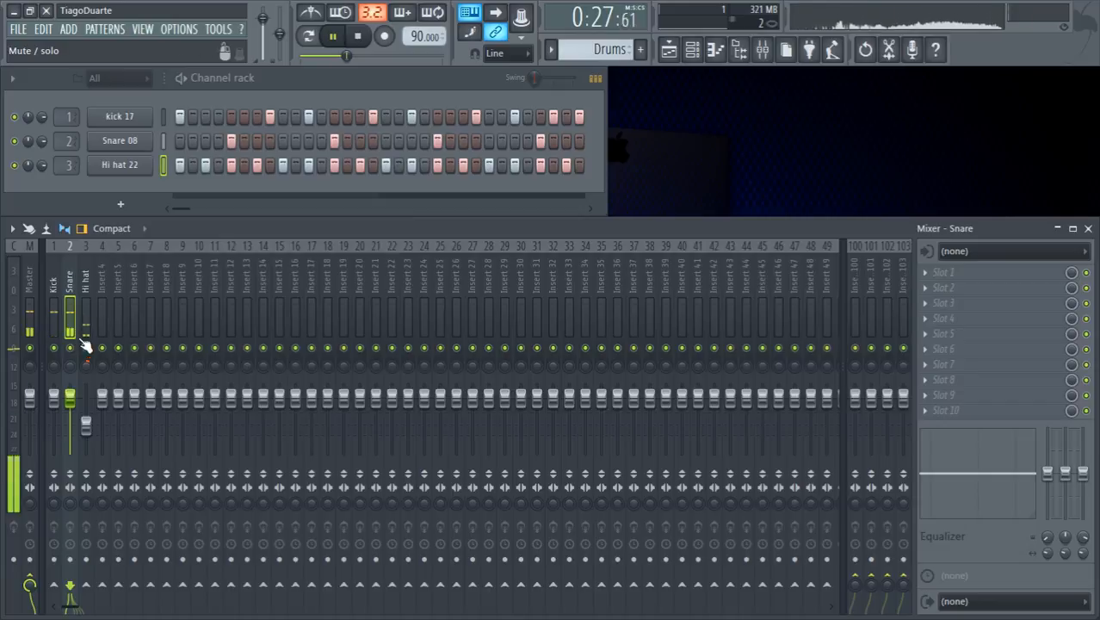
{"action": "left_click", "coordinate": [32, 584]}
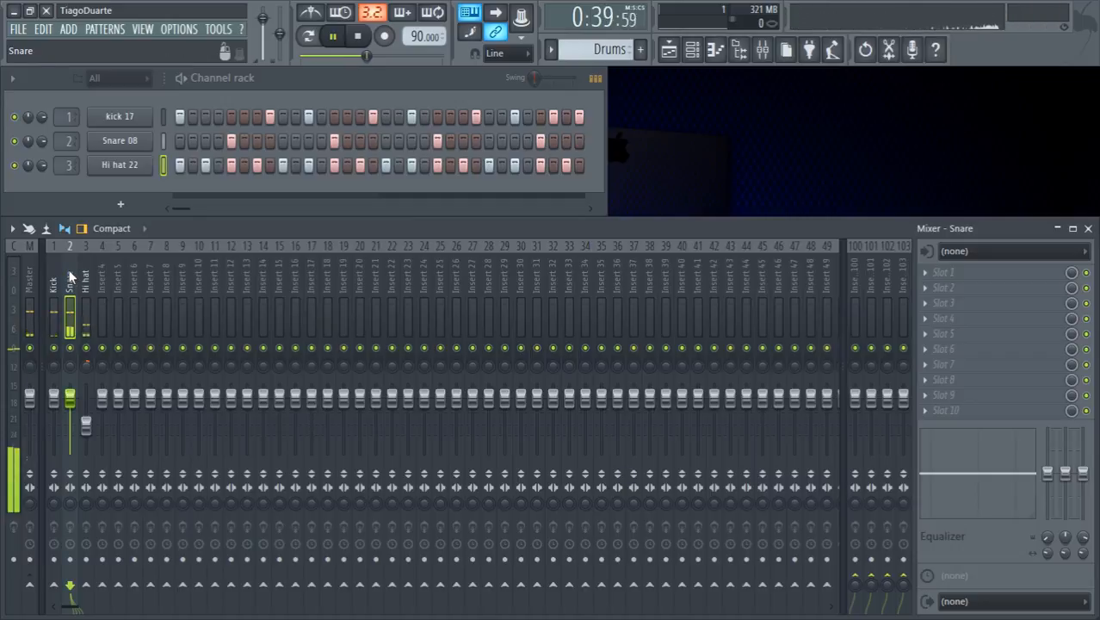
{"action": "left_click", "coordinate": [30, 583]}
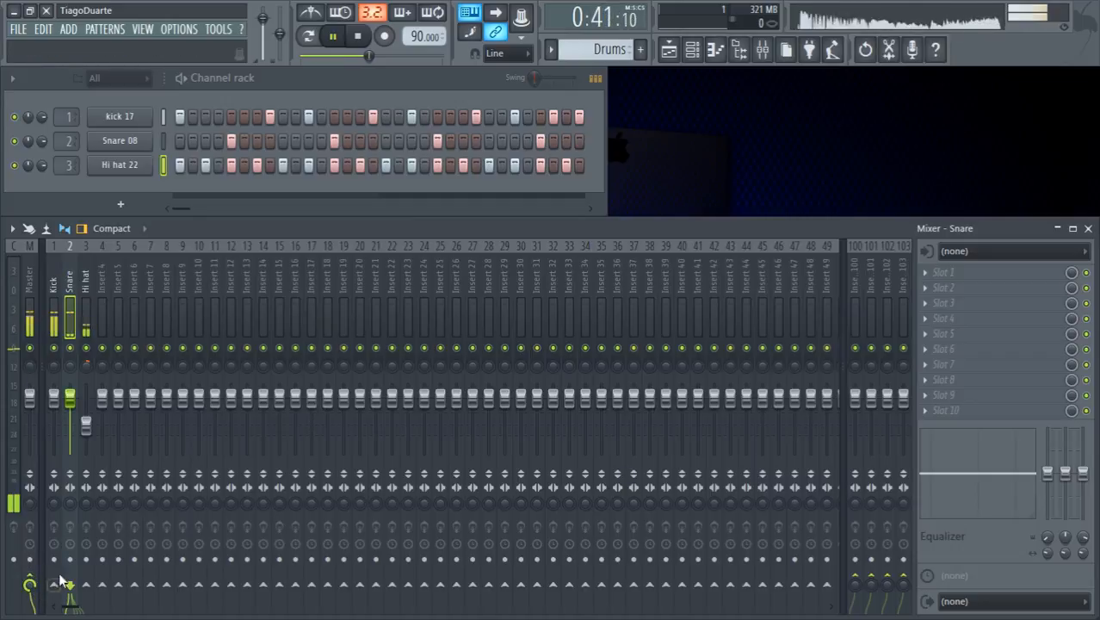
Rename the Insert 4 mixer track as Drums
{"action": "left_click", "coordinate": [54, 282]}
{"action": "left_click", "coordinate": [85, 283], "text": "shift"}
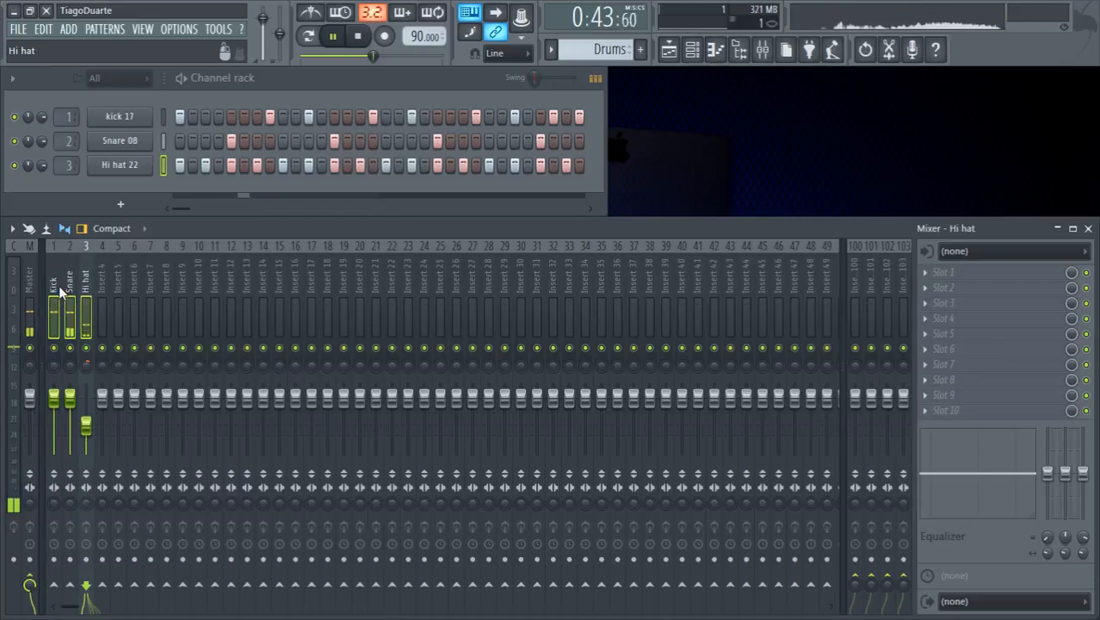
{"action": "left_click", "coordinate": [72, 281]}
{"action": "left_click", "coordinate": [86, 286]}
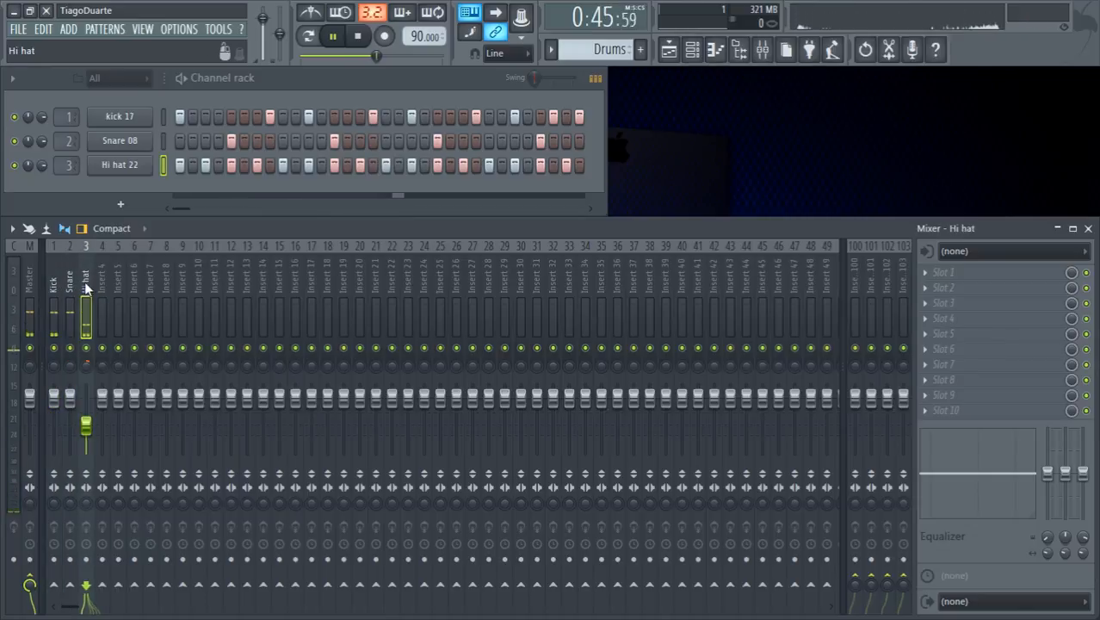
{"action": "left_click", "coordinate": [102, 288]}
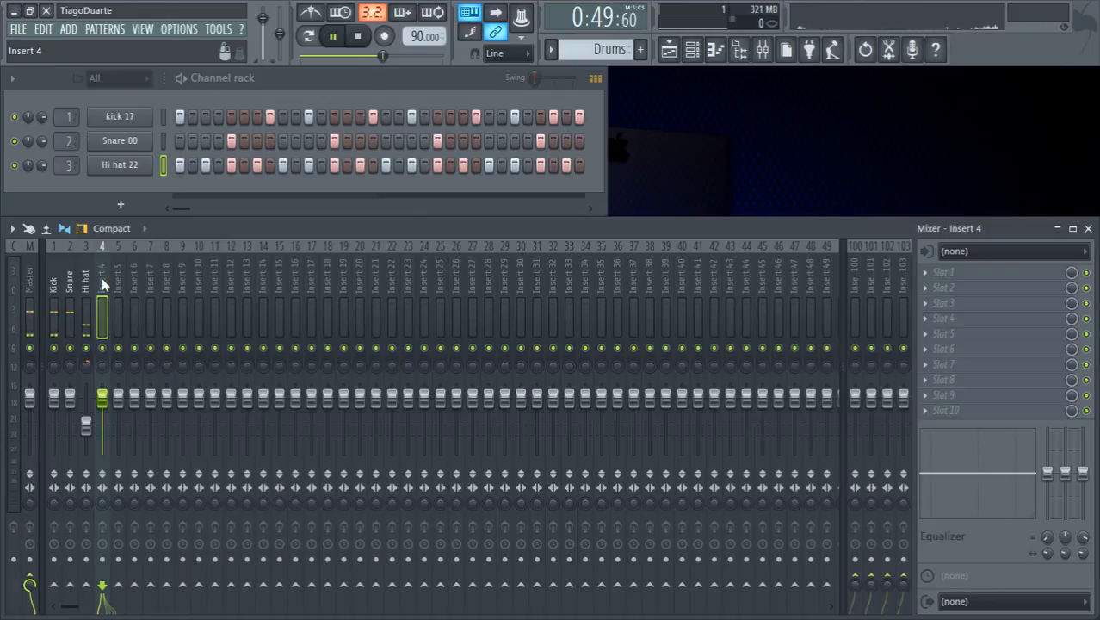
{"action": "double_click", "coordinate": [102, 277]}
{"action": "type", "text": "Drums"}
{"action": "key", "text": "Return"}
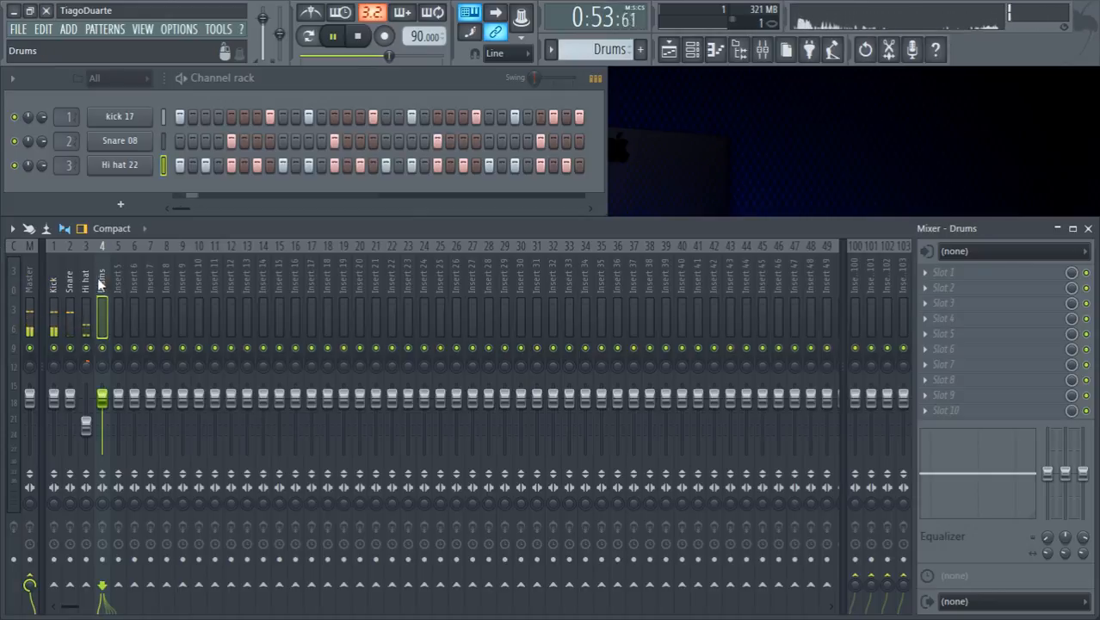
Enable a send from the Kick mixer track to the Drums track and stop playback
{"action": "left_click", "coordinate": [55, 280]}
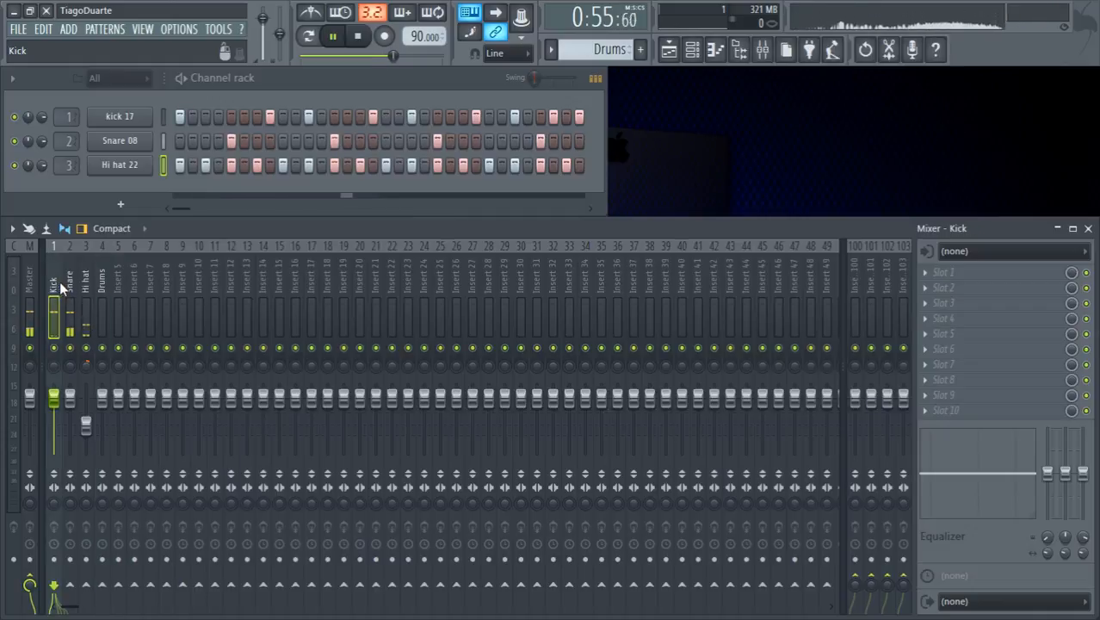
{"action": "left_click", "coordinate": [70, 283]}
{"action": "left_click", "coordinate": [53, 284]}
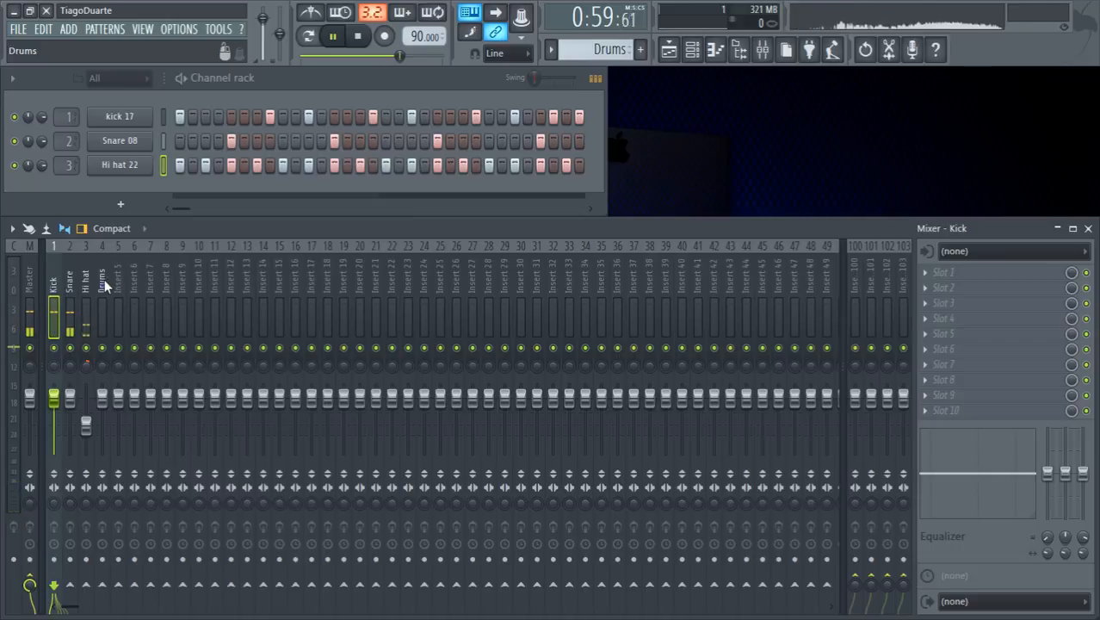
{"action": "left_click", "coordinate": [101, 585]}
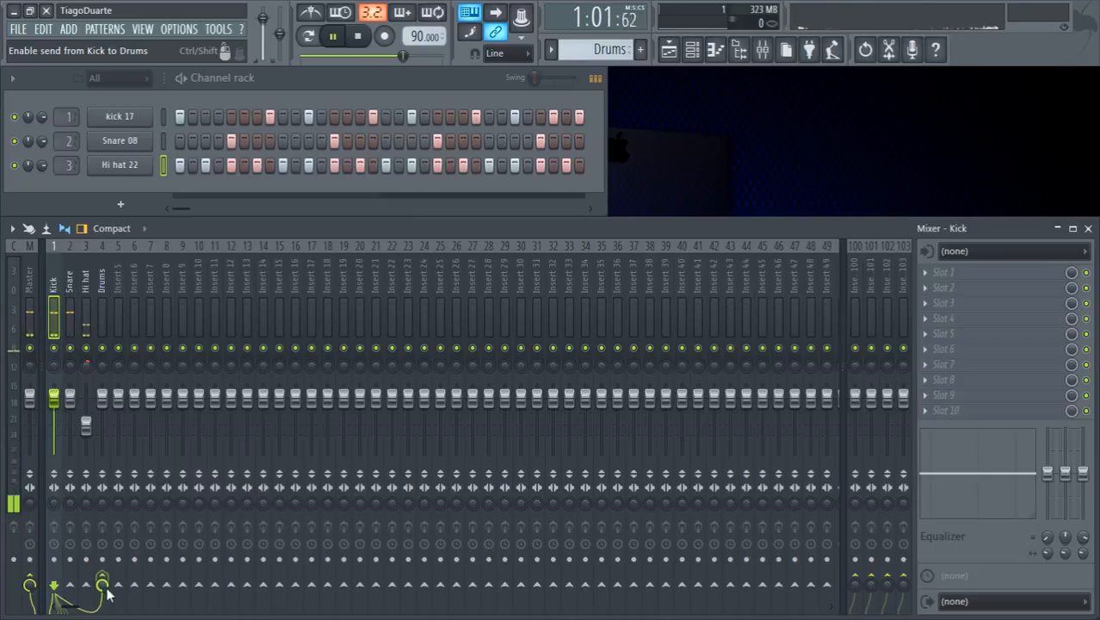
{"action": "key", "text": "space"}
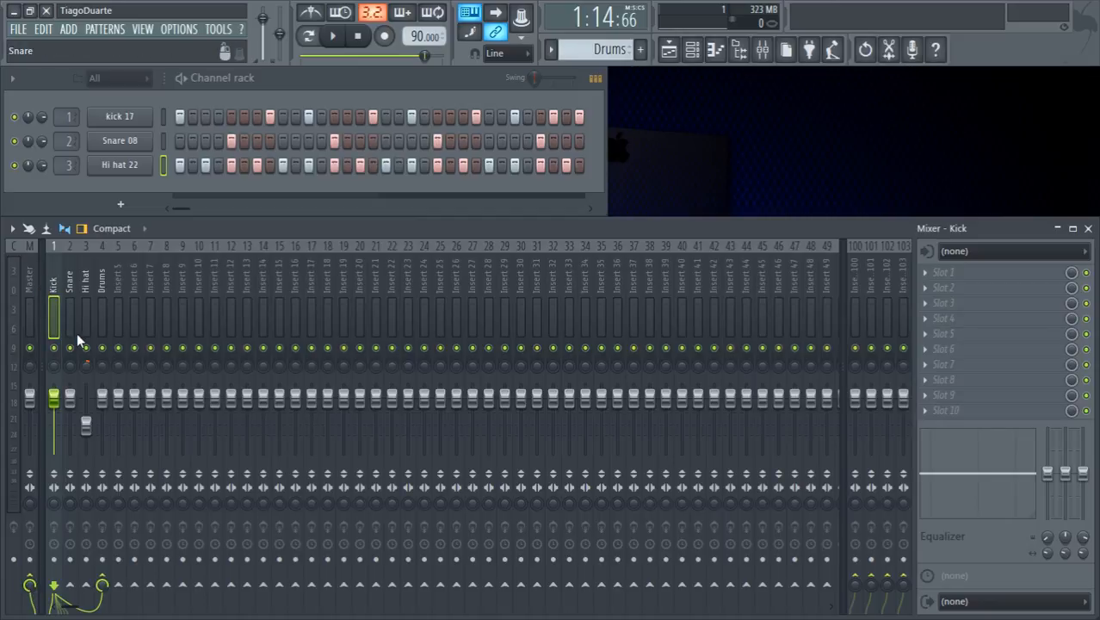
Route the Kick mixer track to the Drums track only
{"action": "left_click", "coordinate": [101, 274]}
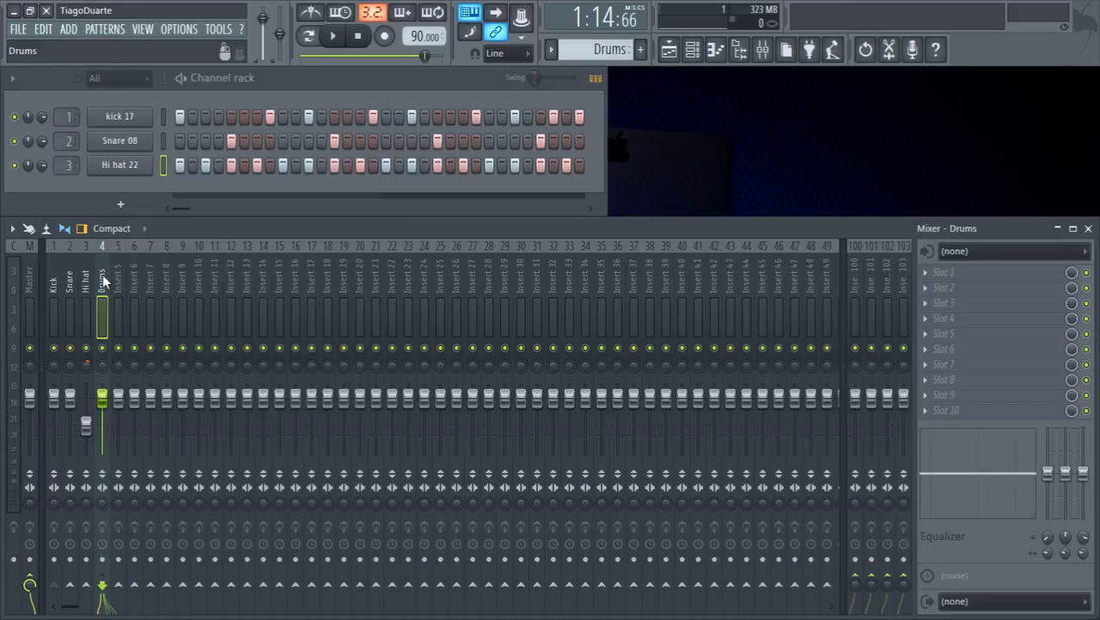
{"action": "left_click", "coordinate": [52, 279]}
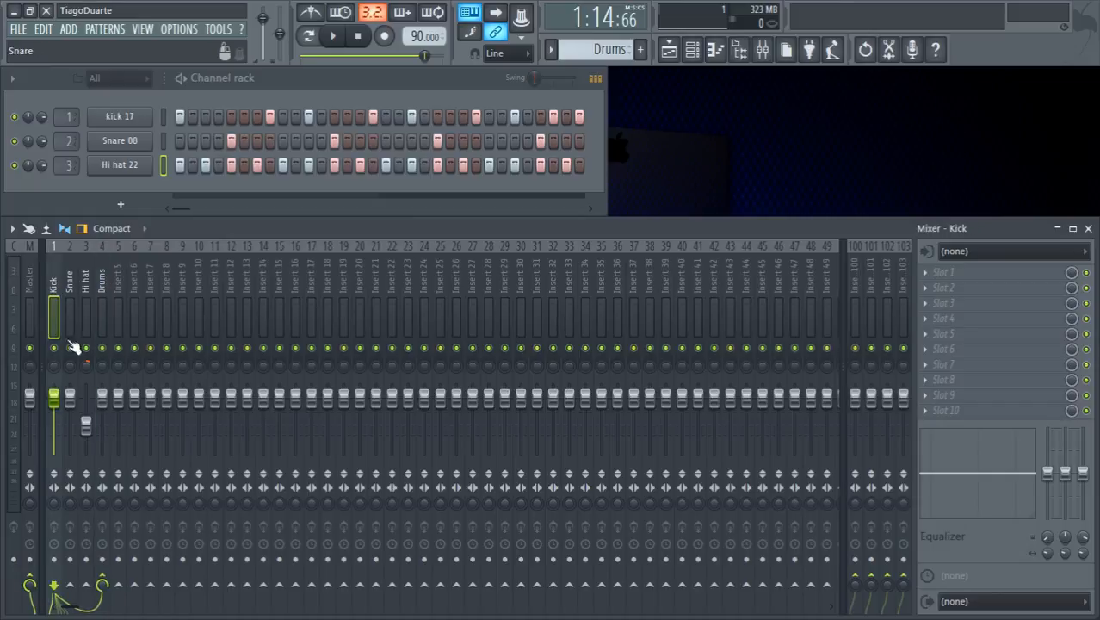
{"action": "right_click", "coordinate": [103, 582]}
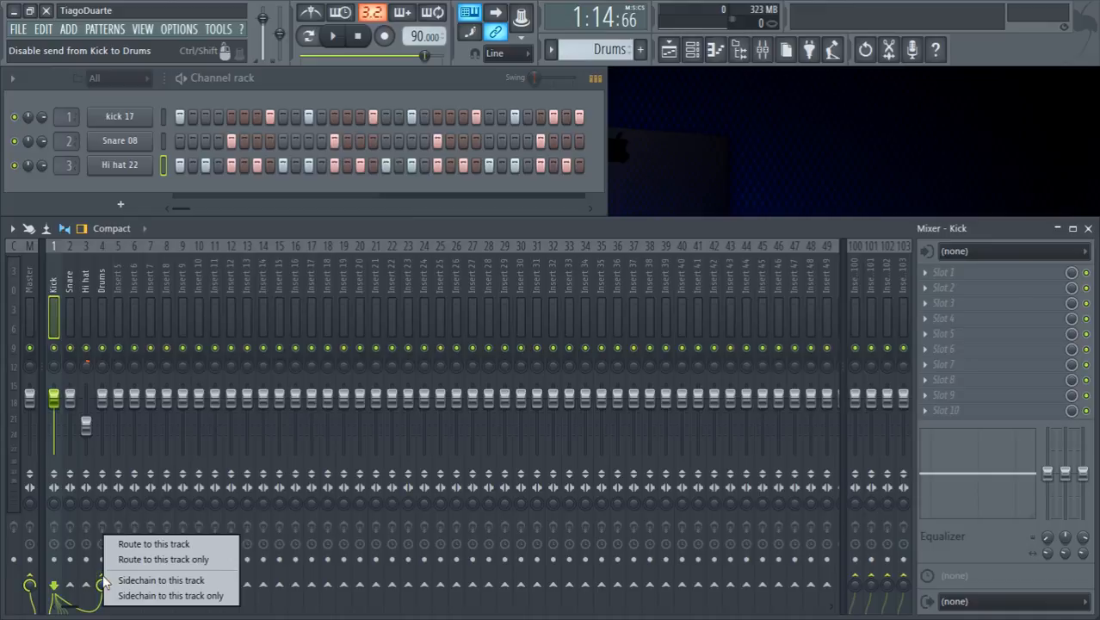
{"action": "left_click", "coordinate": [193, 560]}
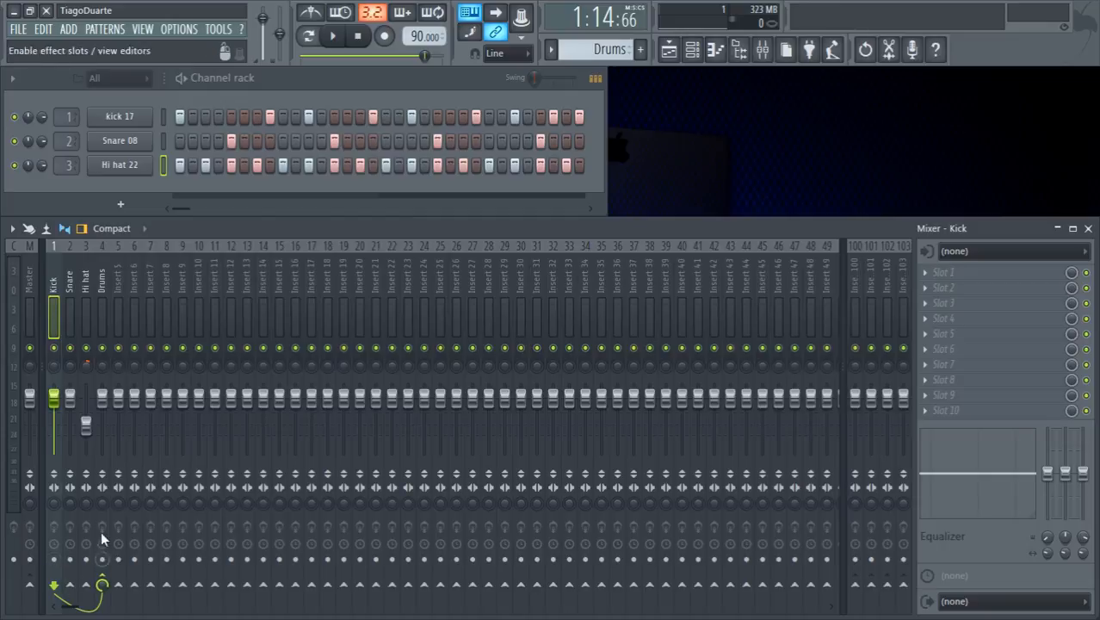
Play the beat to check the Kick's signal on the Drums mixer track, and stop playback
{"action": "left_click", "coordinate": [105, 272]}
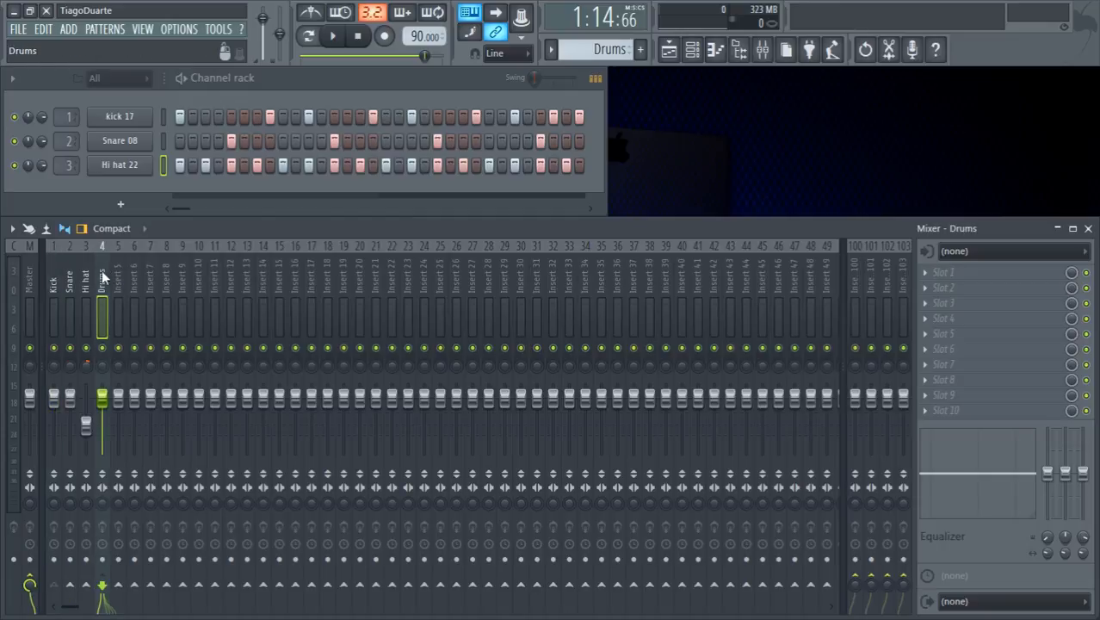
{"action": "left_click", "coordinate": [52, 282]}
{"action": "key", "text": "space"}
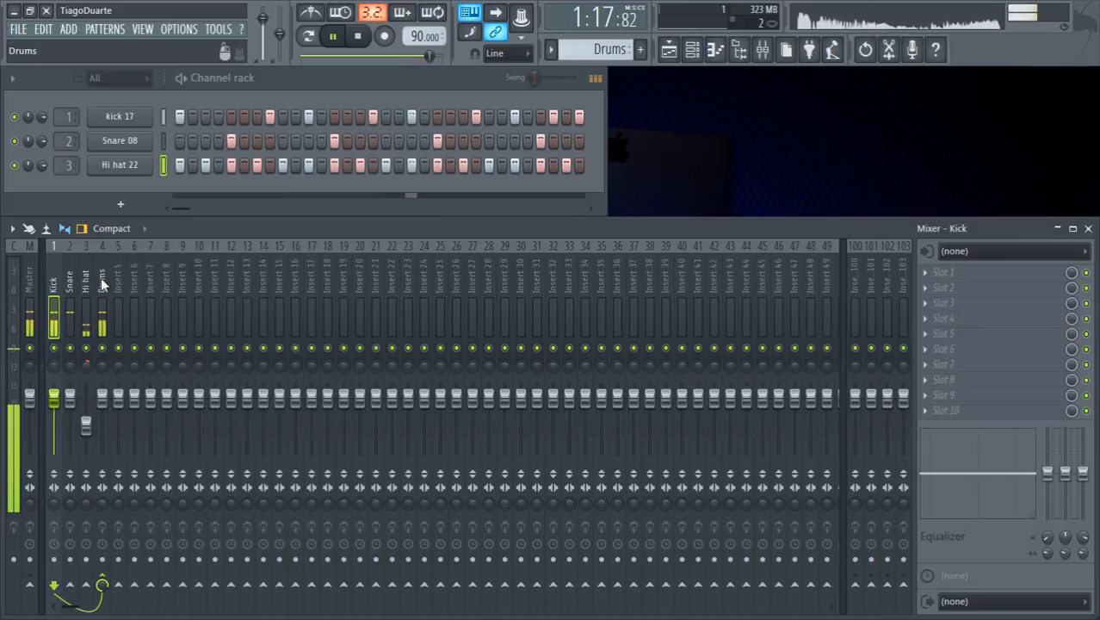
{"action": "left_click", "coordinate": [103, 320]}
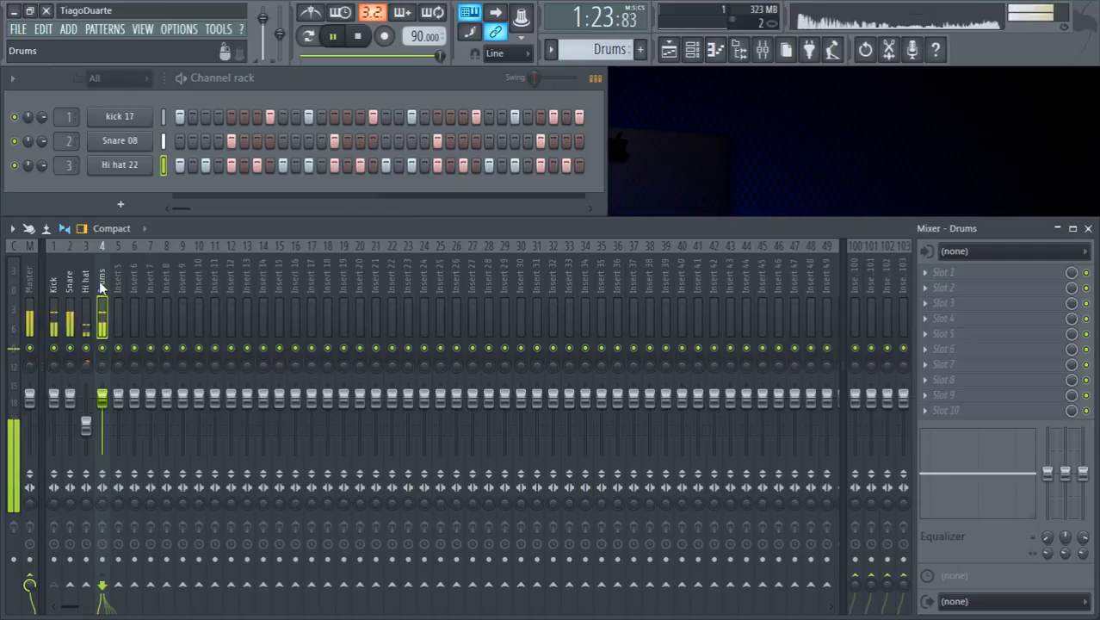
{"action": "key", "text": "space"}
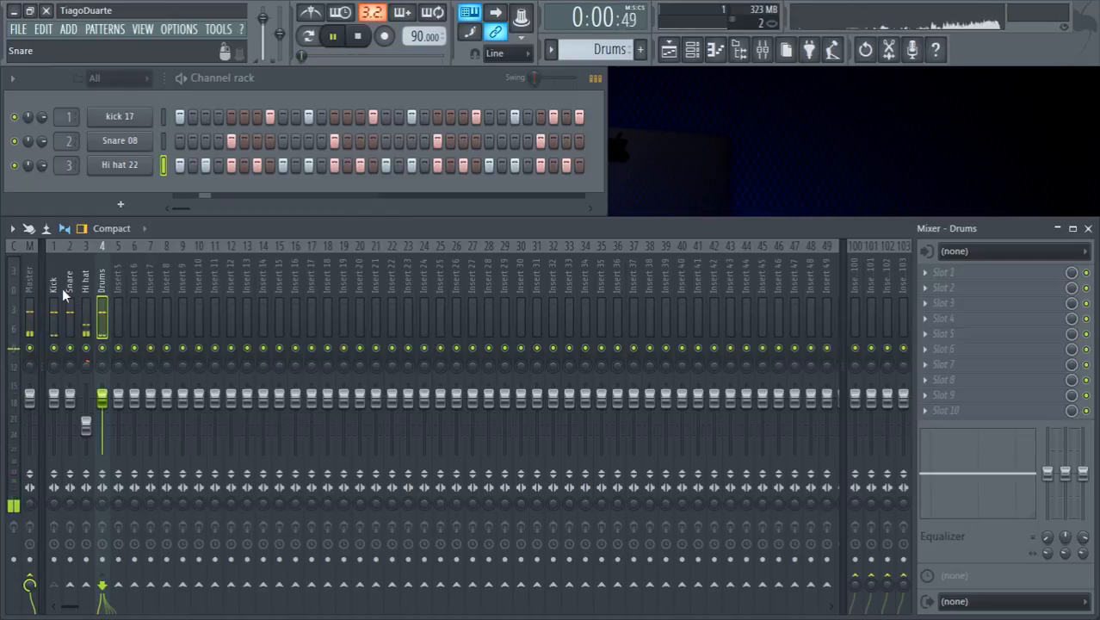
{"action": "left_click", "coordinate": [57, 287]}
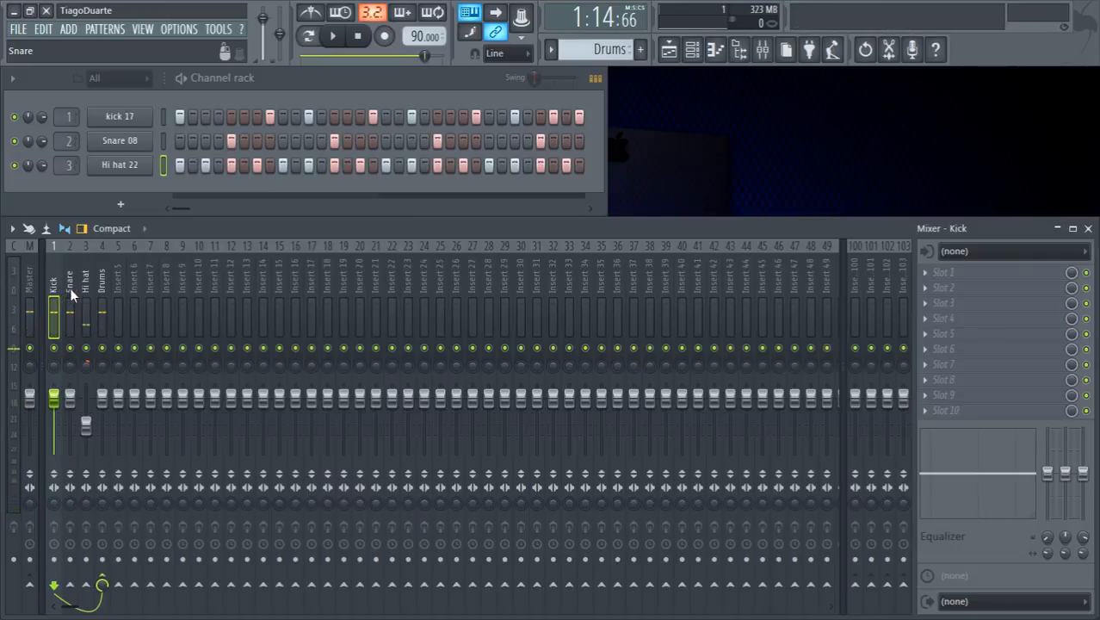
{"action": "left_click", "coordinate": [71, 288]}
{"action": "left_click", "coordinate": [84, 288]}
{"action": "left_click", "coordinate": [71, 288]}
{"action": "left_click", "coordinate": [84, 289]}
{"action": "left_click", "coordinate": [68, 288]}
{"action": "left_click", "coordinate": [83, 288]}
{"action": "left_click", "coordinate": [71, 288]}
{"action": "left_click", "coordinate": [85, 289]}
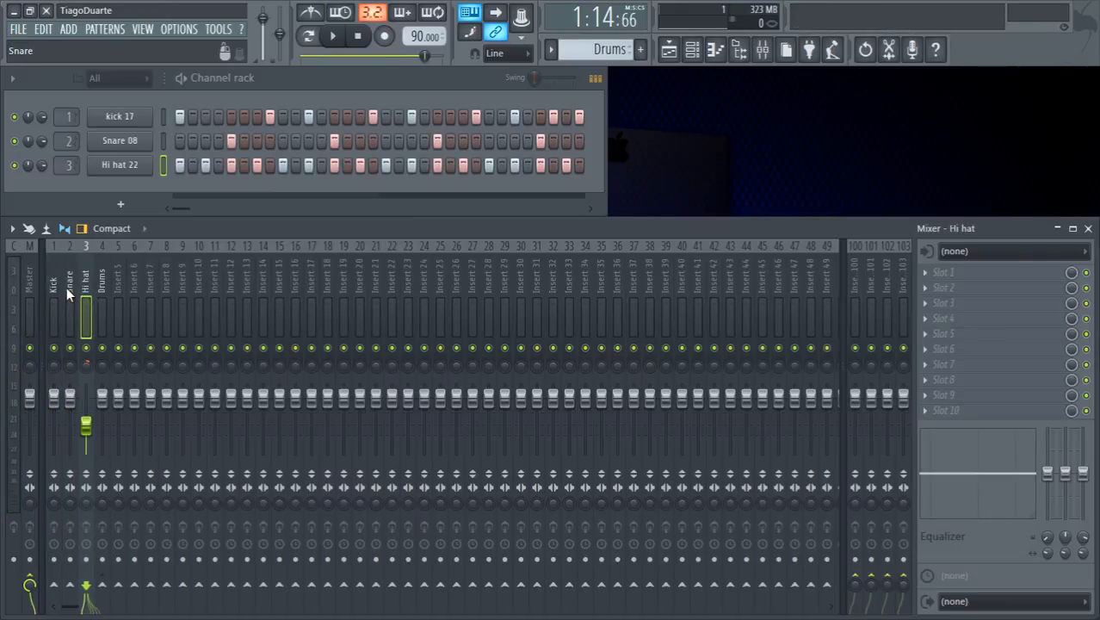
{"action": "left_click", "coordinate": [67, 286]}
{"action": "left_click", "coordinate": [84, 297], "text": "ctrl"}
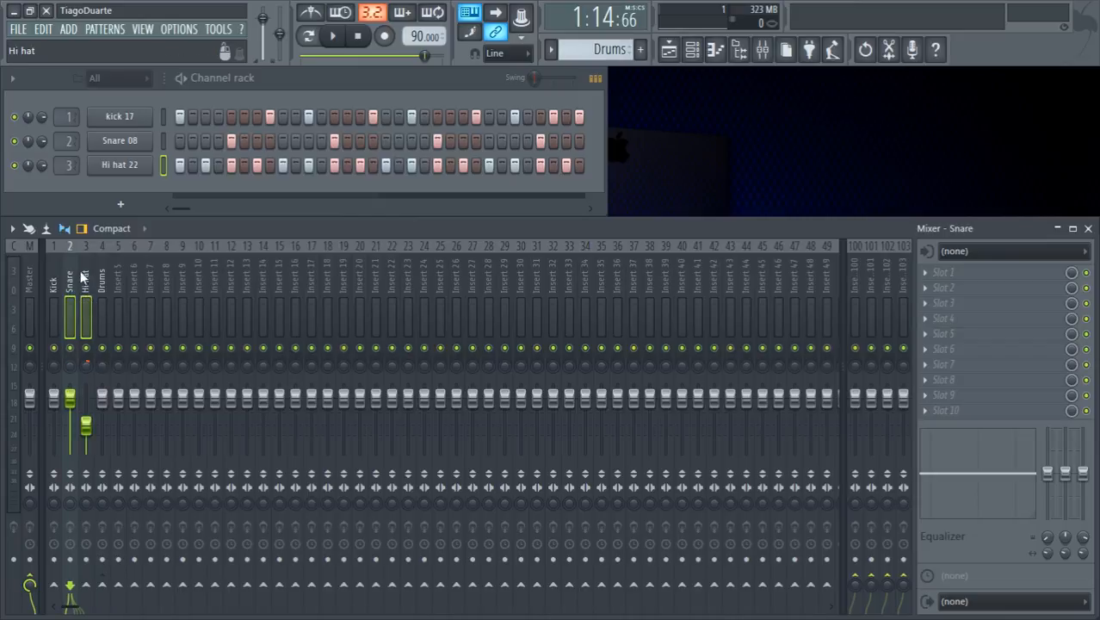
{"action": "left_click", "coordinate": [117, 291]}
Select the Kick, Snare and Hi hat mixer tracks together and route them to the Drums track only
{"action": "left_click", "coordinate": [53, 289]}
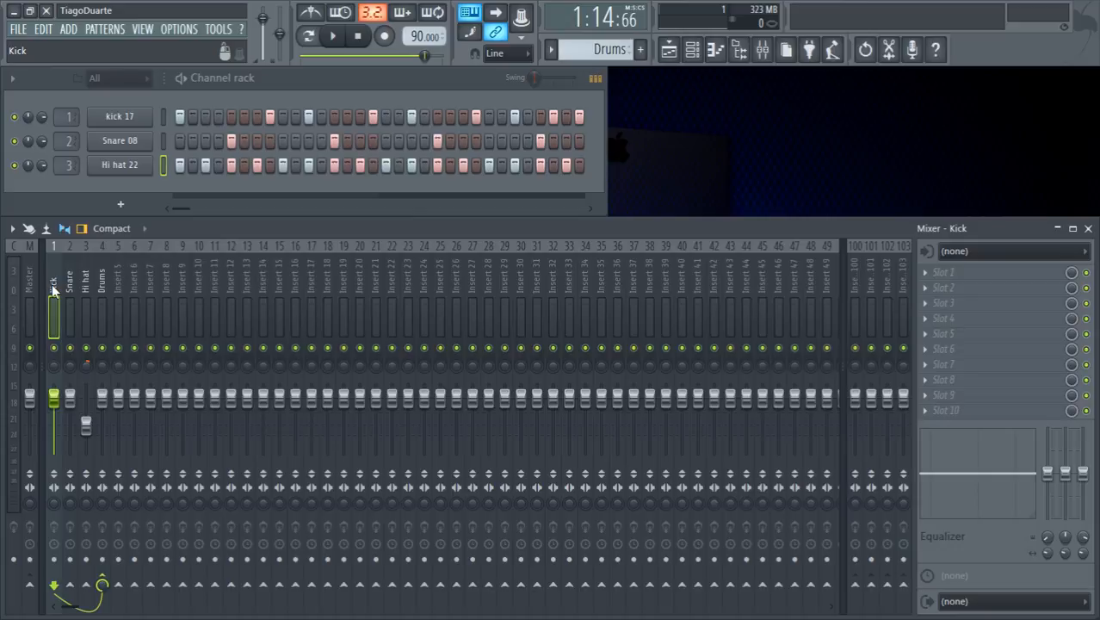
{"action": "left_click_drag", "start_coordinate": [53, 290], "coordinate": [88, 291]}
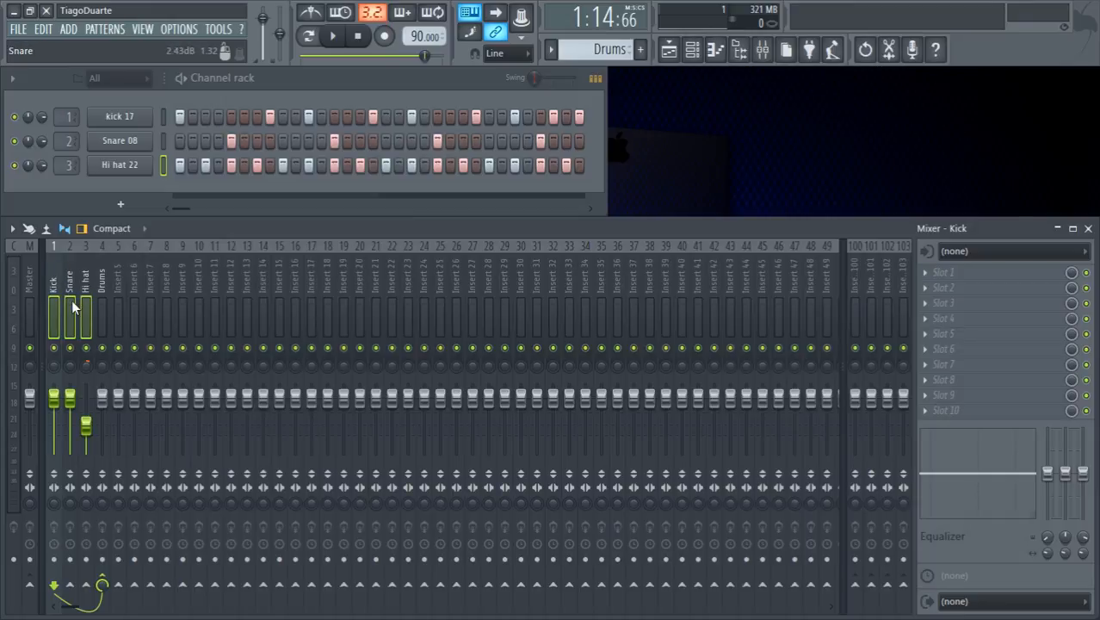
{"action": "right_click", "coordinate": [104, 583]}
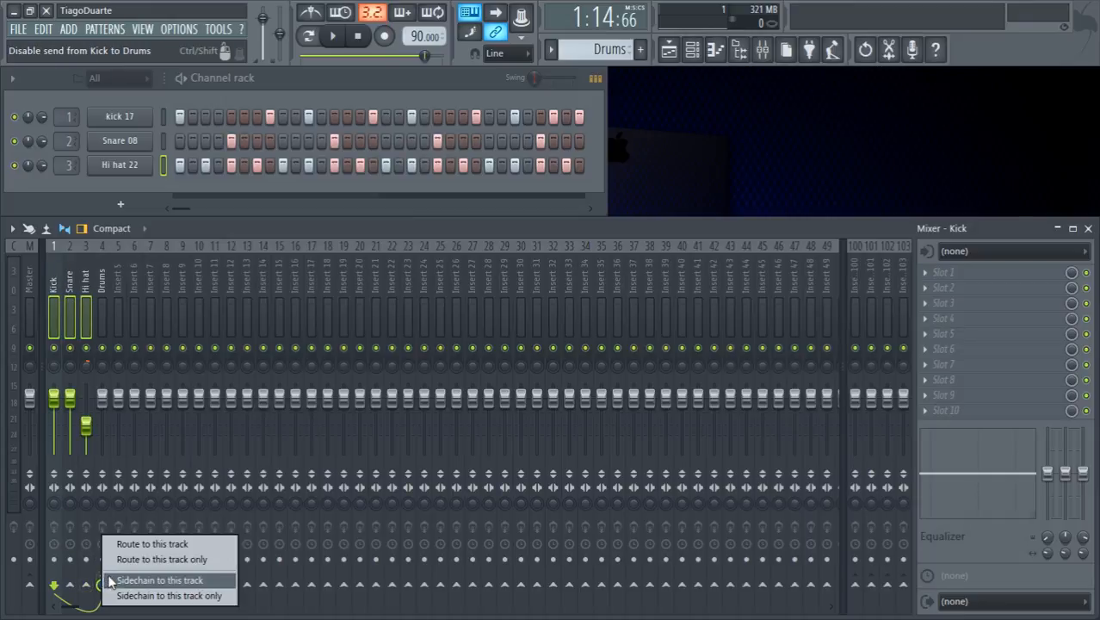
{"action": "left_click", "coordinate": [156, 561]}
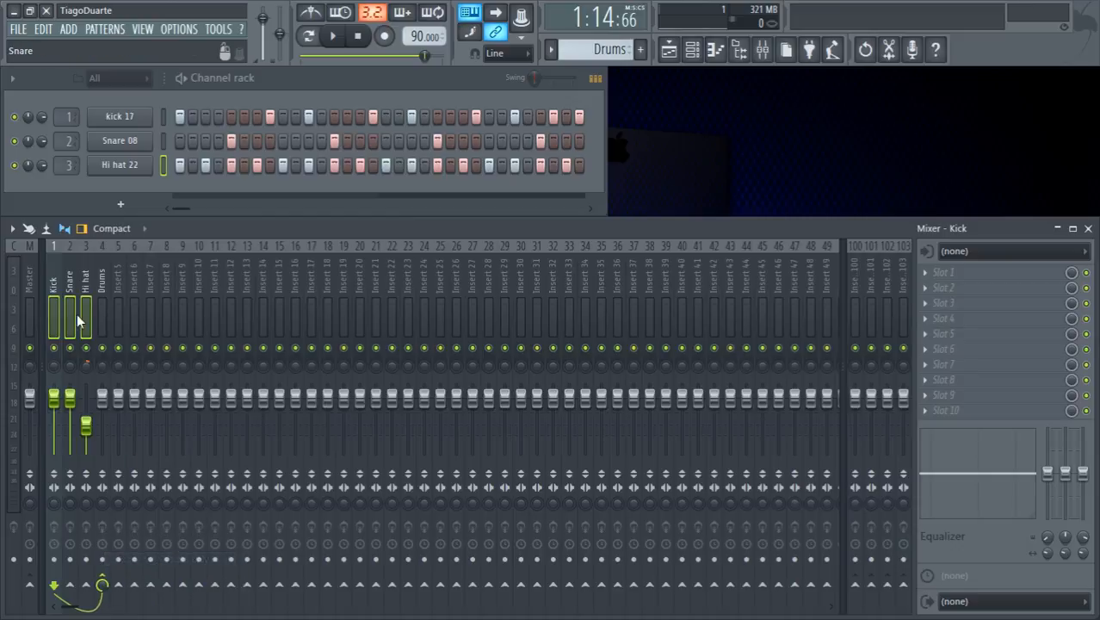
Inspect the routing of the Kick, Snare, Hi hat and Drums mixer tracks one after another
{"action": "left_click", "coordinate": [101, 292]}
{"action": "left_click", "coordinate": [72, 293]}
{"action": "left_click", "coordinate": [83, 286]}
{"action": "left_click", "coordinate": [74, 284]}
{"action": "left_click", "coordinate": [60, 288]}
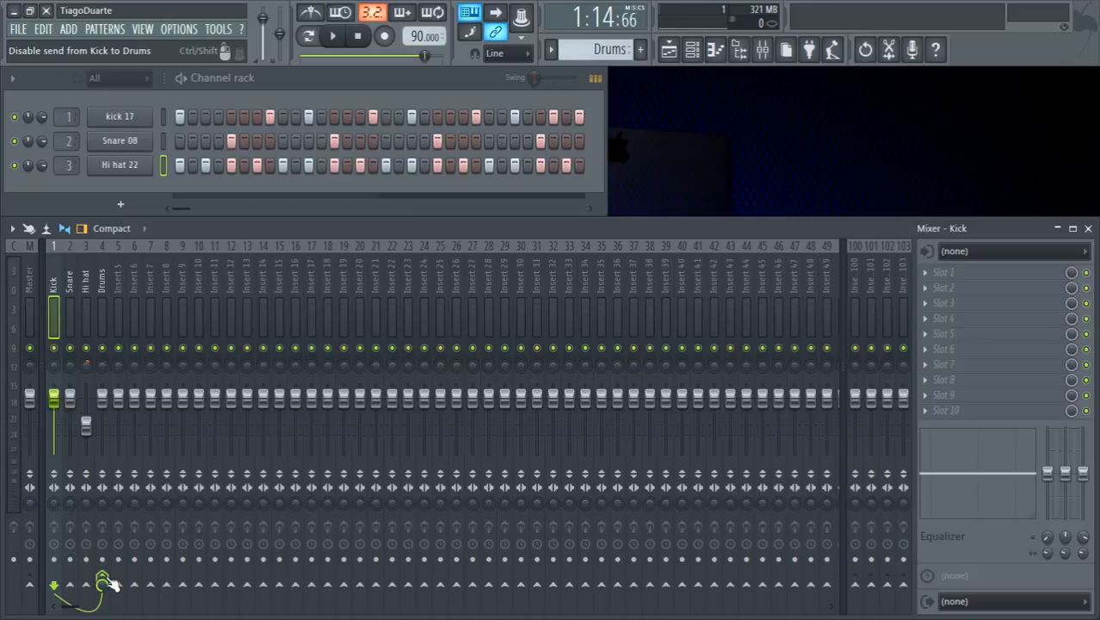
{"action": "left_click", "coordinate": [71, 297]}
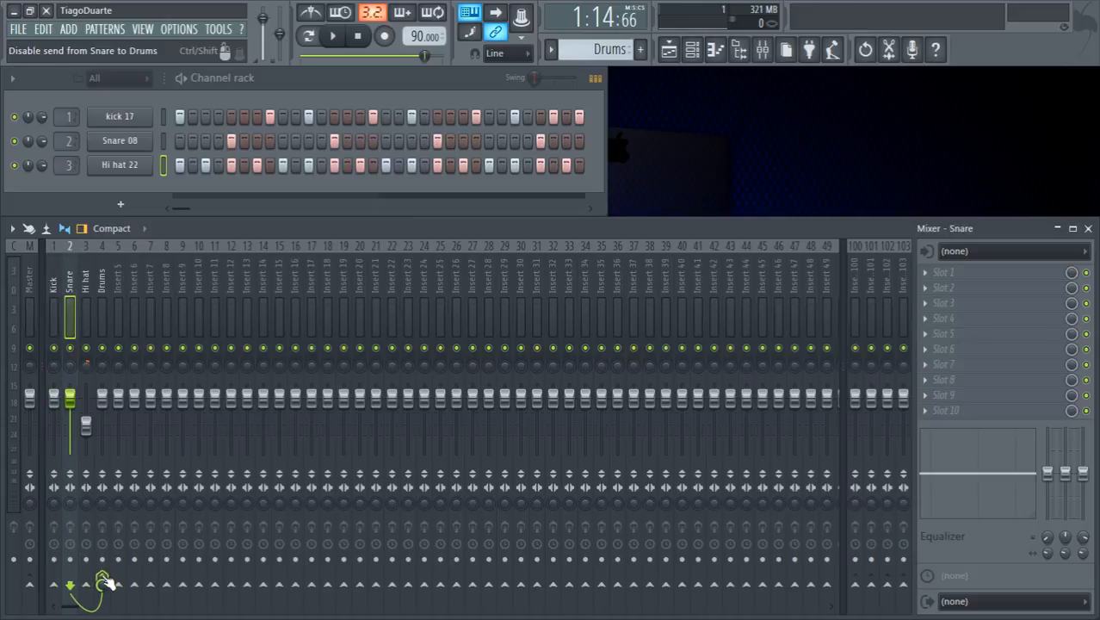
{"action": "left_click", "coordinate": [86, 284]}
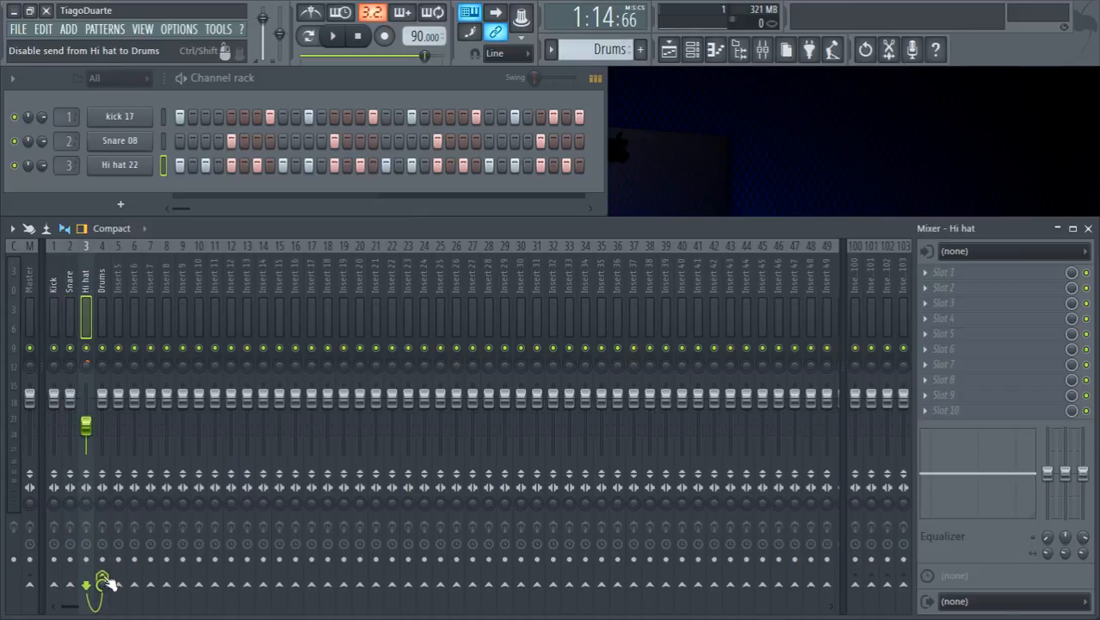
{"action": "left_click", "coordinate": [104, 316]}
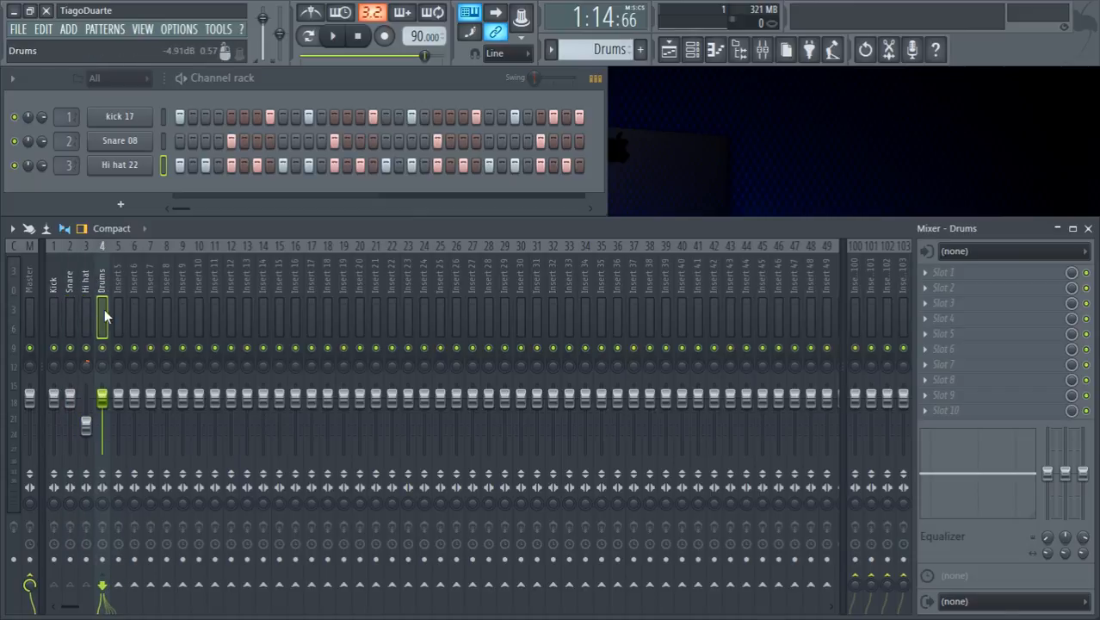
Play the beat, try a lower volume and a changed pan on the Drums mixer track, and reset both controls
{"action": "key", "text": "space"}
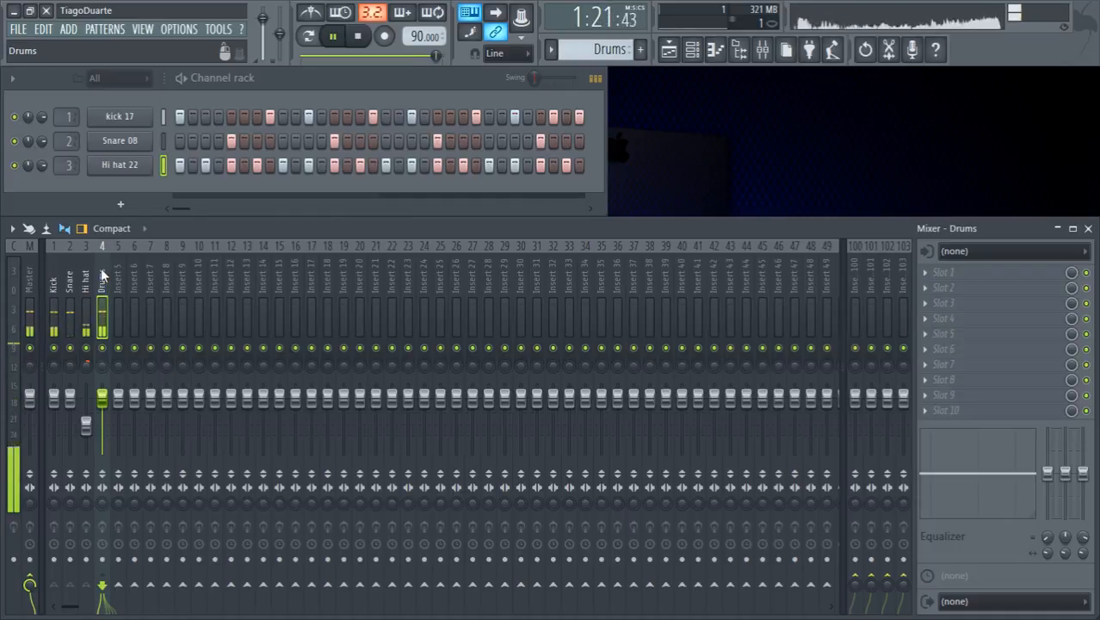
{"action": "mouse_move", "coordinate": [102, 398]}
{"action": "left_mouse_down"}
{"action": "mouse_move", "coordinate": [102, 444]}
{"action": "mouse_move", "coordinate": [102, 405]}
{"action": "left_mouse_up"}
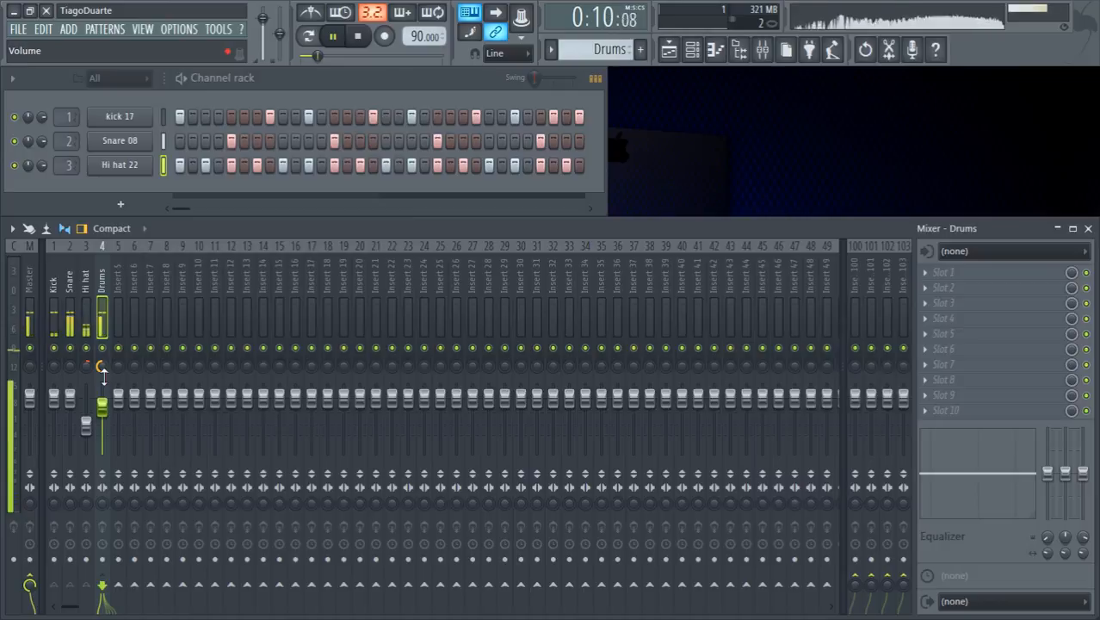
{"action": "right_click", "coordinate": [100, 368]}
{"action": "left_click", "coordinate": [121, 379]}
{"action": "right_click", "coordinate": [103, 401]}
{"action": "left_click", "coordinate": [121, 380]}
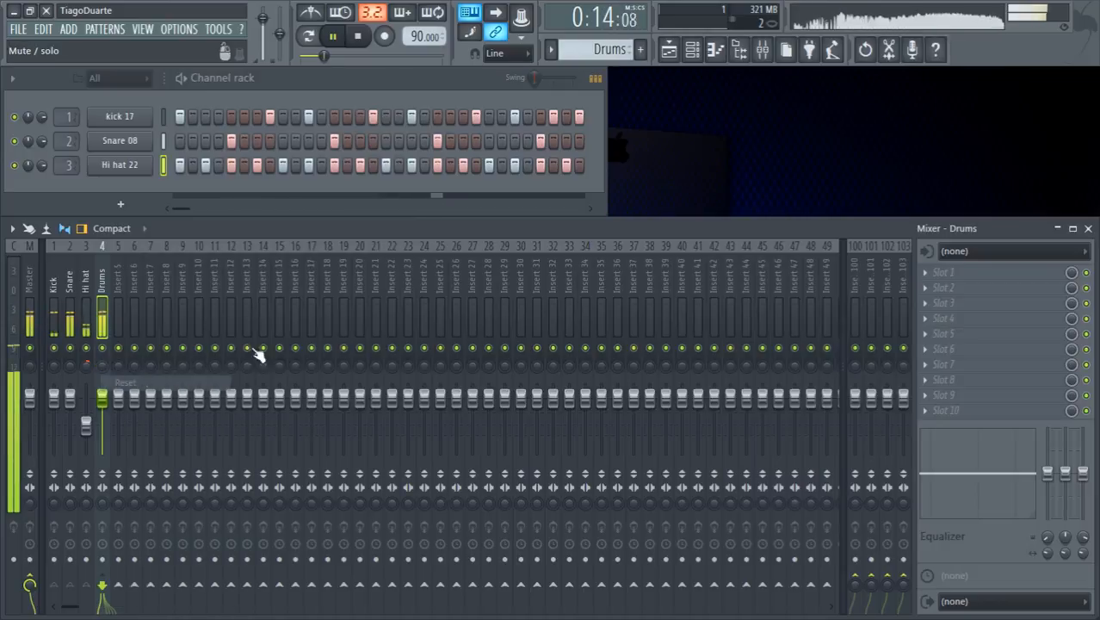
View the effects available for the Drums track's first slot without adding one, and stop playback
{"action": "left_click", "coordinate": [956, 272]}
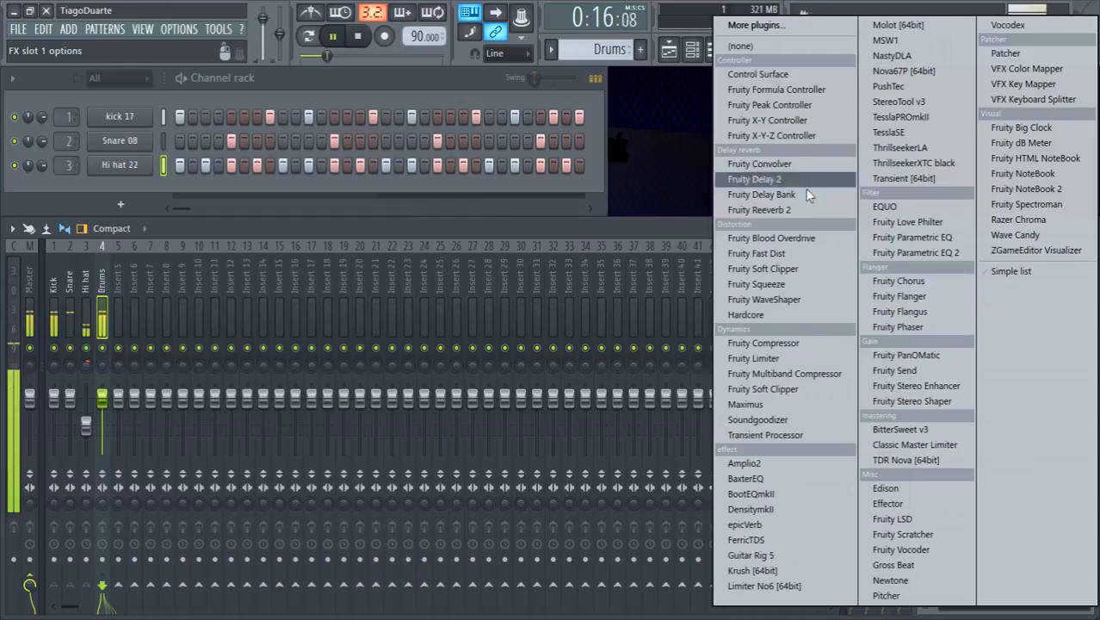
{"action": "left_click", "coordinate": [640, 228]}
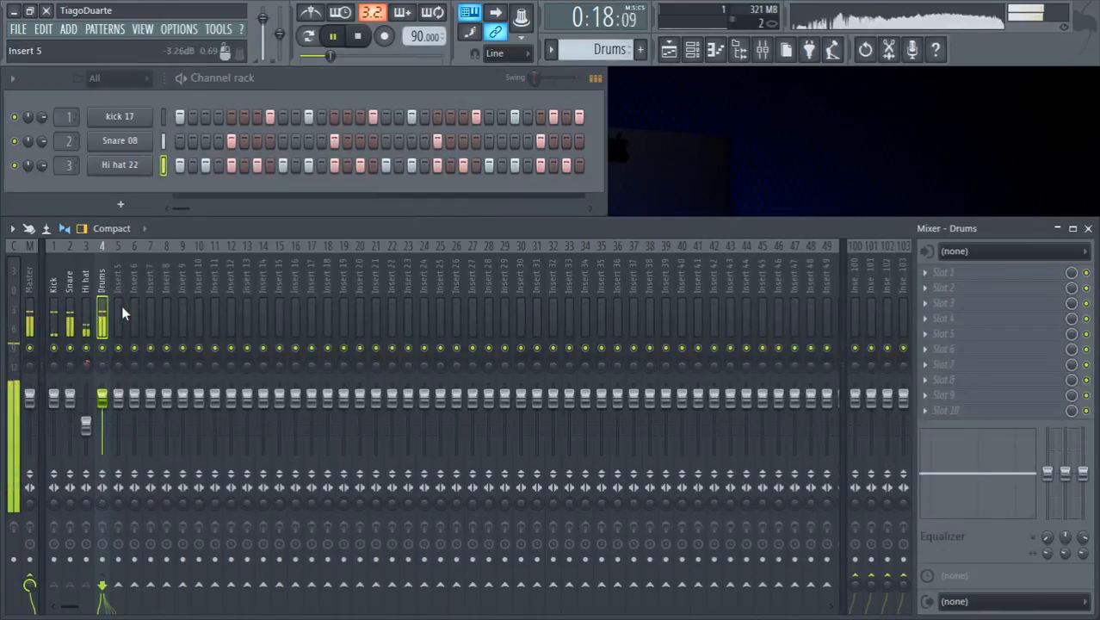
{"action": "left_click", "coordinate": [372, 70]}
{"action": "left_click", "coordinate": [425, 56]}
{"action": "left_click", "coordinate": [365, 39]}
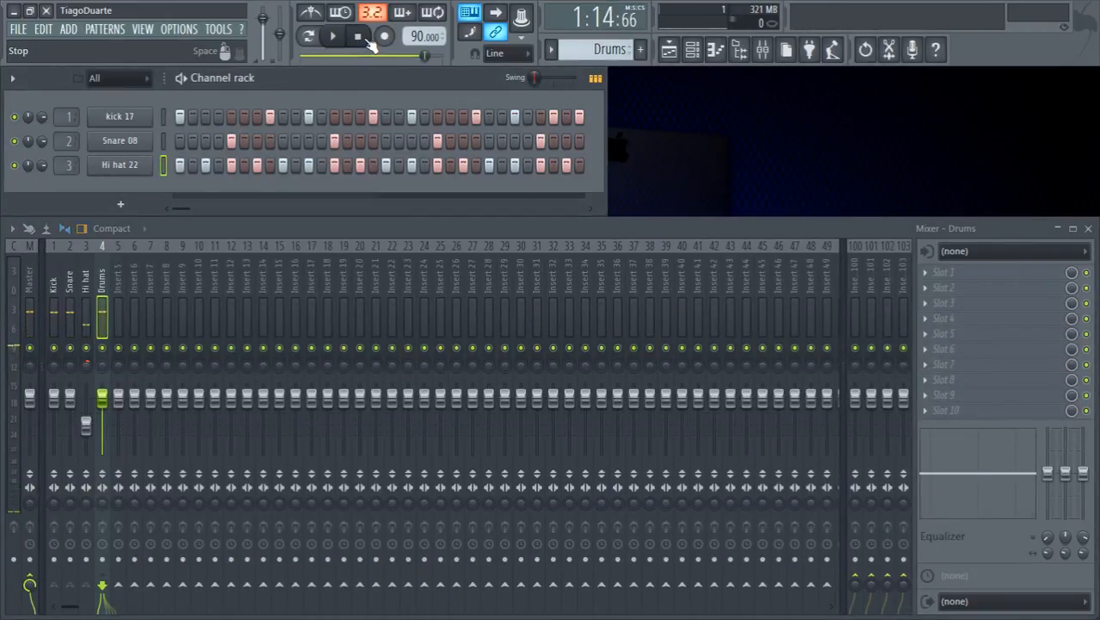
{"action": "left_click", "coordinate": [360, 38]}
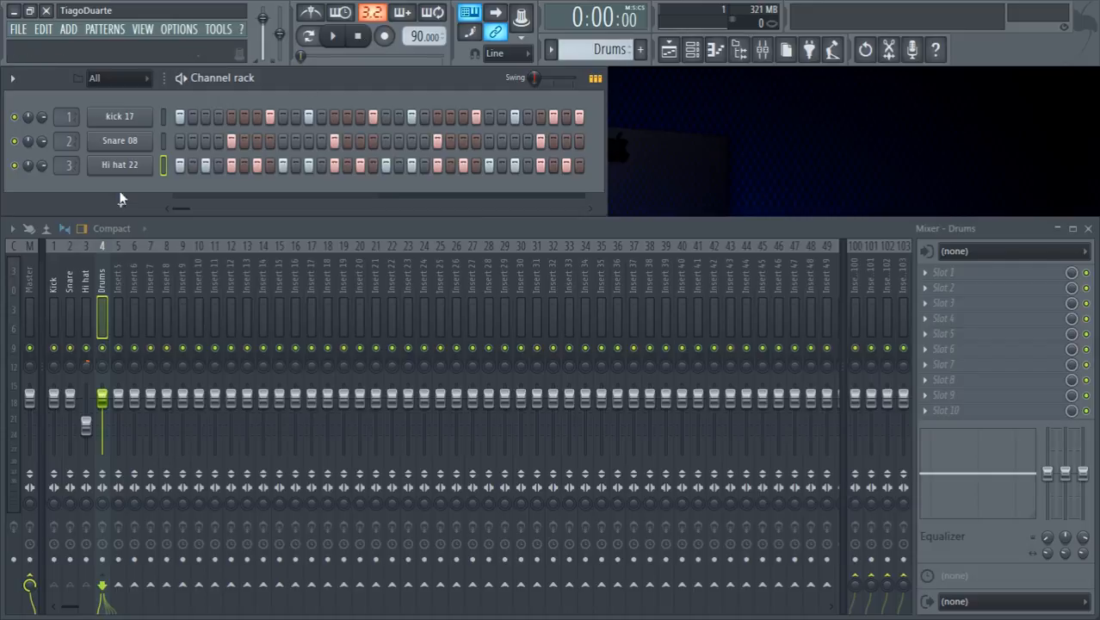
Review the Snare, Hi hat and Drums mixer tracks again, ending with the Kick track selected
{"action": "left_click", "coordinate": [70, 289]}
{"action": "left_click", "coordinate": [85, 296]}
{"action": "left_click", "coordinate": [99, 287]}
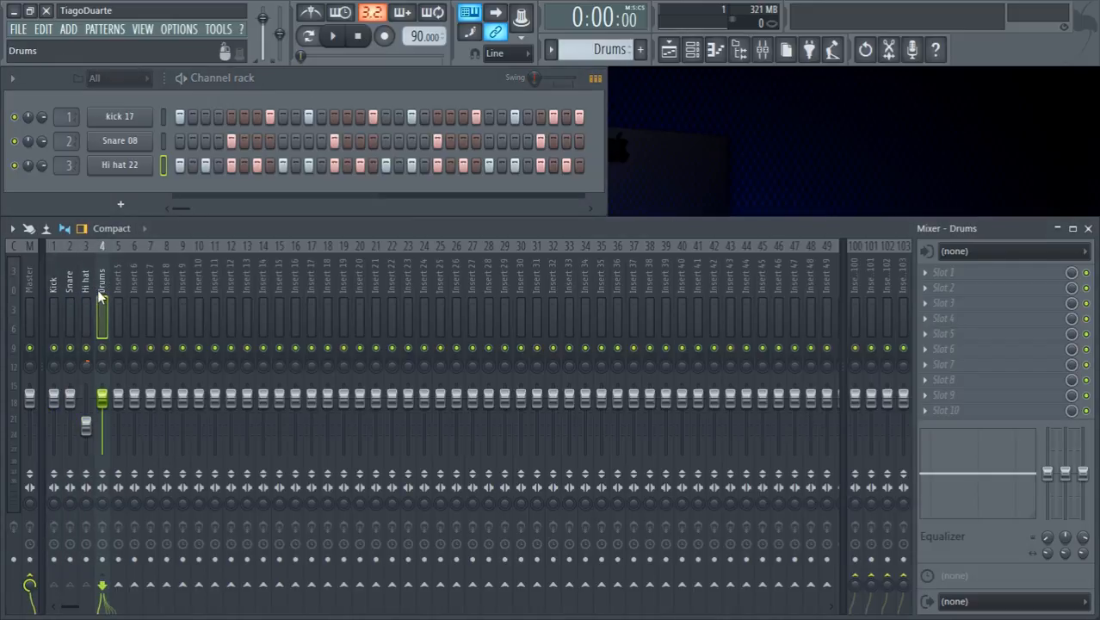
{"action": "left_click", "coordinate": [54, 280]}
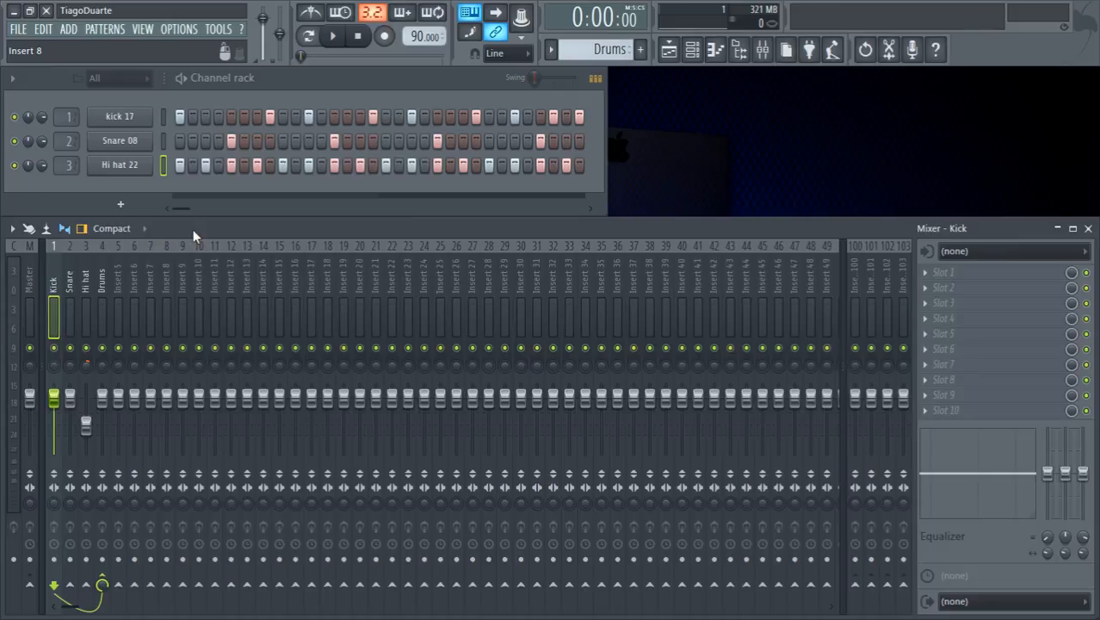
Close the Mixer and the Channel rack, and show the Browser briefly before hiding it again
{"action": "left_click", "coordinate": [1088, 228]}
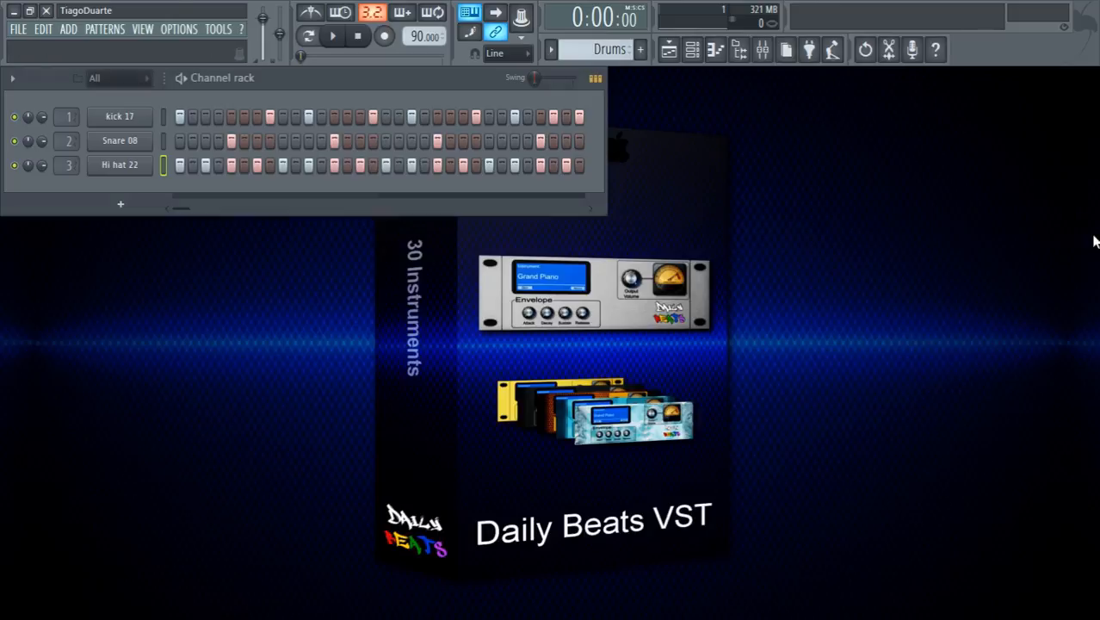
{"action": "left_click", "coordinate": [740, 52]}
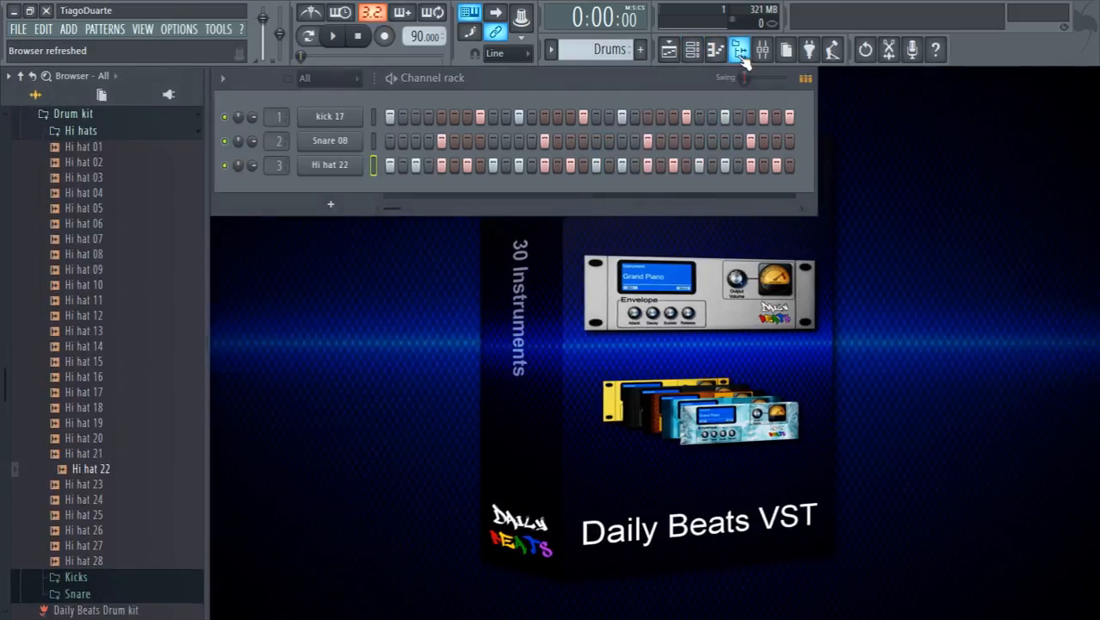
{"action": "left_click", "coordinate": [742, 57]}
{"action": "left_click", "coordinate": [739, 50]}
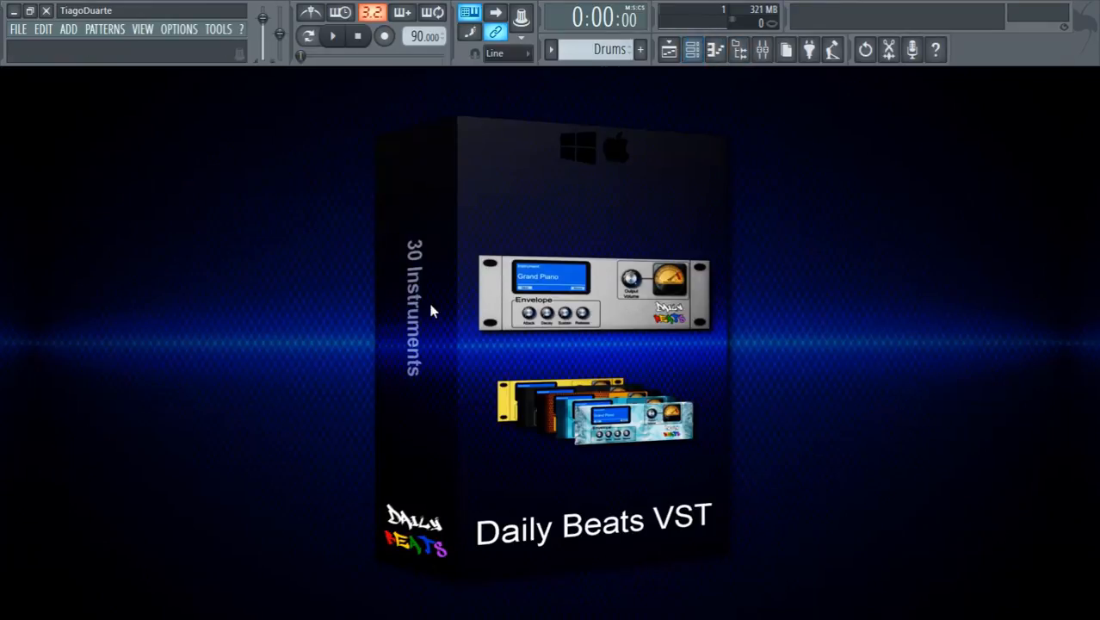